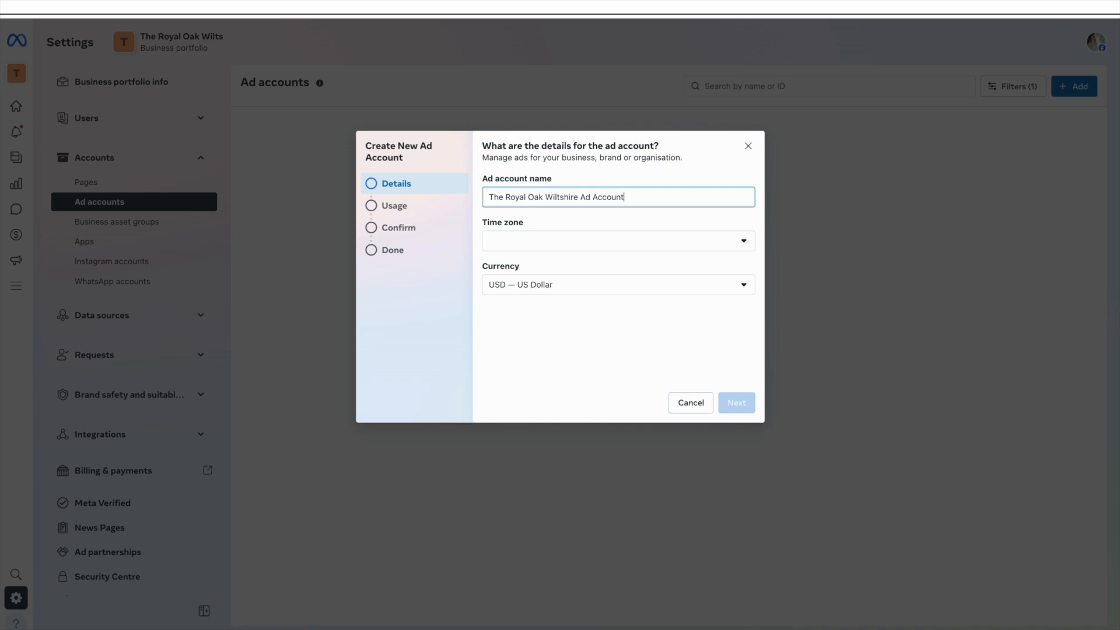
Set the new ad account's time zone to Europe/London and its currency to GBP — British Pound Sterling, and continue to the usage stage
{"action": "left_click", "coordinate": [511, 241]}
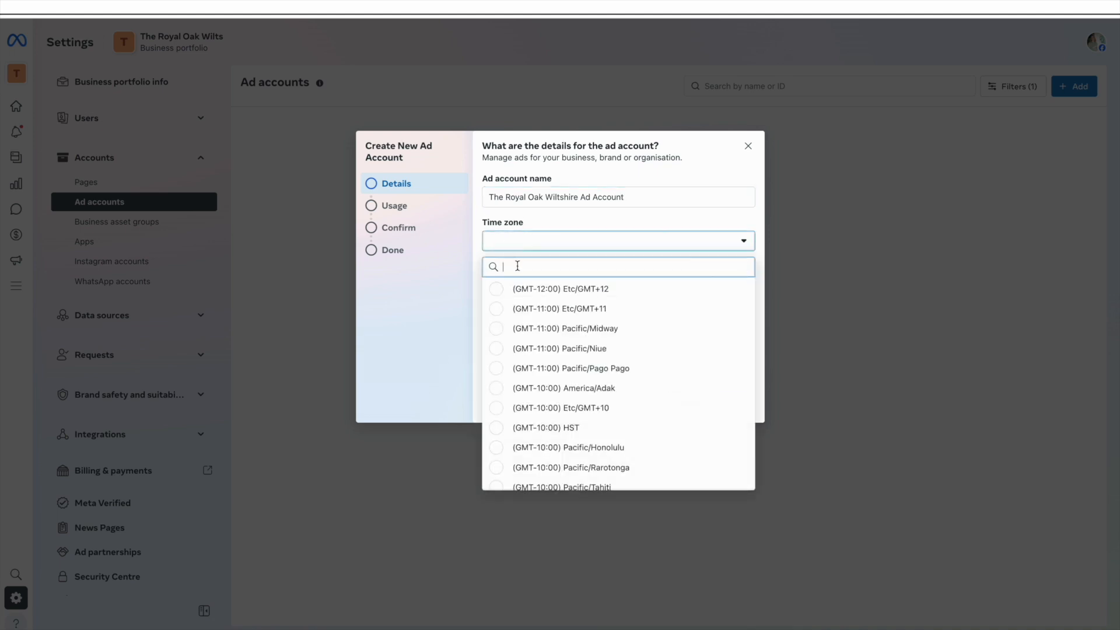
{"action": "type", "text": "London"}
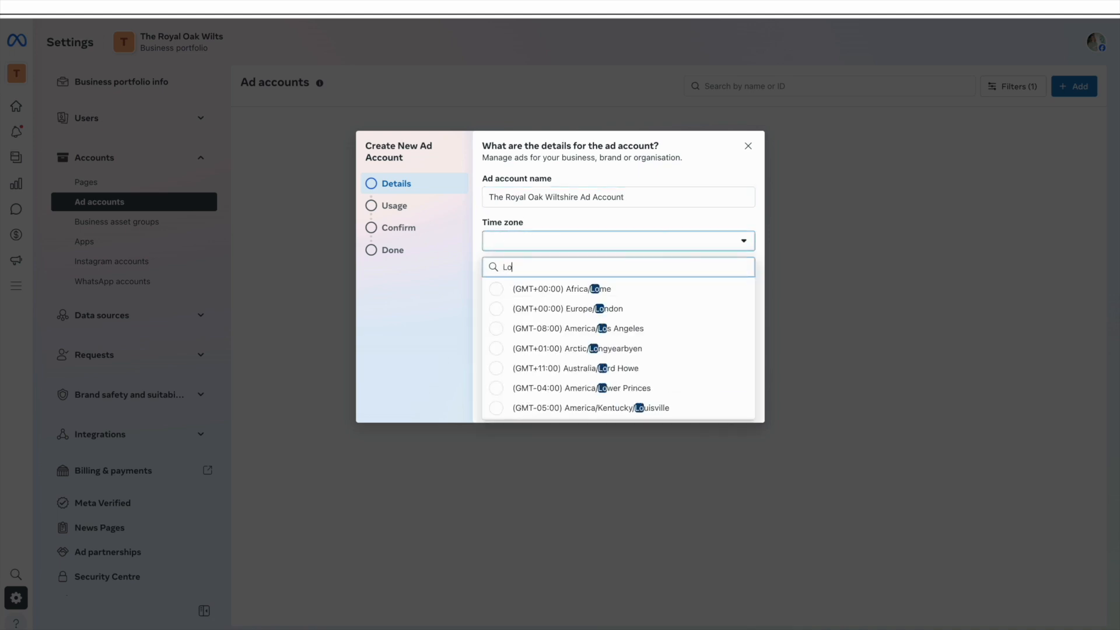
{"action": "left_click", "coordinate": [534, 286]}
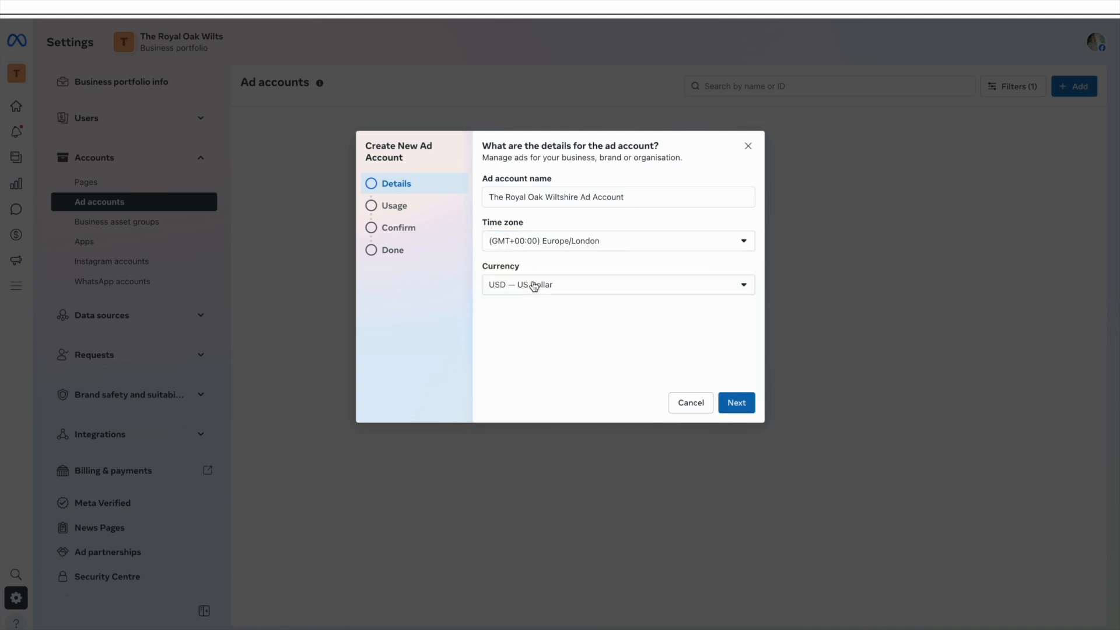
{"action": "left_click", "coordinate": [533, 286]}
{"action": "scroll", "coordinate": [535, 308], "scroll_direction": "up", "scroll_amount": 10}
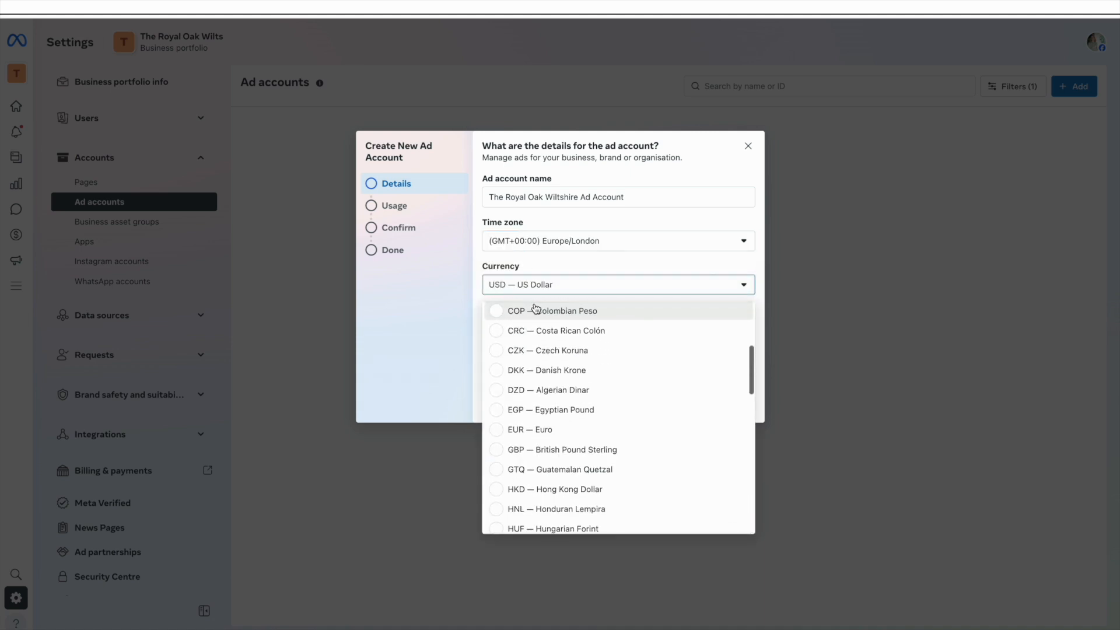
{"action": "left_click", "coordinate": [534, 450]}
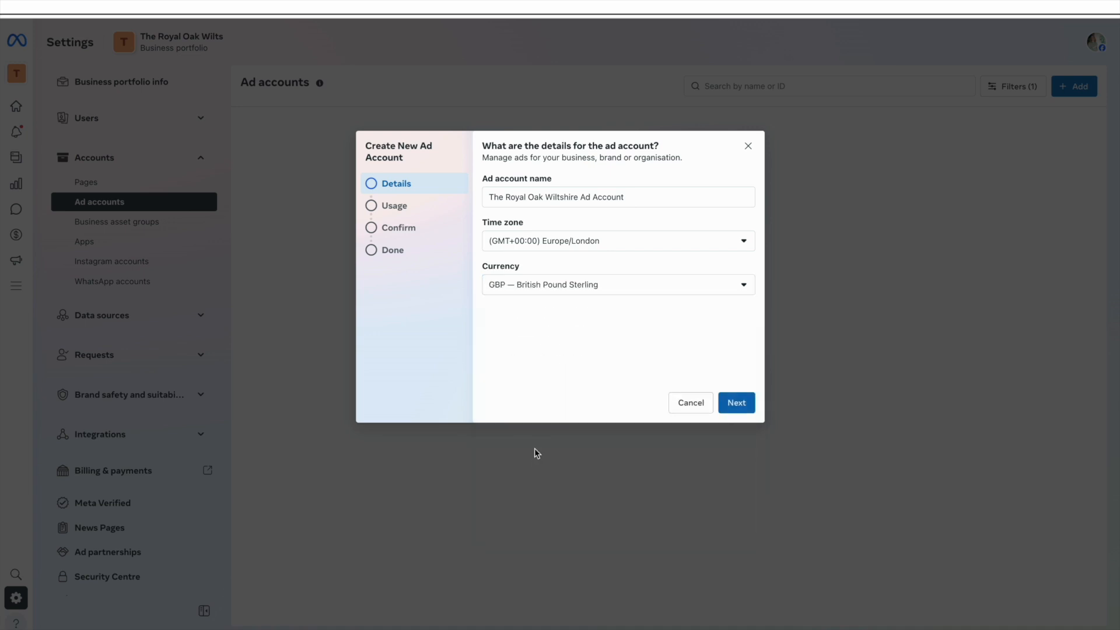
{"action": "left_click", "coordinate": [731, 405]}
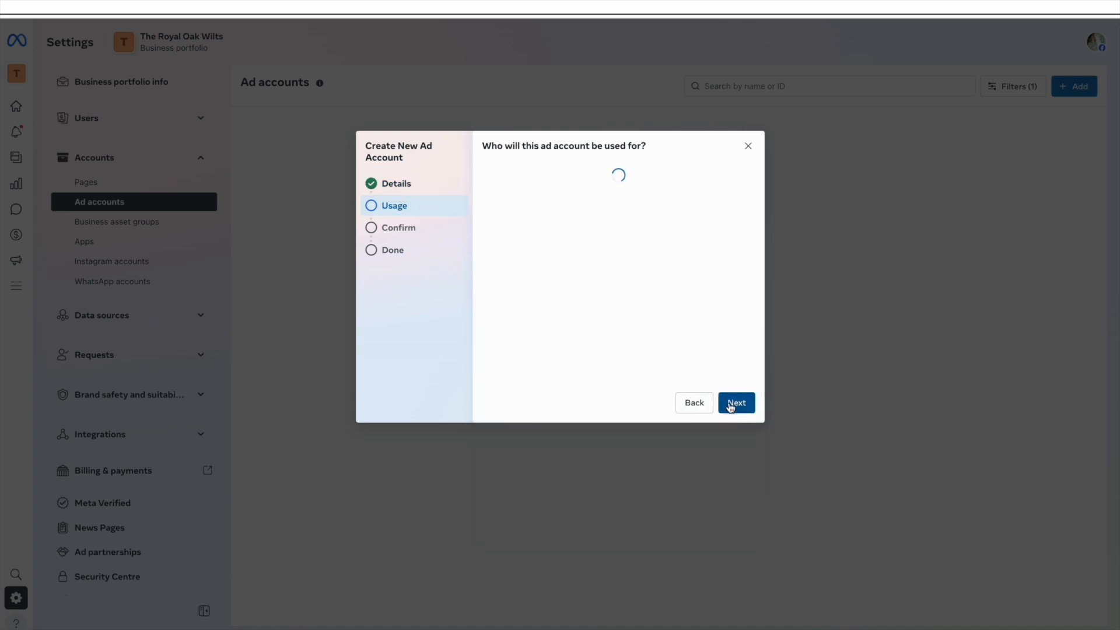
Keep the preset usage, agree to the Meta Terms of Service and Advertising Policies, and create the ad account
{"action": "left_click", "coordinate": [736, 403]}
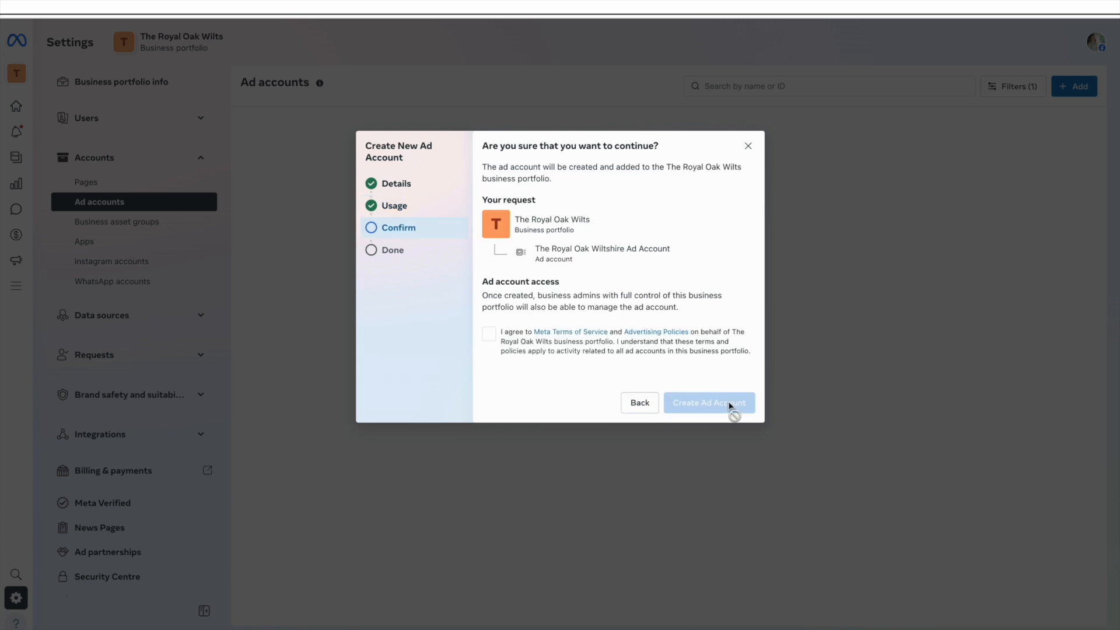
{"action": "left_click", "coordinate": [488, 333]}
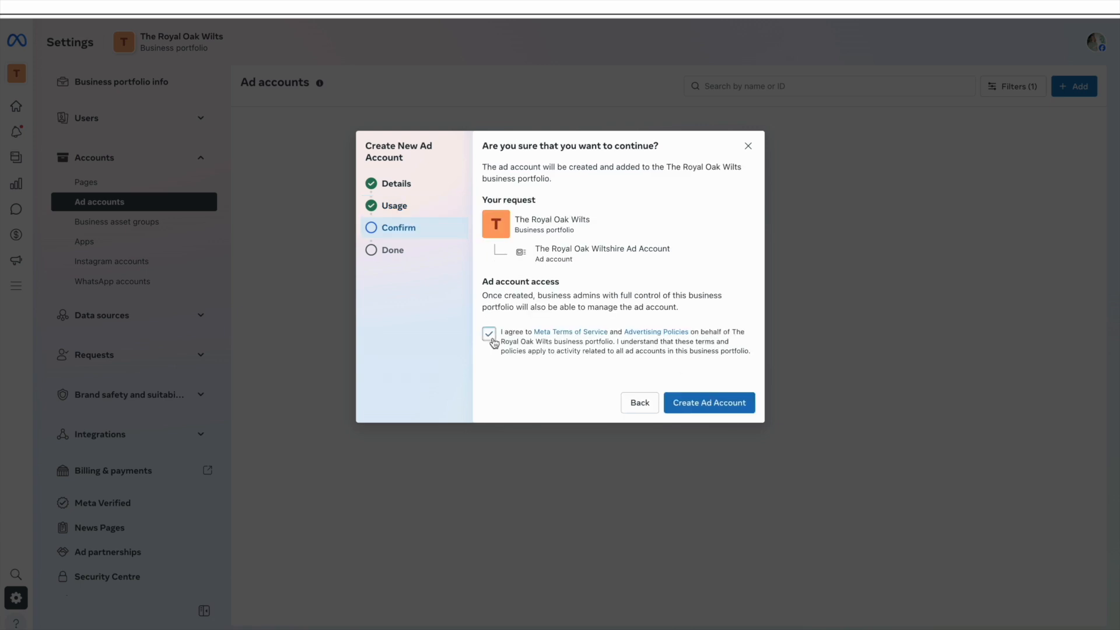
{"action": "left_click", "coordinate": [723, 407]}
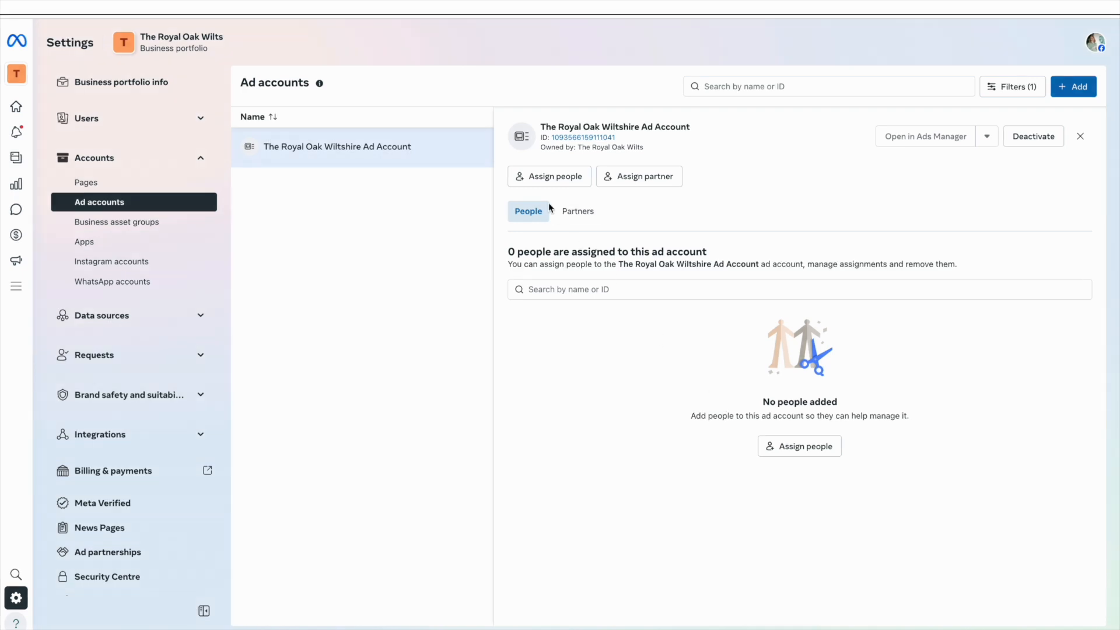
{"action": "left_click", "coordinate": [547, 175]}
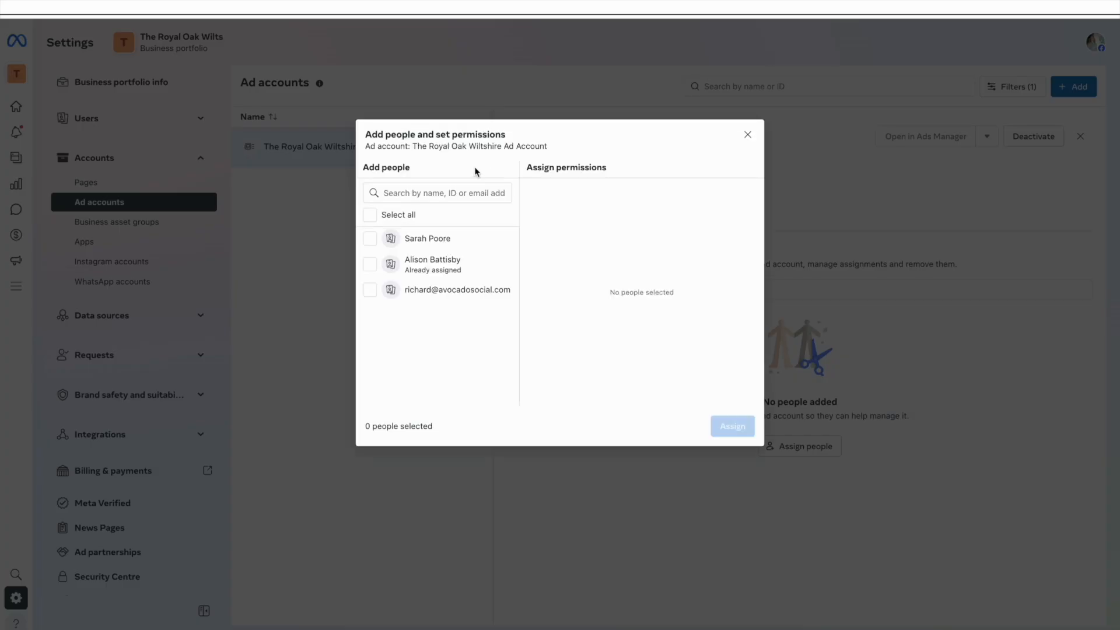
{"action": "left_click", "coordinate": [371, 216]}
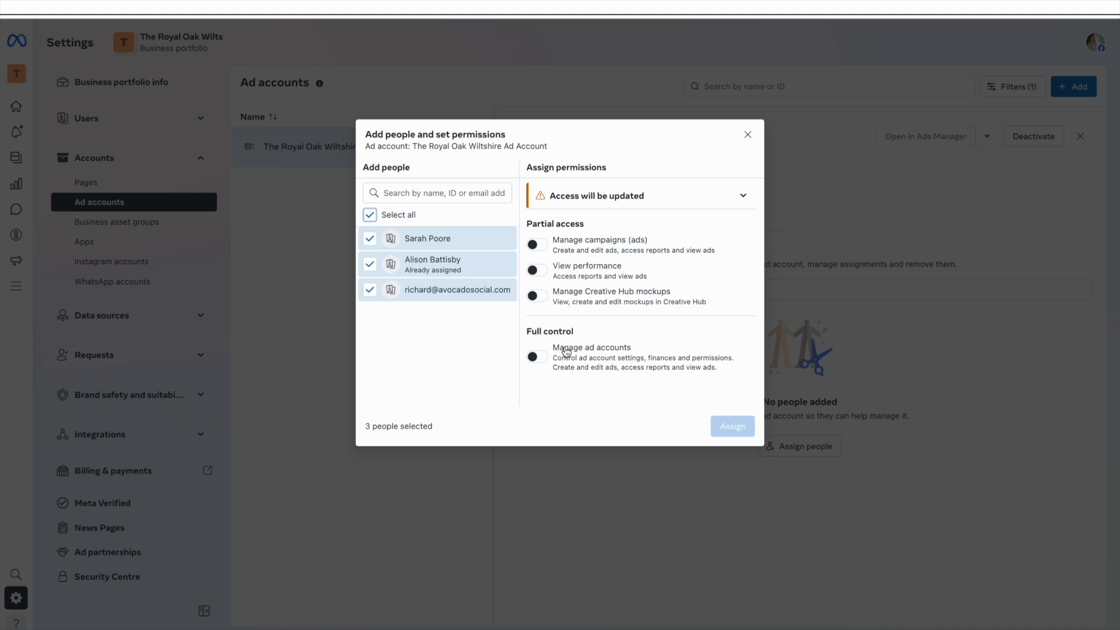
{"action": "mouse_move", "coordinate": [400, 241]}
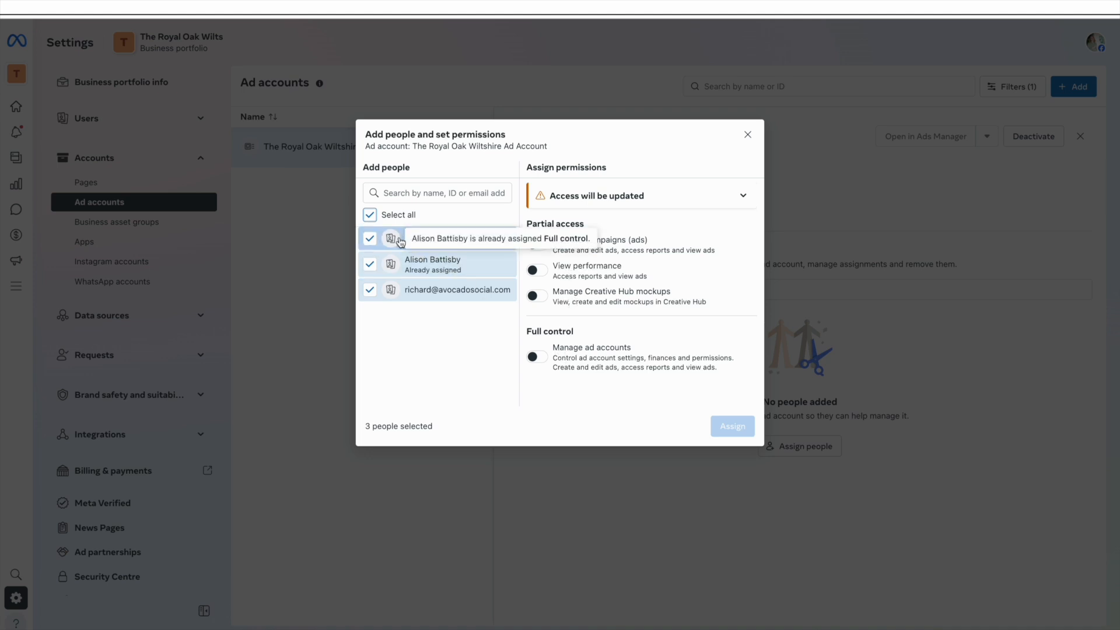
{"action": "left_click", "coordinate": [370, 215]}
{"action": "left_click", "coordinate": [370, 264]}
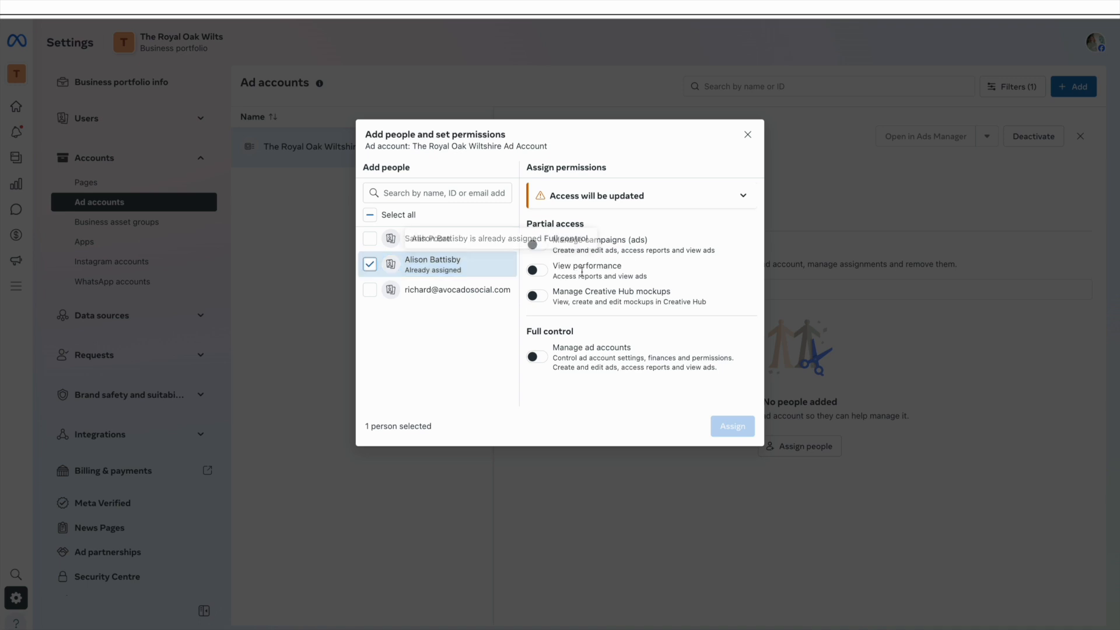
{"action": "left_click", "coordinate": [537, 357]}
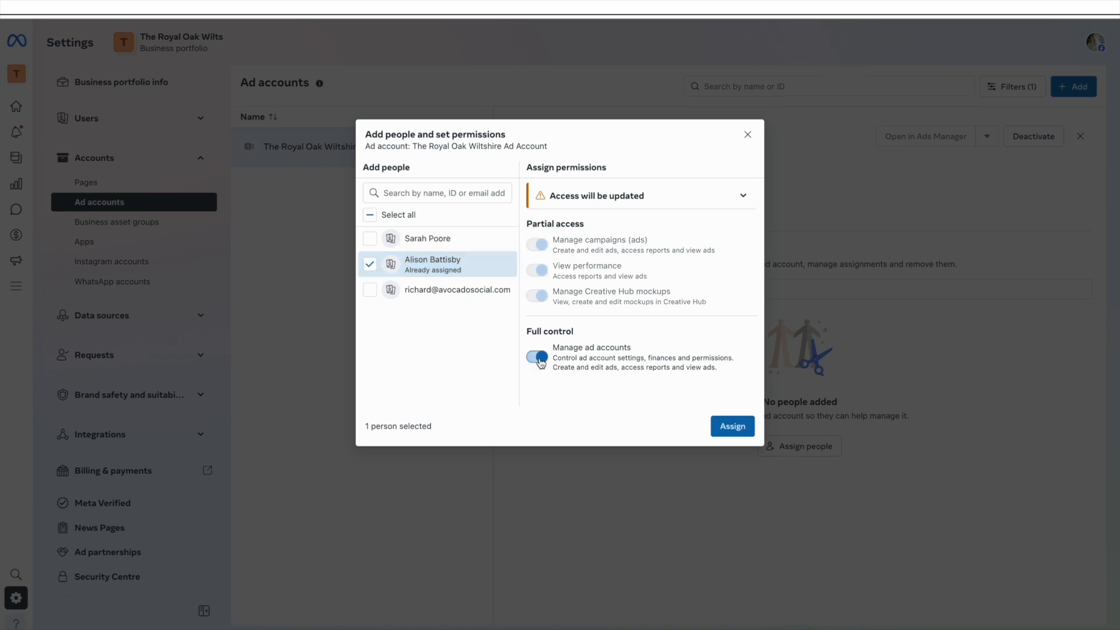
{"action": "left_click", "coordinate": [539, 358]}
{"action": "left_click", "coordinate": [370, 289]}
{"action": "left_click", "coordinate": [367, 265]}
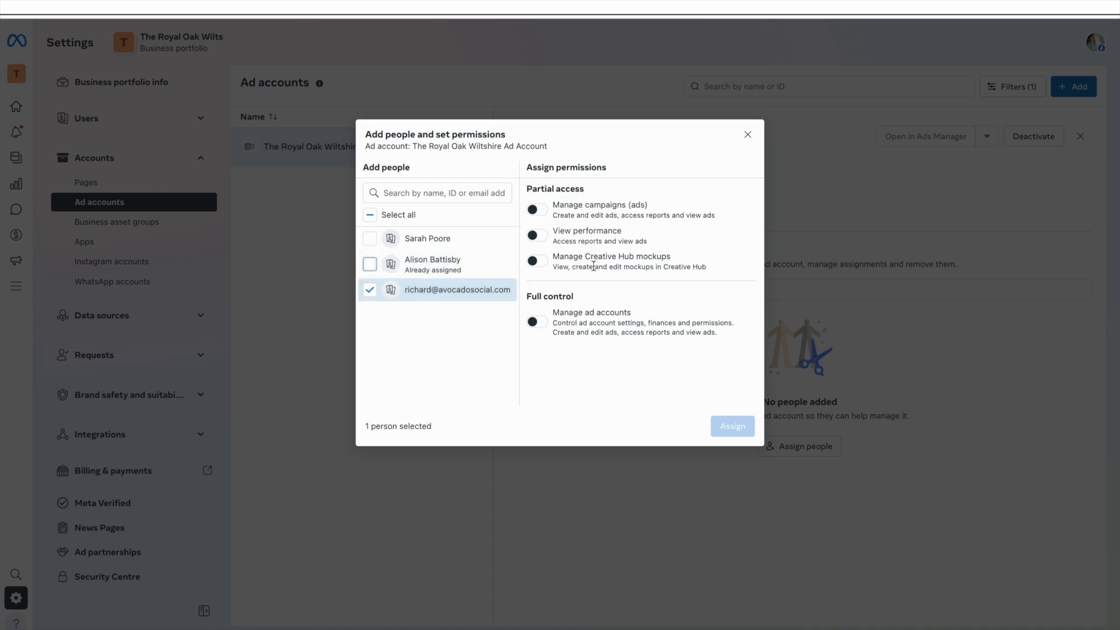
{"action": "left_click", "coordinate": [540, 236]}
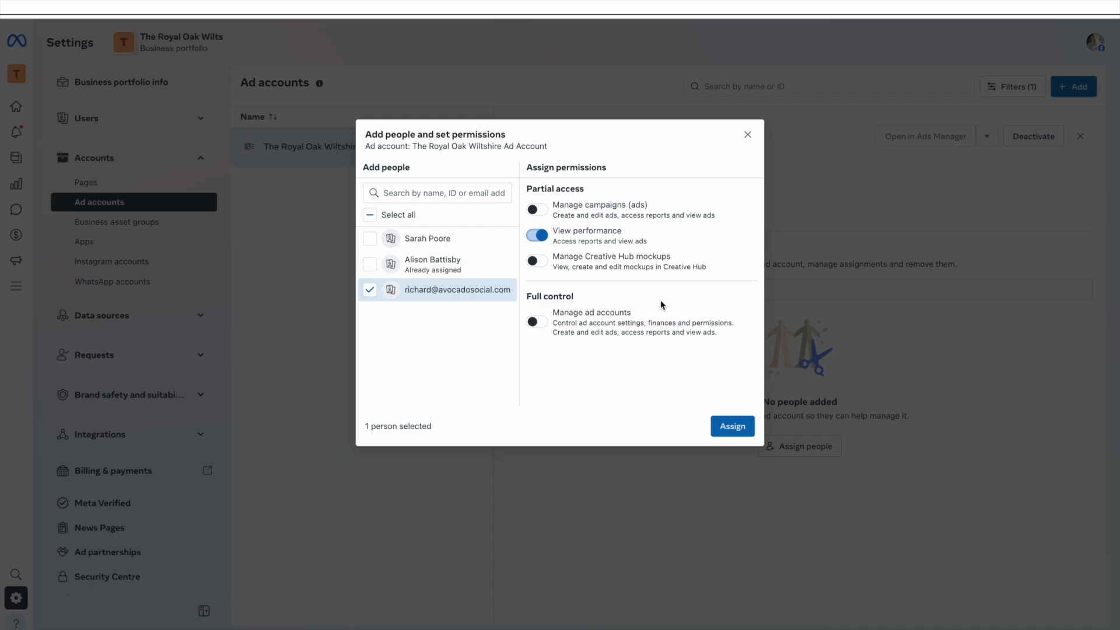
{"action": "left_click", "coordinate": [747, 138]}
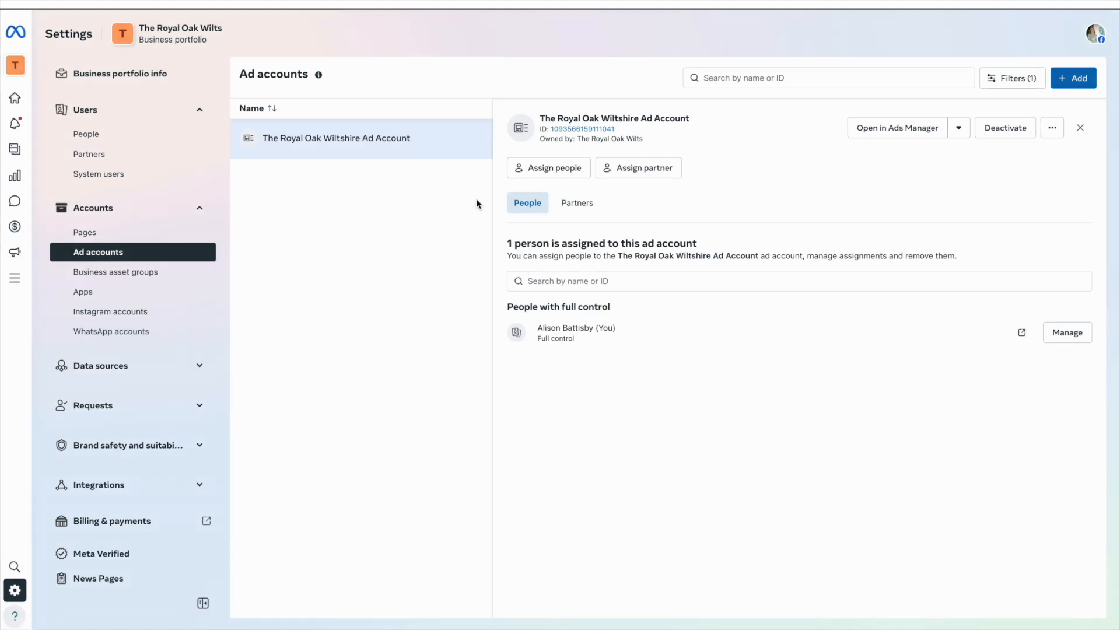
Open The Royal Oak Wiltshire Ad Account in Ads Manager
{"action": "left_click", "coordinate": [890, 138]}
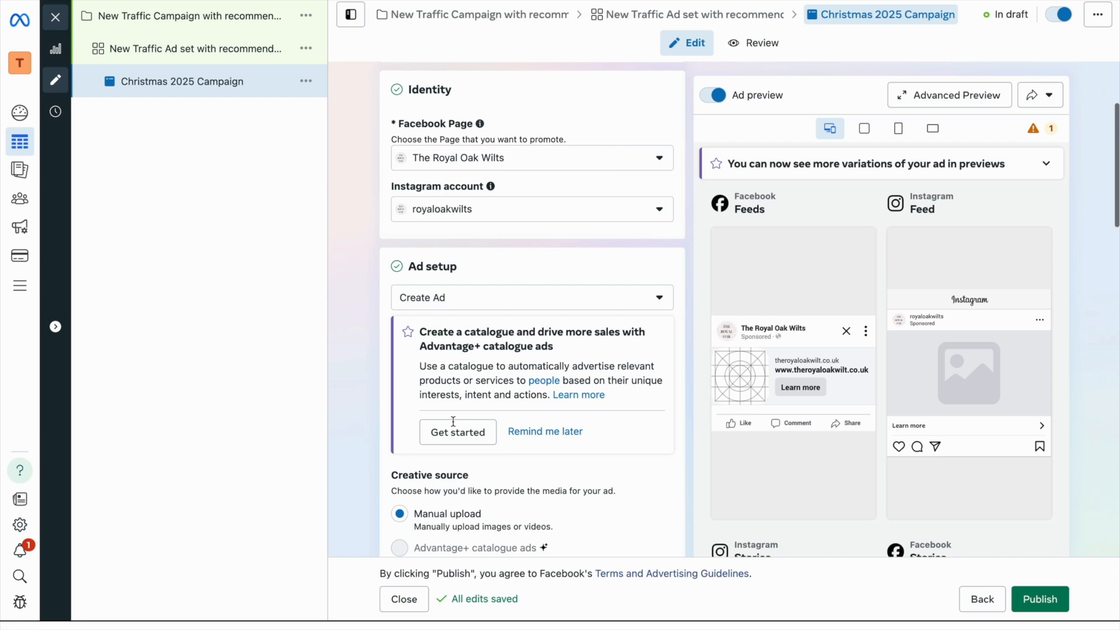
Start an image creative for the Christmas 2025 Campaign ad, leaving the site links and text empty, and proceed to media selection
{"action": "scroll", "coordinate": [453, 421], "scroll_direction": "down", "scroll_amount": 5}
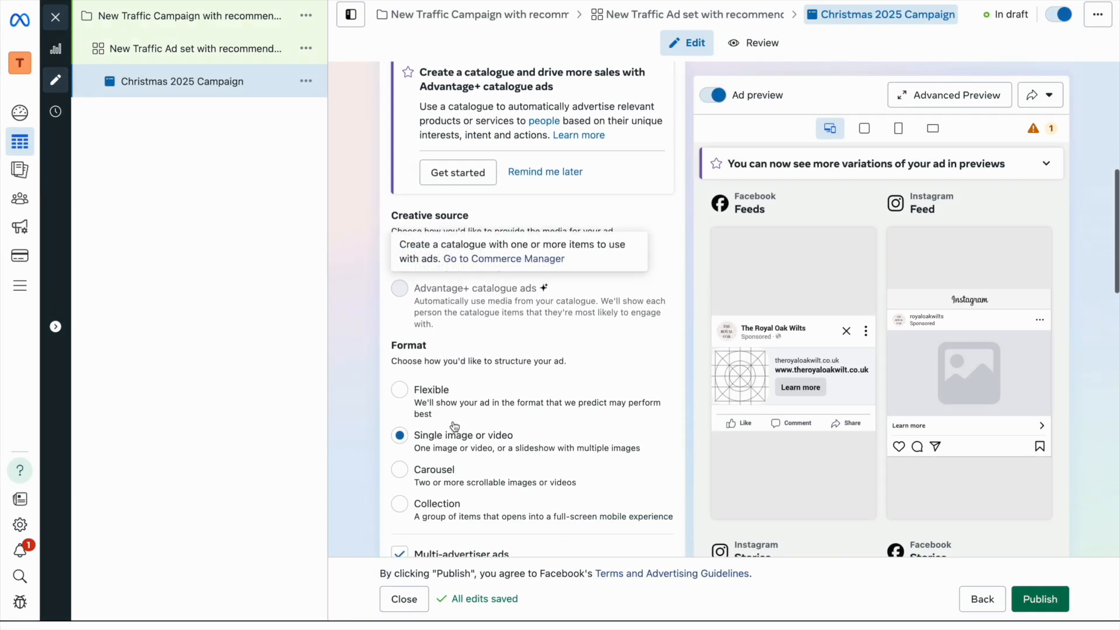
{"action": "scroll", "coordinate": [464, 336], "scroll_direction": "down", "scroll_amount": 6}
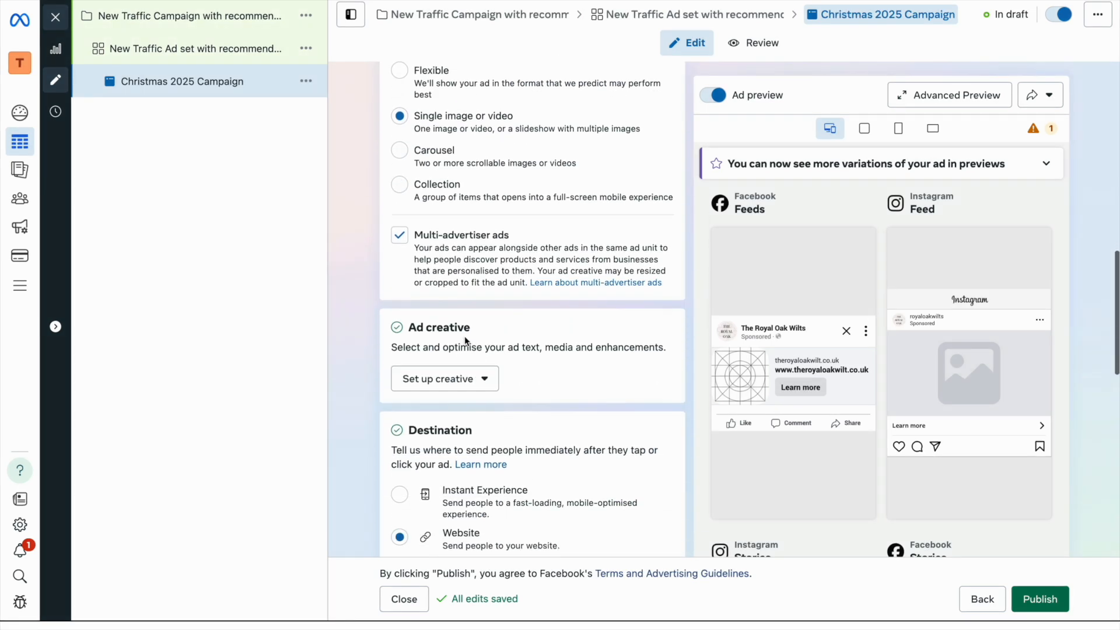
{"action": "left_click", "coordinate": [437, 379]}
{"action": "left_click", "coordinate": [427, 413]}
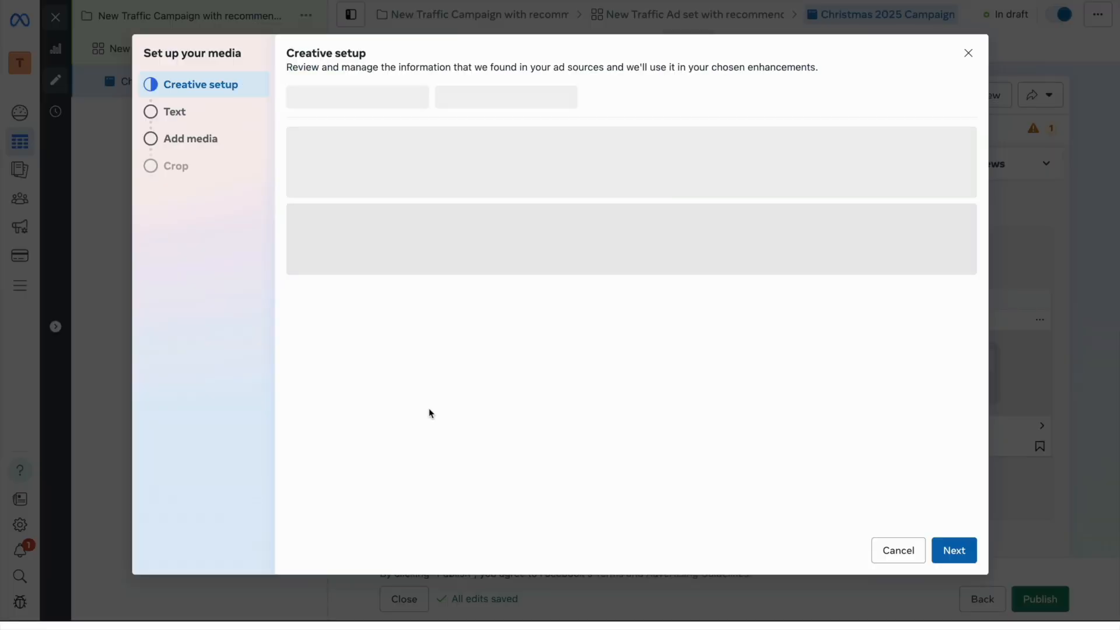
{"action": "left_click", "coordinate": [444, 218]}
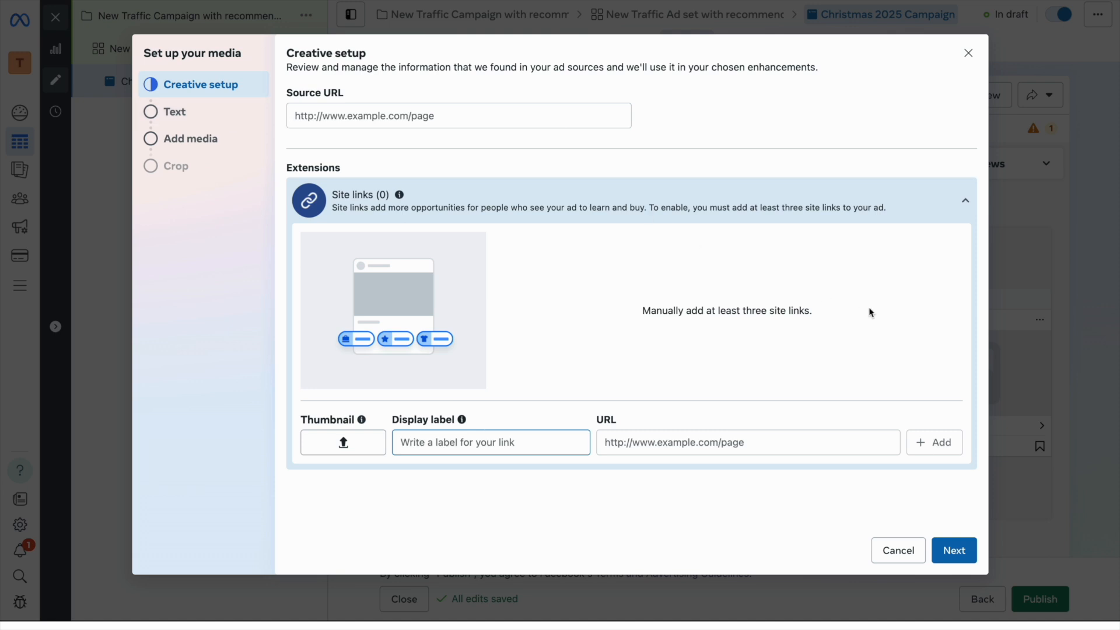
{"action": "left_click", "coordinate": [964, 202]}
{"action": "left_click", "coordinate": [952, 551]}
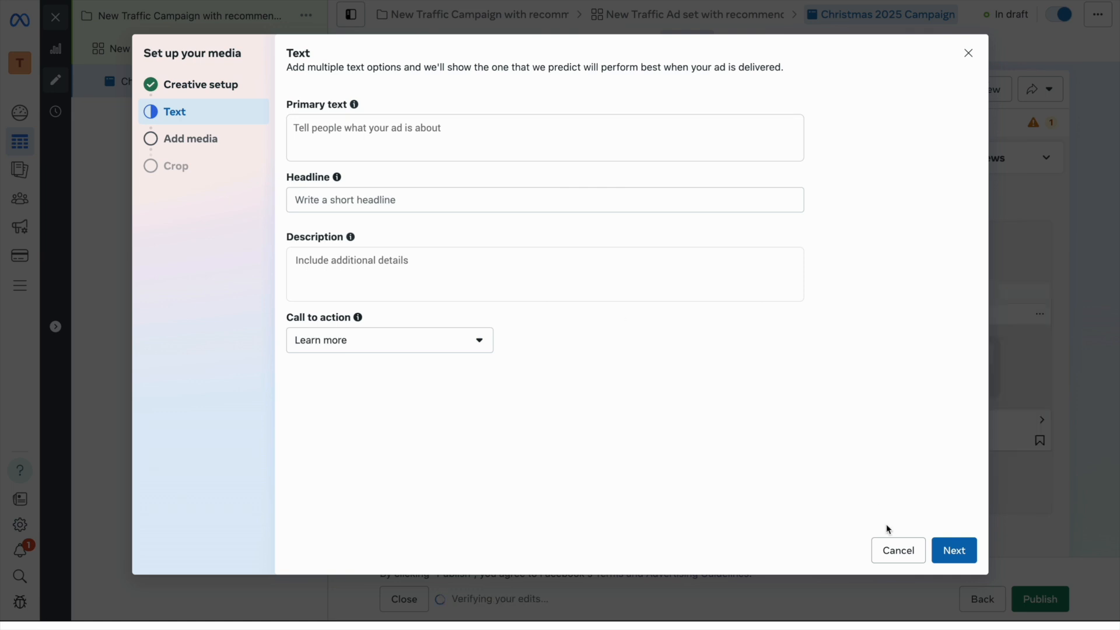
{"action": "left_click", "coordinate": [954, 549]}
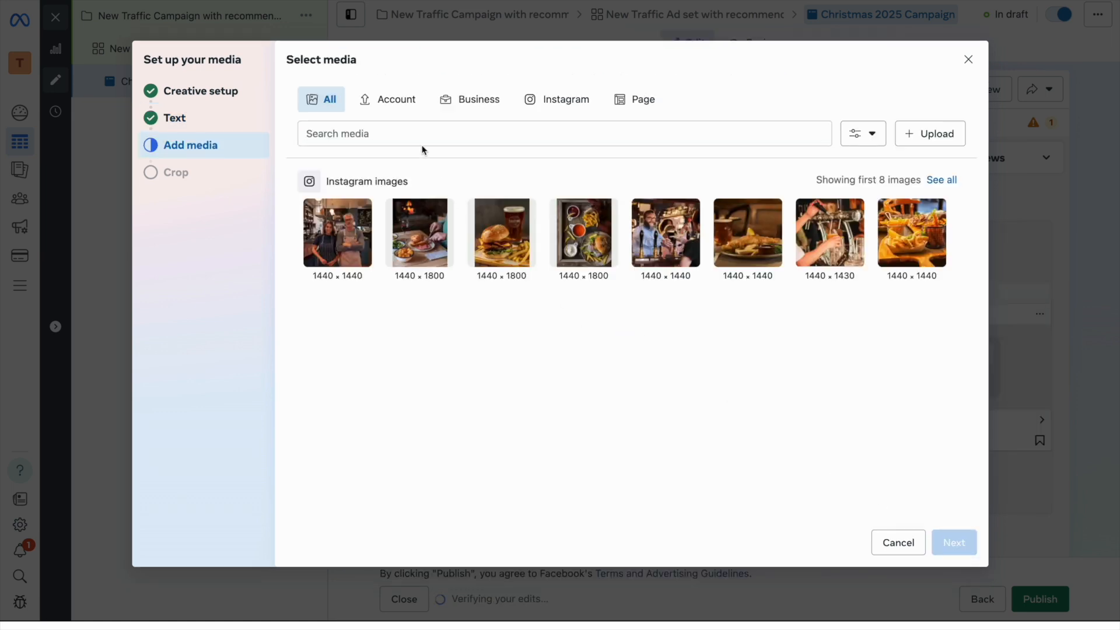
Browse the available media sources and choose the last Instagram image, the 1440 × 1440 photo of fried food baskets, for the ad
{"action": "left_click", "coordinate": [485, 239]}
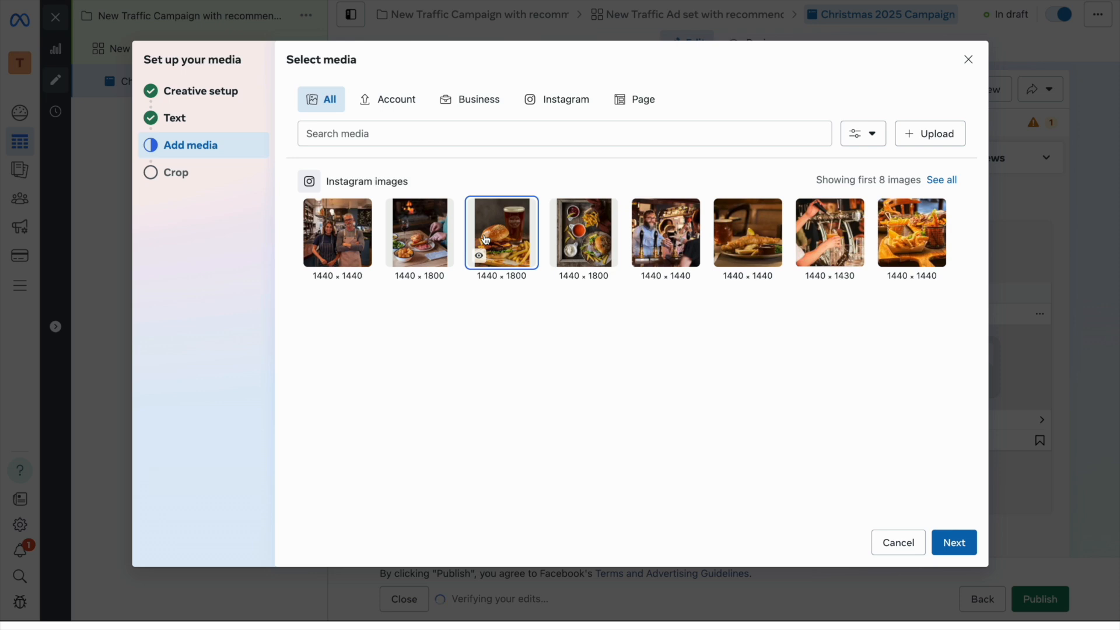
{"action": "left_click", "coordinate": [749, 234]}
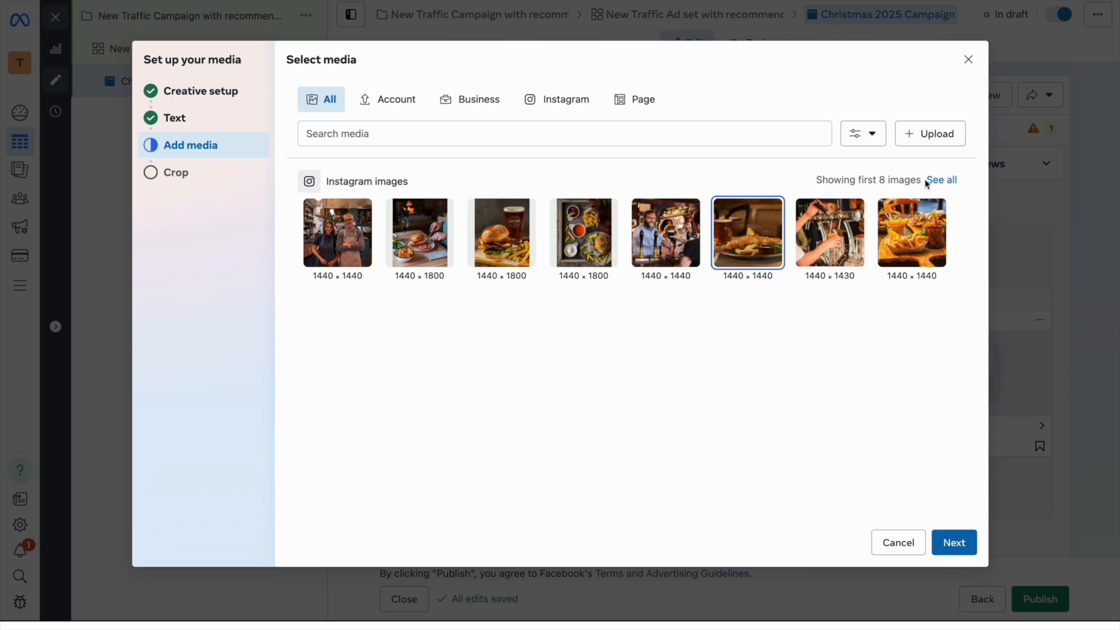
{"action": "left_click", "coordinate": [405, 104]}
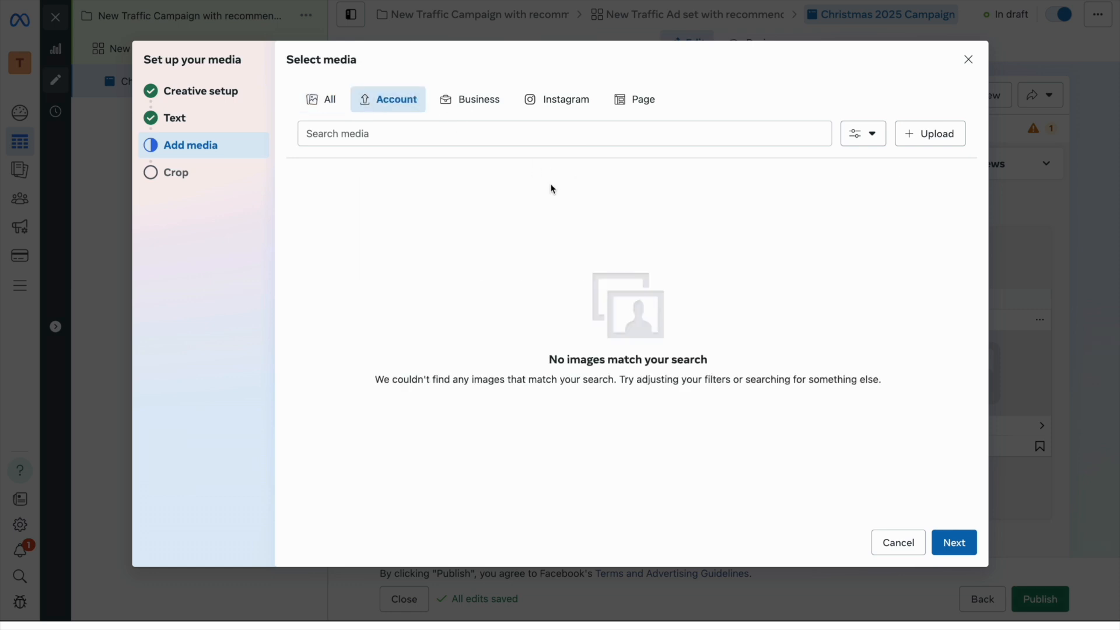
{"action": "left_click", "coordinate": [627, 107]}
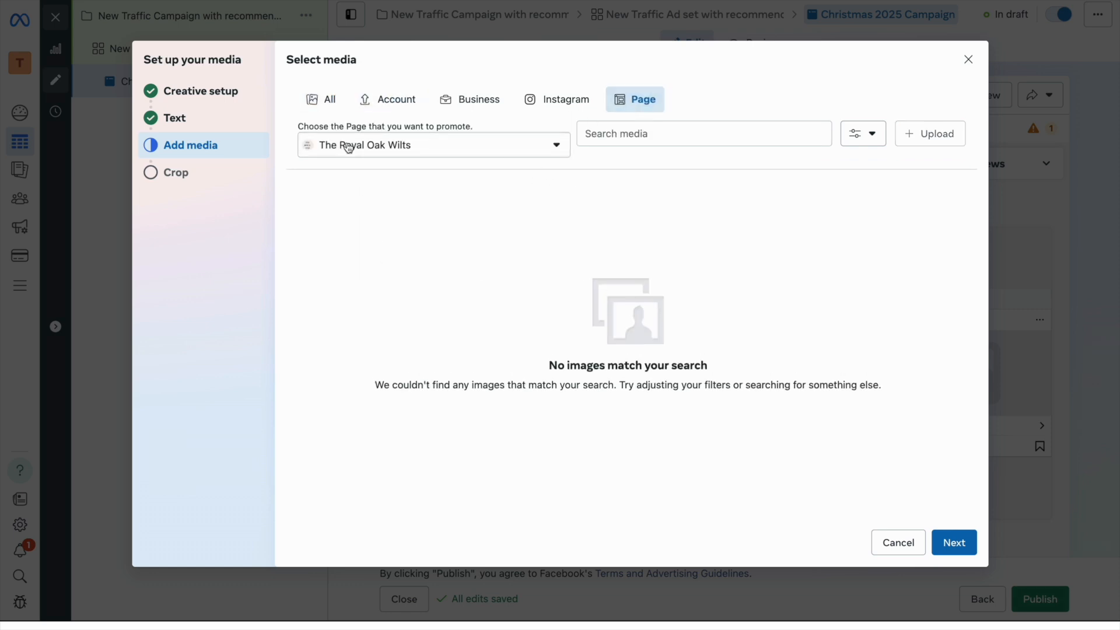
{"action": "left_click", "coordinate": [330, 111]}
{"action": "left_click", "coordinate": [888, 248]}
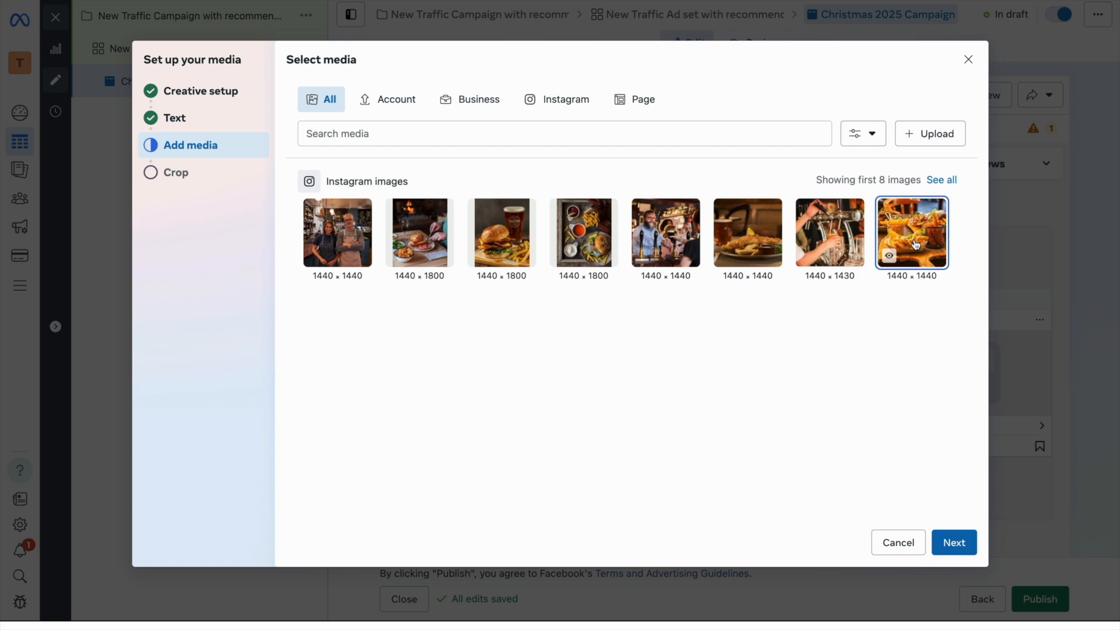
{"action": "left_click", "coordinate": [953, 541]}
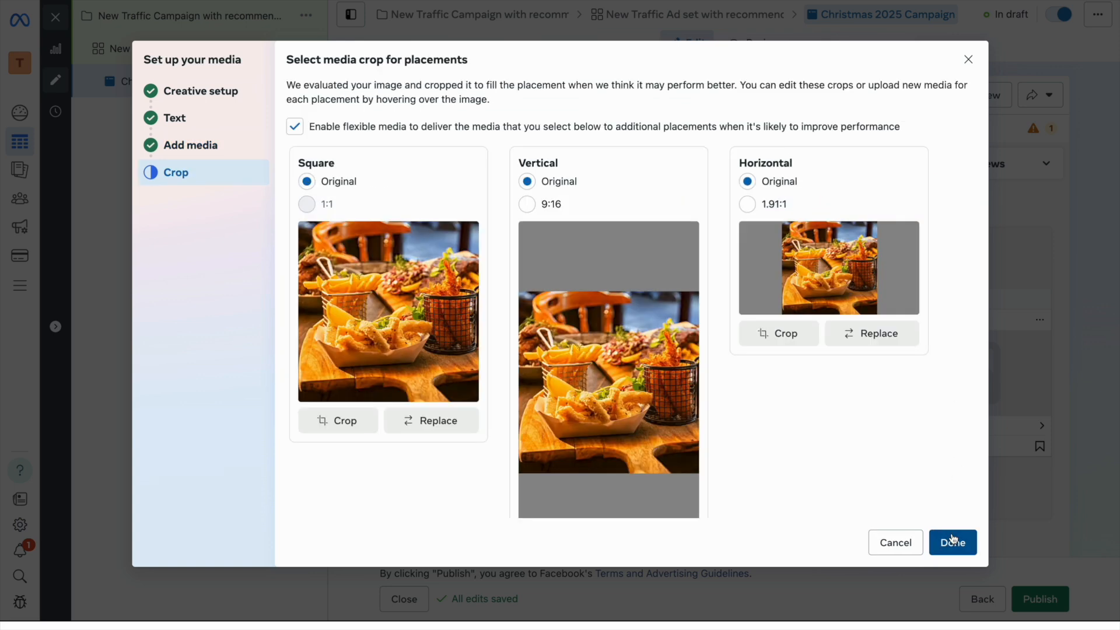
Crop the vertical placement to 9:16 and the horizontal placement to 1.91:1, and finish the media setup
{"action": "left_click", "coordinate": [527, 204]}
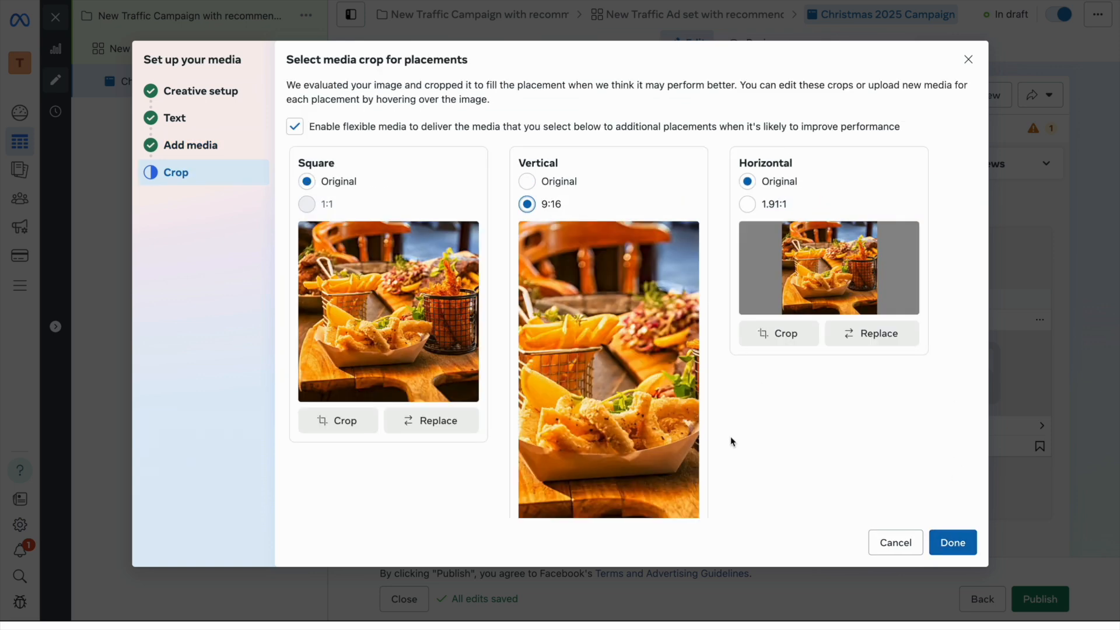
{"action": "left_click", "coordinate": [747, 204]}
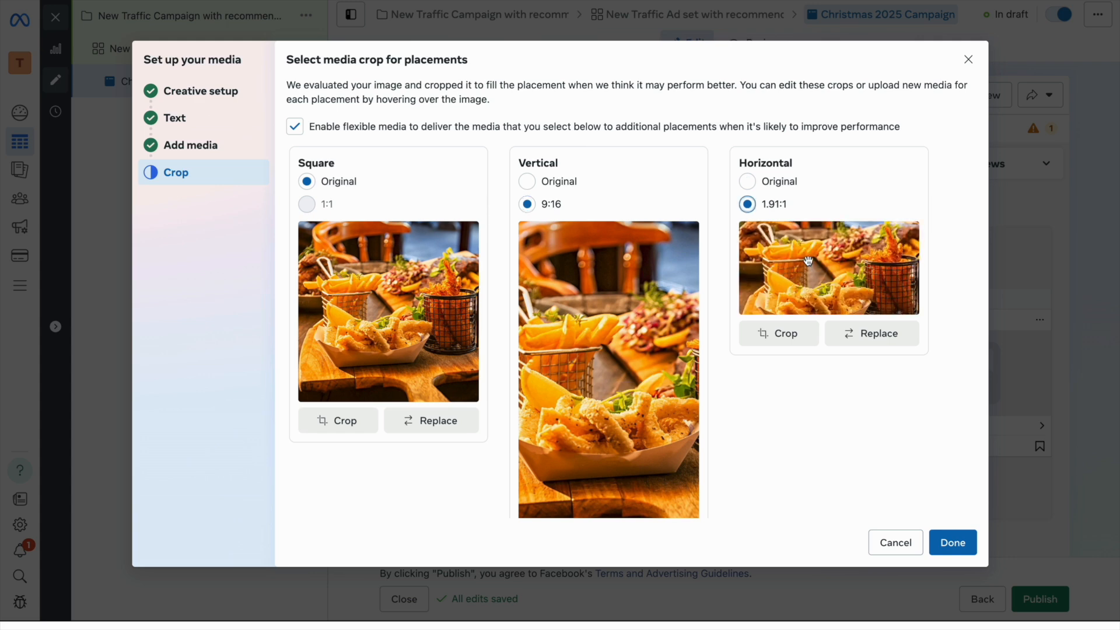
{"action": "left_click", "coordinate": [952, 542]}
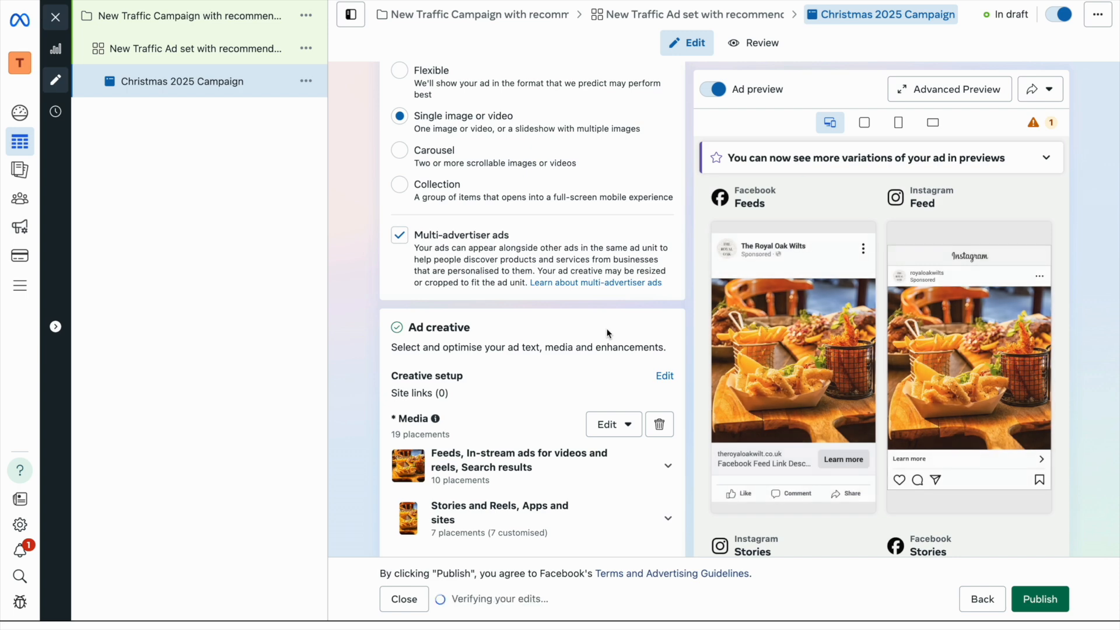
Open the ad's headline for editing
{"action": "scroll", "coordinate": [606, 334], "scroll_direction": "down", "scroll_amount": 10}
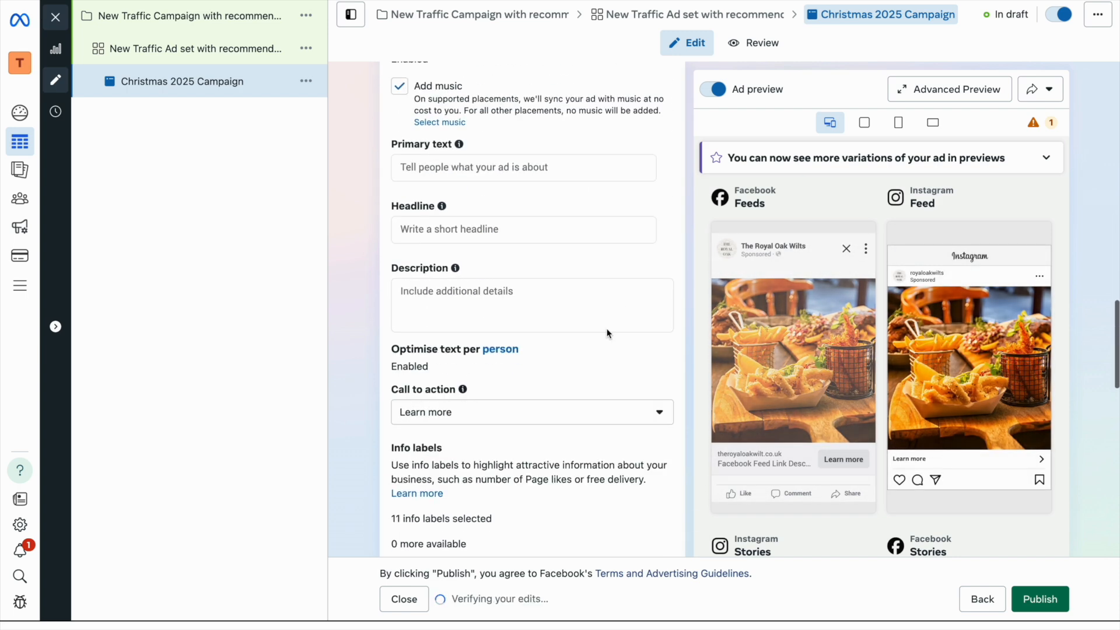
{"action": "left_click", "coordinate": [509, 234]}
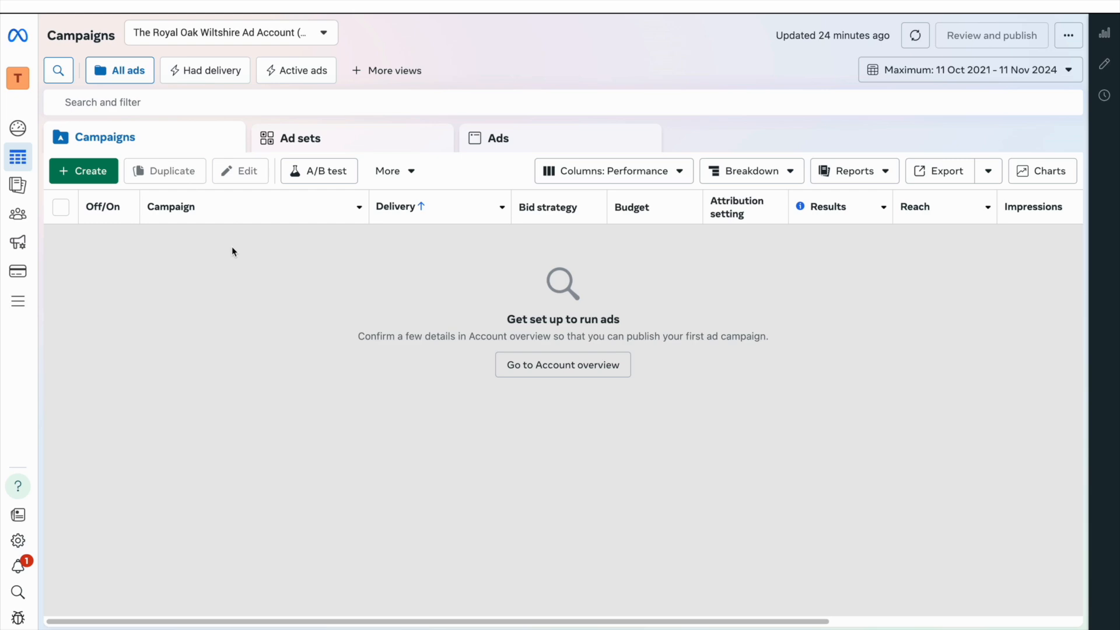
Create a new auction campaign with the Traffic objective, using the manual traffic campaign setup
{"action": "left_click", "coordinate": [95, 178]}
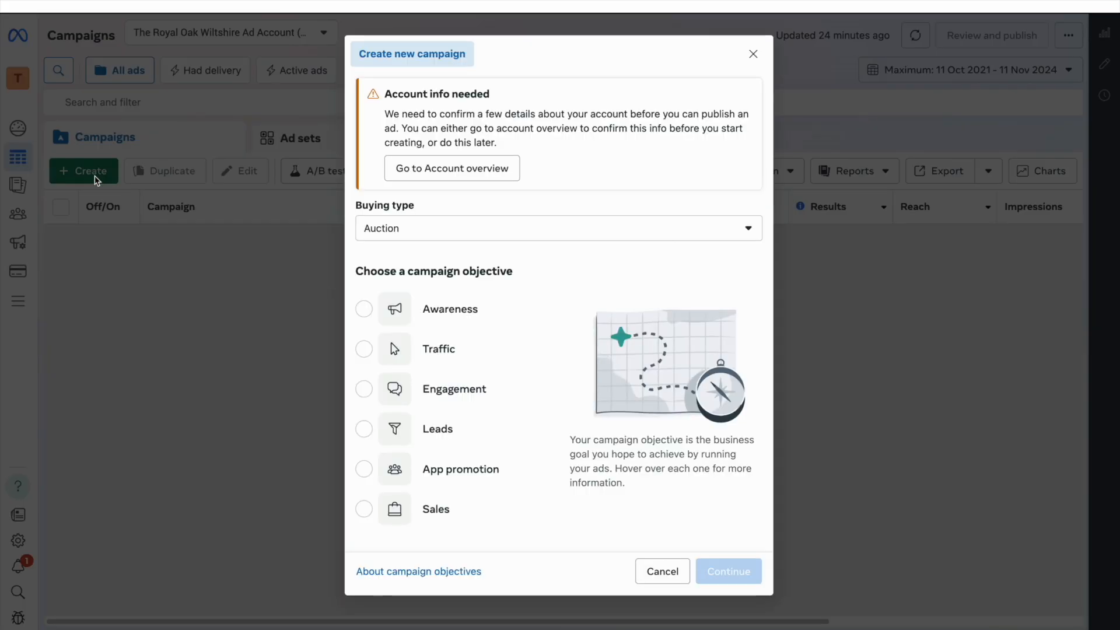
{"action": "scroll", "coordinate": [418, 246], "scroll_direction": "down", "scroll_amount": 2}
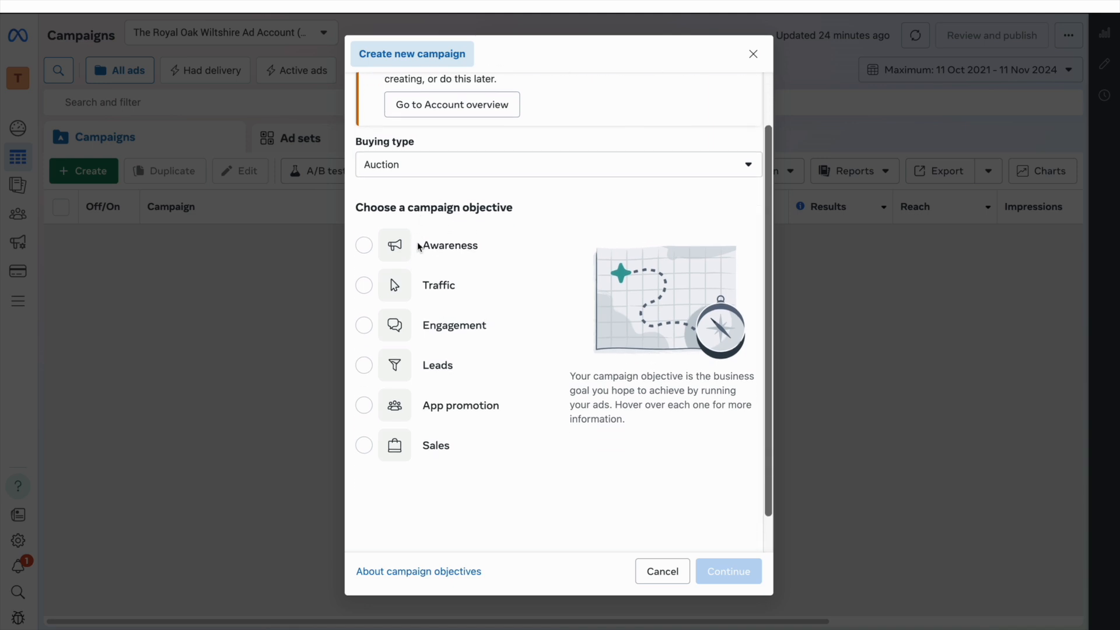
{"action": "scroll", "coordinate": [418, 245], "scroll_direction": "down", "scroll_amount": 1}
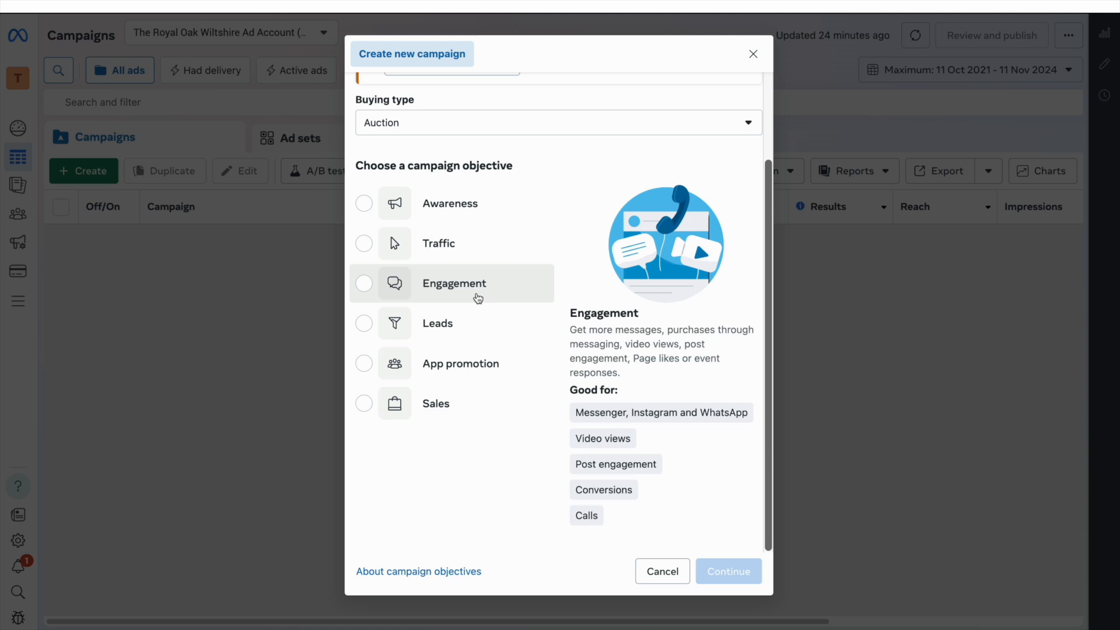
{"action": "left_click", "coordinate": [461, 247]}
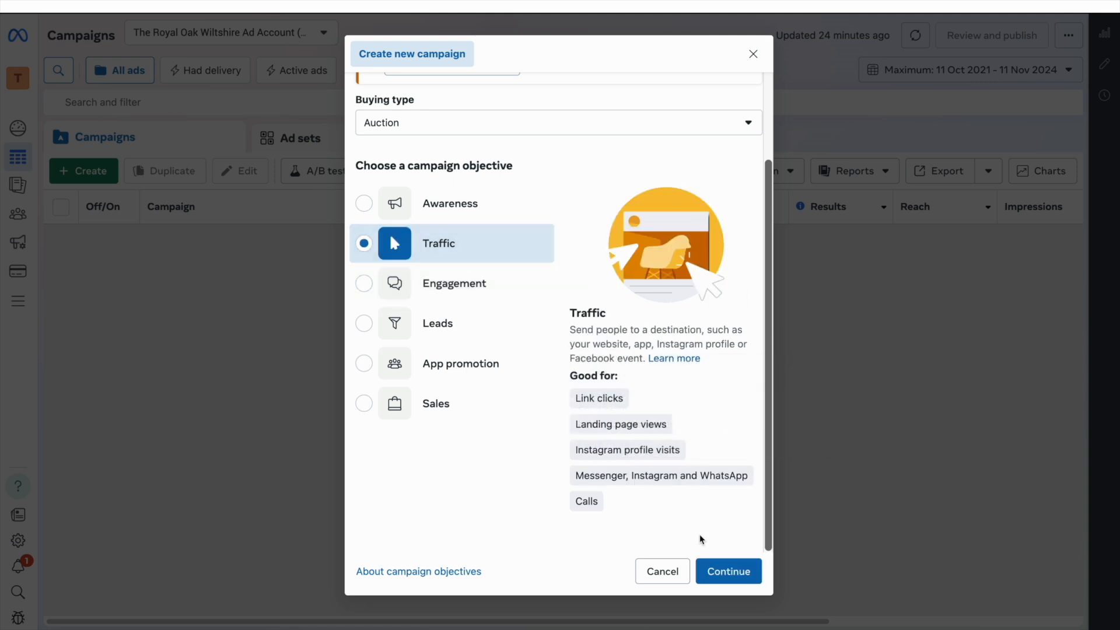
{"action": "left_click", "coordinate": [726, 571]}
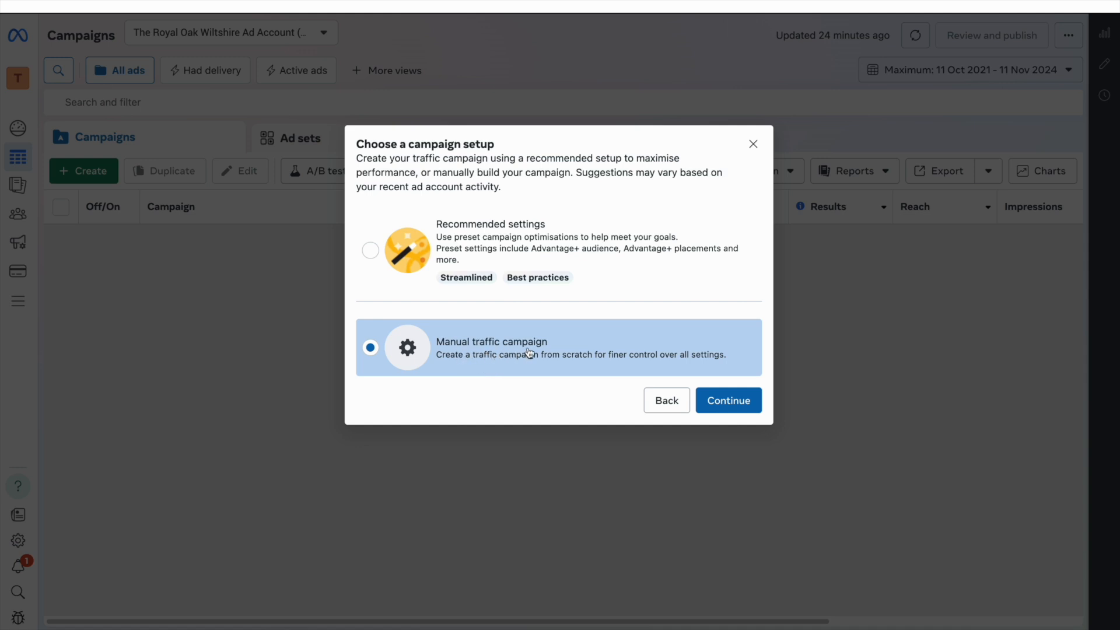
{"action": "left_click", "coordinate": [729, 402]}
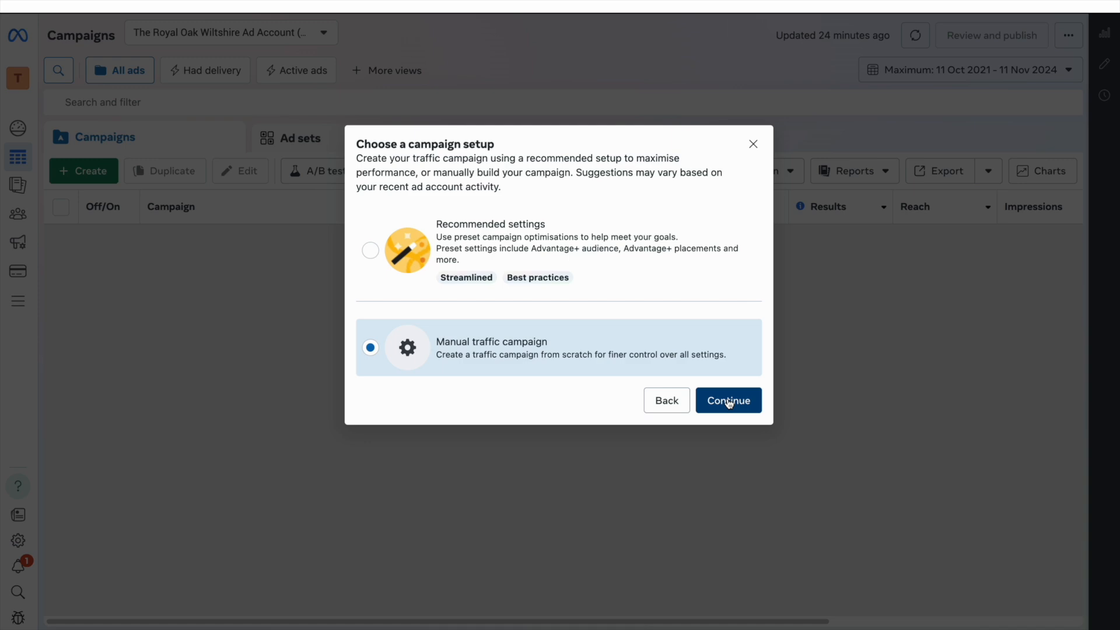
{"action": "left_click", "coordinate": [729, 402]}
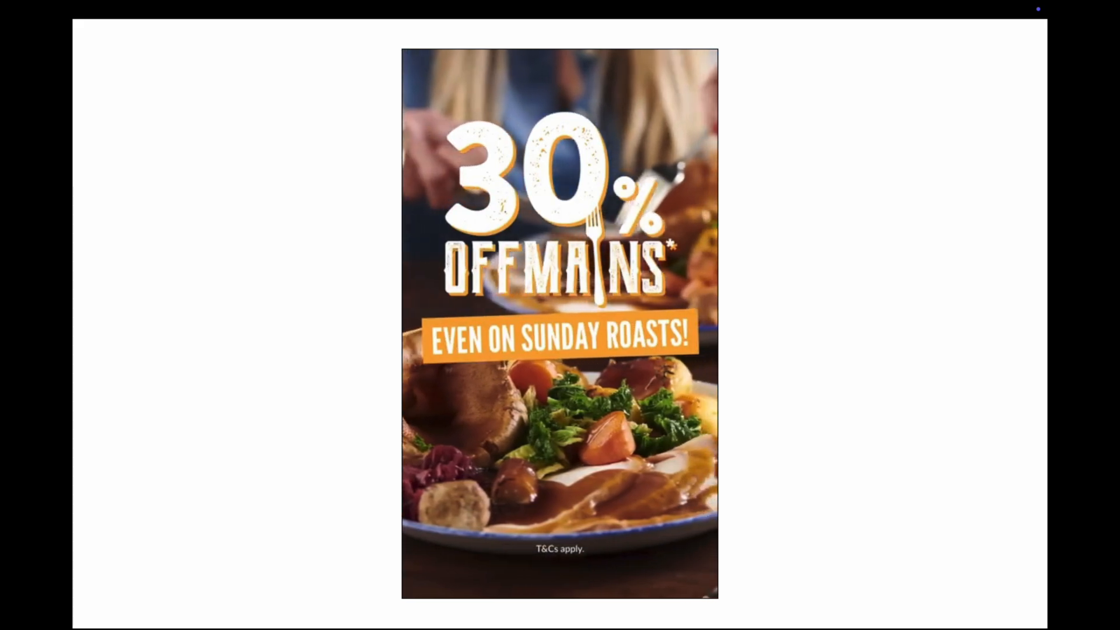
{"action": "key", "text": "Right"}
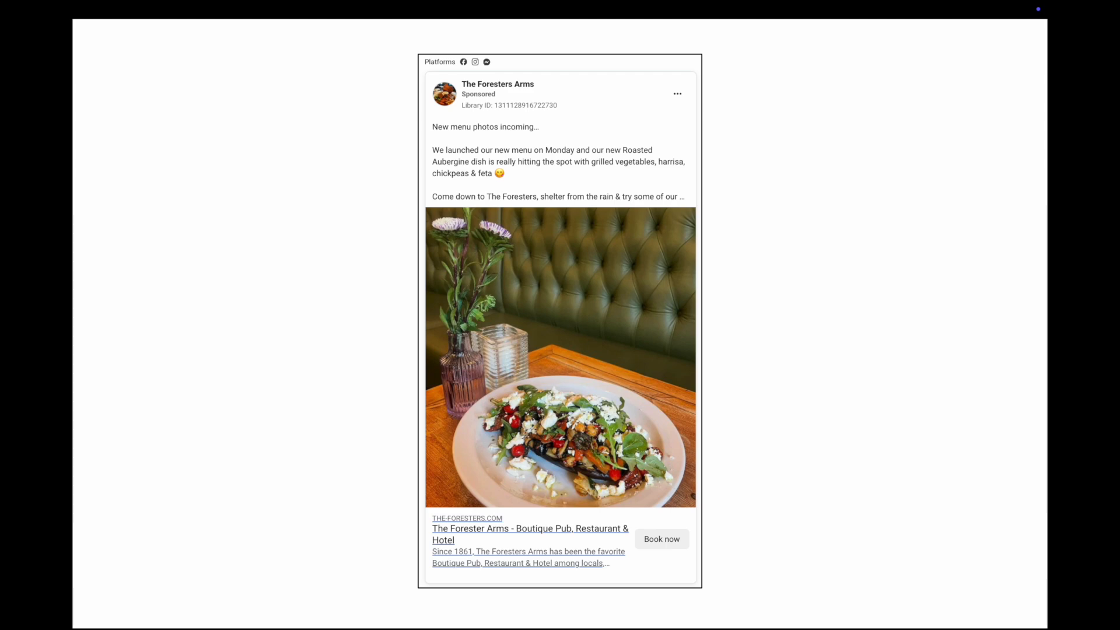
{"action": "key", "text": "Right"}
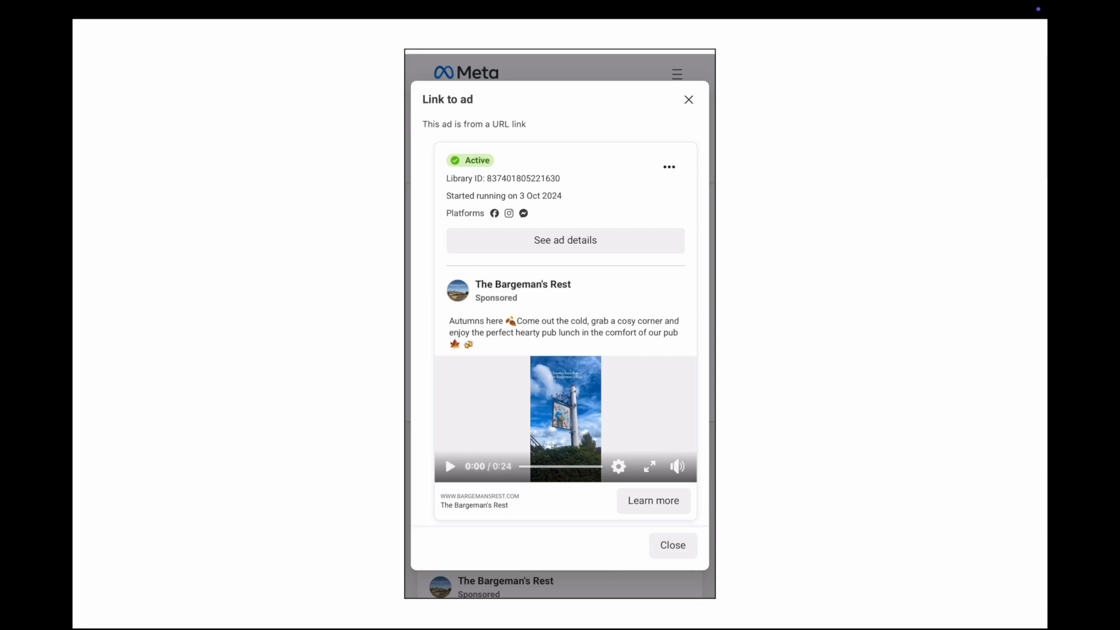
{"action": "key", "text": "Right"}
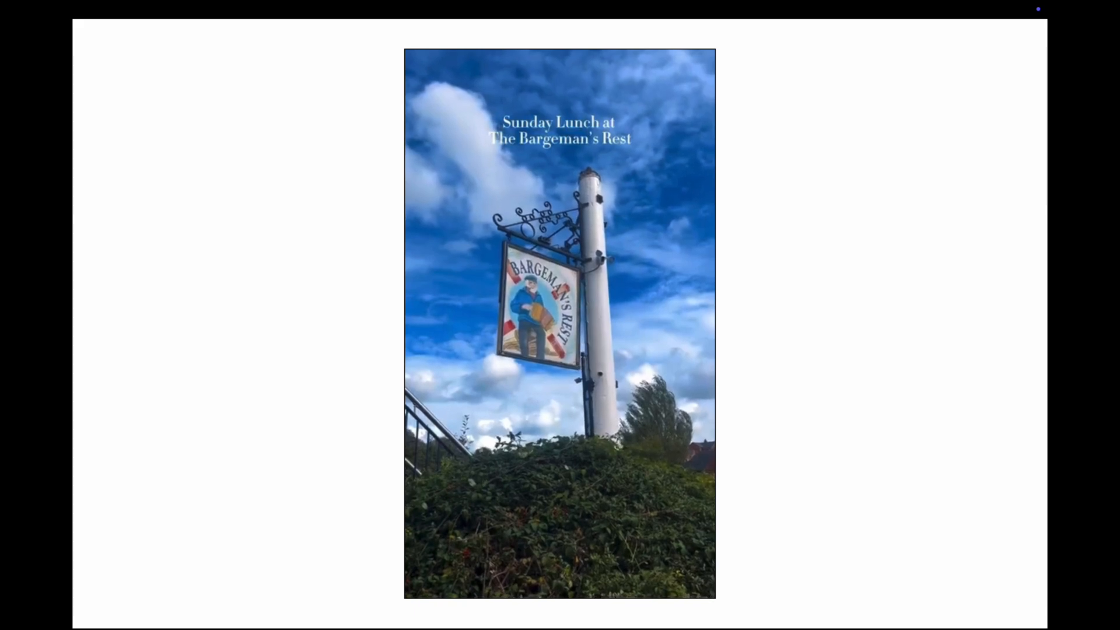
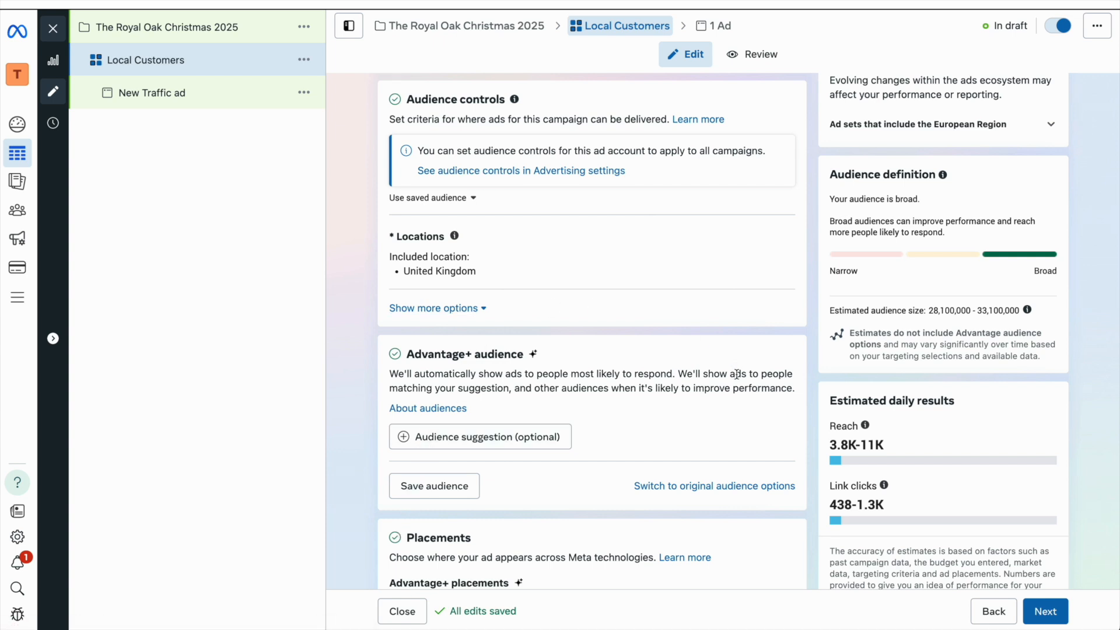
Switch the Local Customers ad set from Advantage+ audience to the original audience options
{"action": "left_click", "coordinate": [696, 488]}
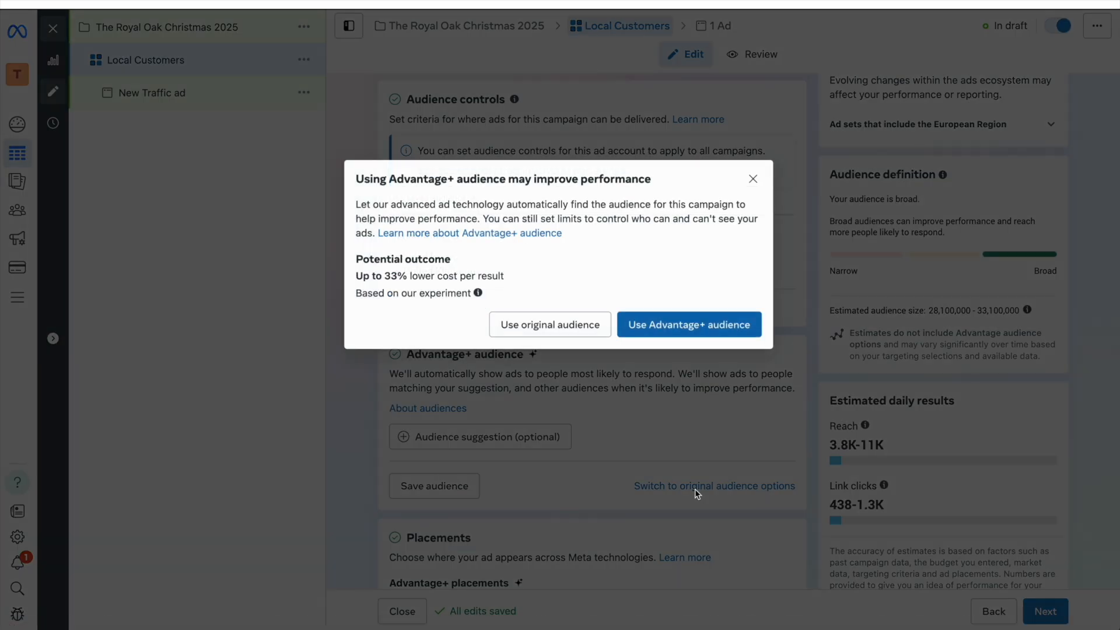
{"action": "left_click", "coordinate": [563, 327]}
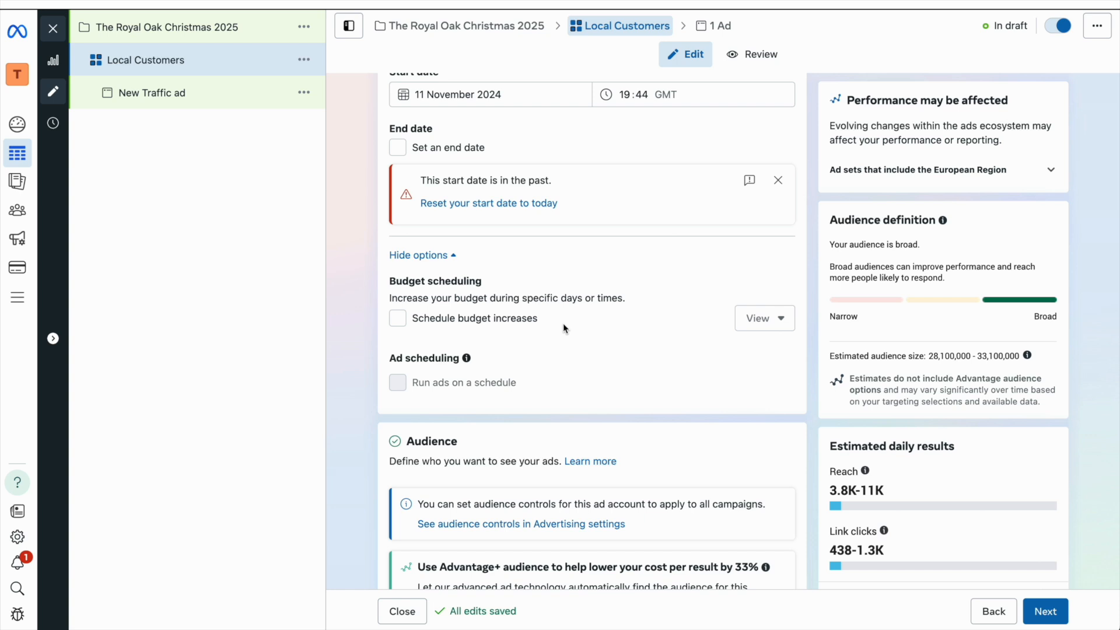
{"action": "scroll", "coordinate": [562, 323], "scroll_direction": "down", "scroll_amount": 3}
{"action": "scroll", "coordinate": [562, 323], "scroll_direction": "down", "scroll_amount": 5}
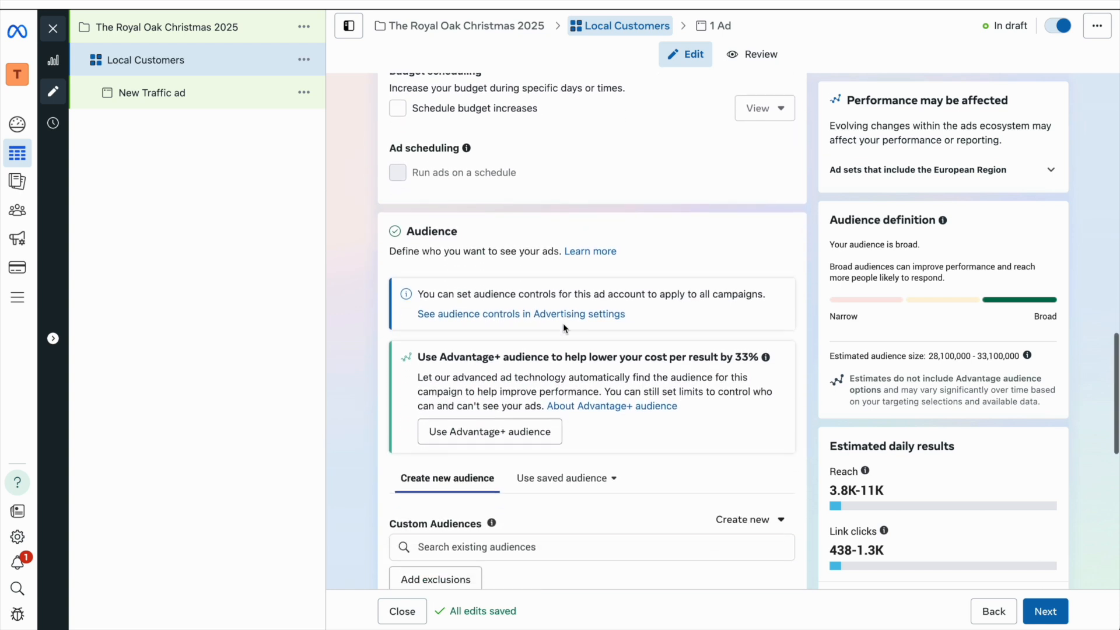
{"action": "scroll", "coordinate": [563, 324], "scroll_direction": "down", "scroll_amount": 4}
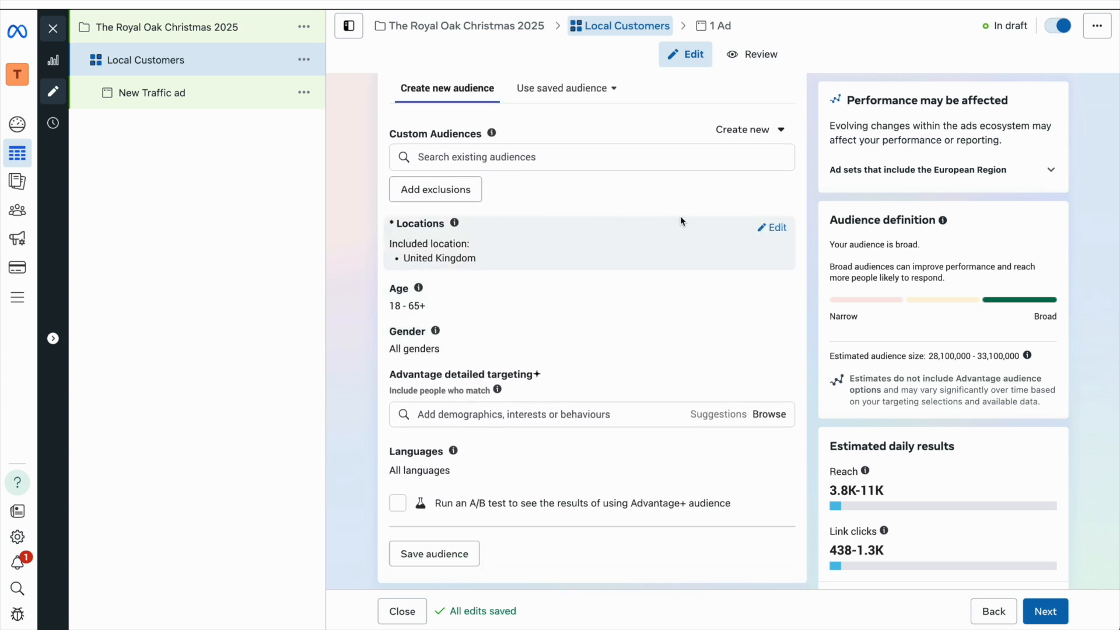
Replace the United Kingdom audience location with Stonehenge - Salisbury, UK
{"action": "left_click", "coordinate": [776, 228]}
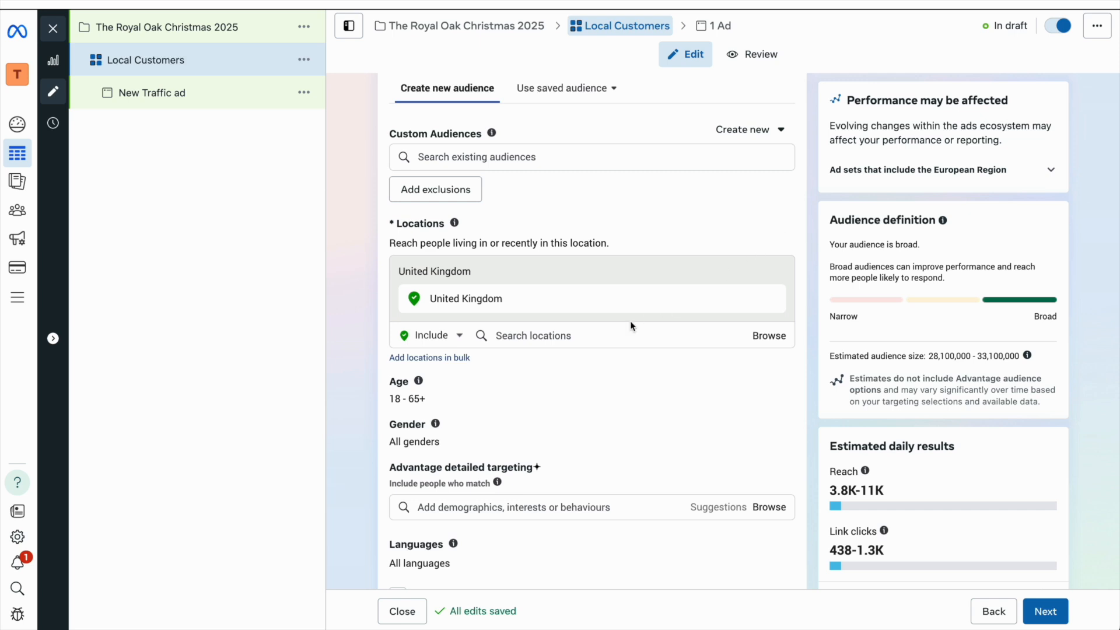
{"action": "left_click", "coordinate": [578, 336]}
{"action": "type", "text": "salisbury"}
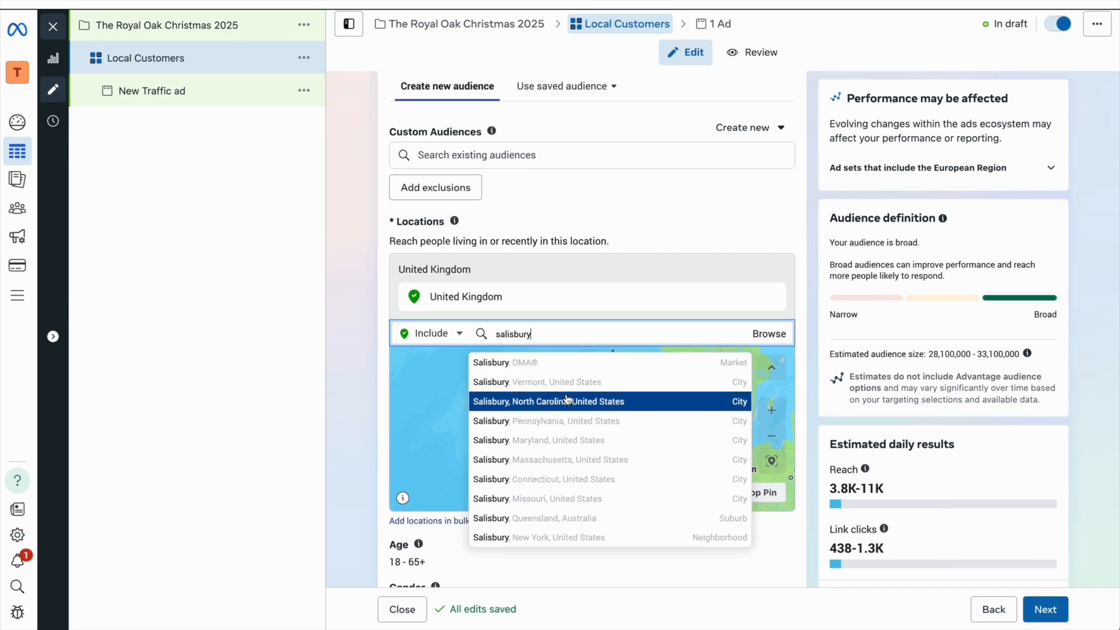
{"action": "type", "text": ", UK"}
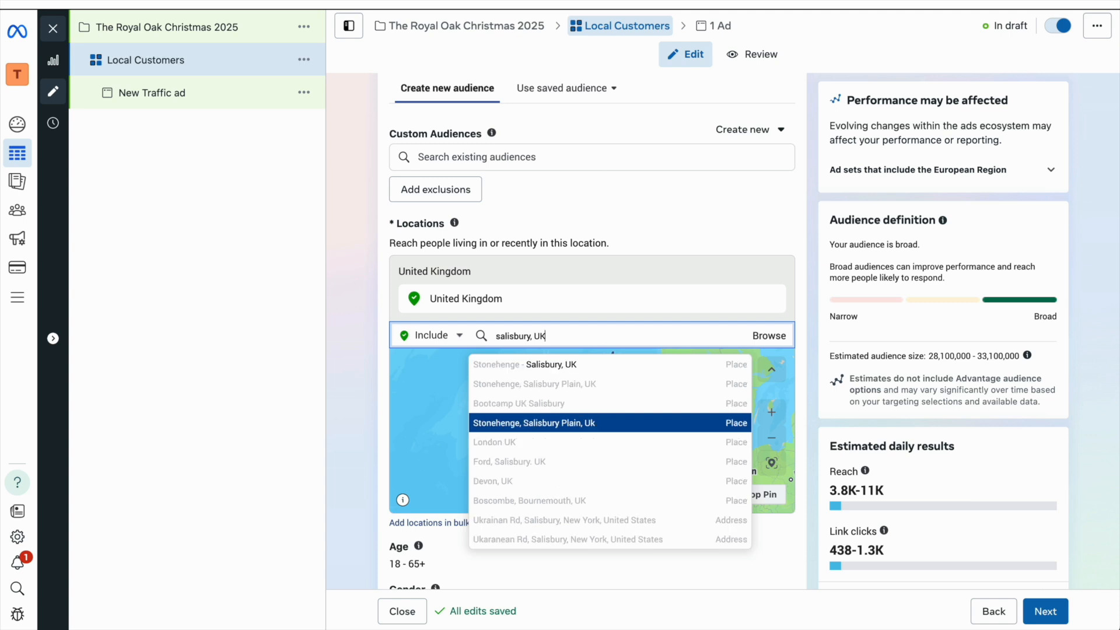
{"action": "left_click", "coordinate": [570, 367]}
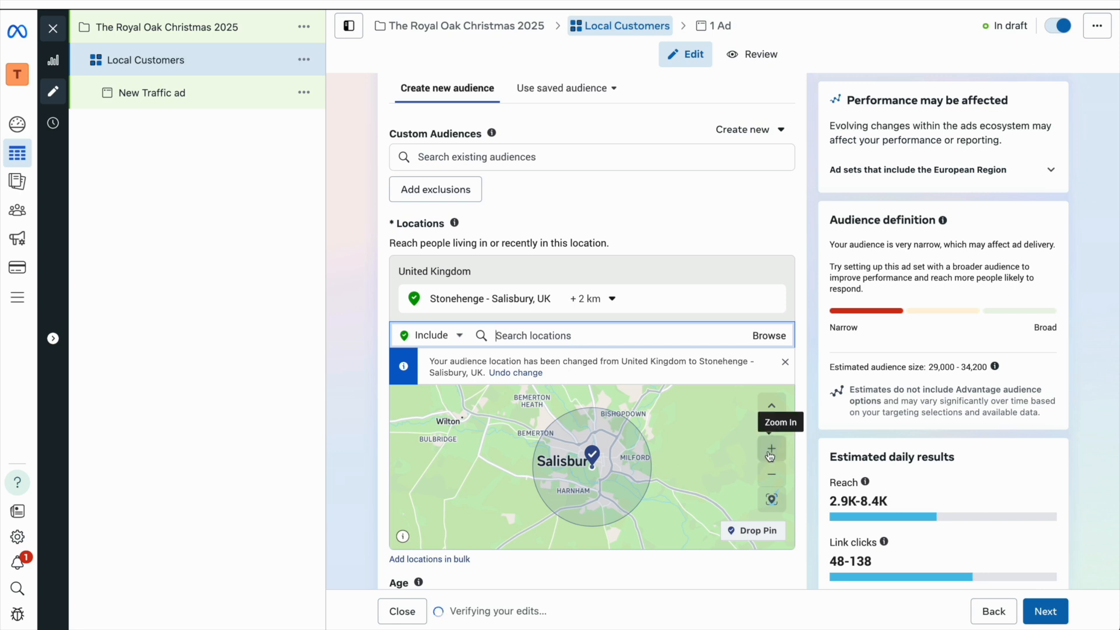
Set the radius around the Stonehenge - Salisbury, UK location to 10 km
{"action": "left_click", "coordinate": [771, 475]}
{"action": "left_click", "coordinate": [773, 476]}
{"action": "left_click", "coordinate": [773, 476]}
{"action": "left_click", "coordinate": [773, 476]}
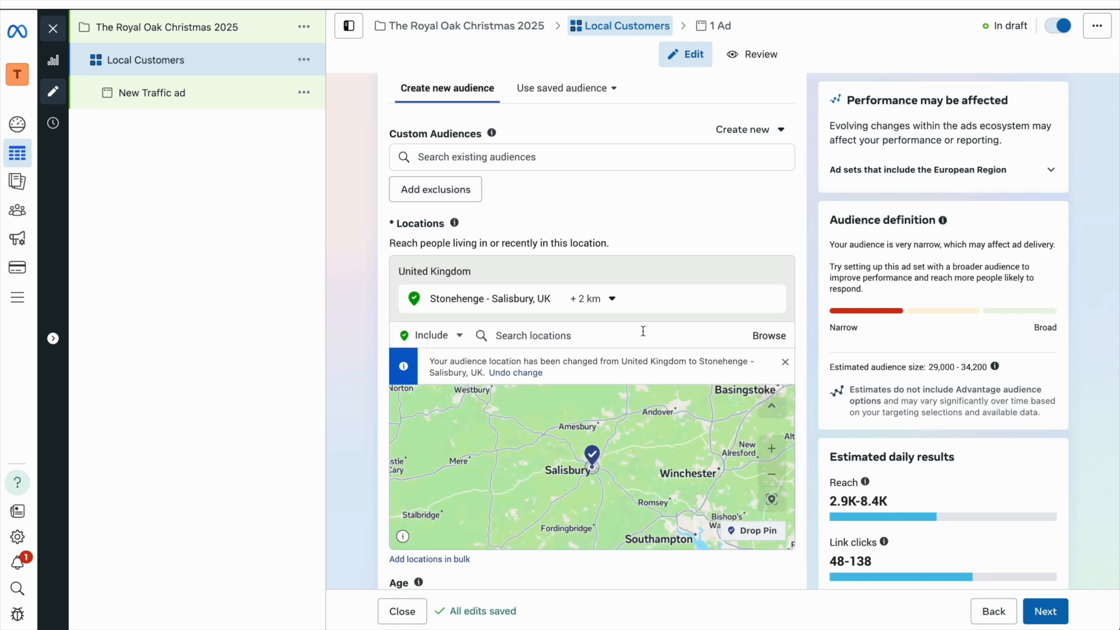
{"action": "left_click", "coordinate": [601, 304]}
{"action": "key", "text": "BackSpace"}
{"action": "type", "text": "10"}
{"action": "key", "text": "Return"}
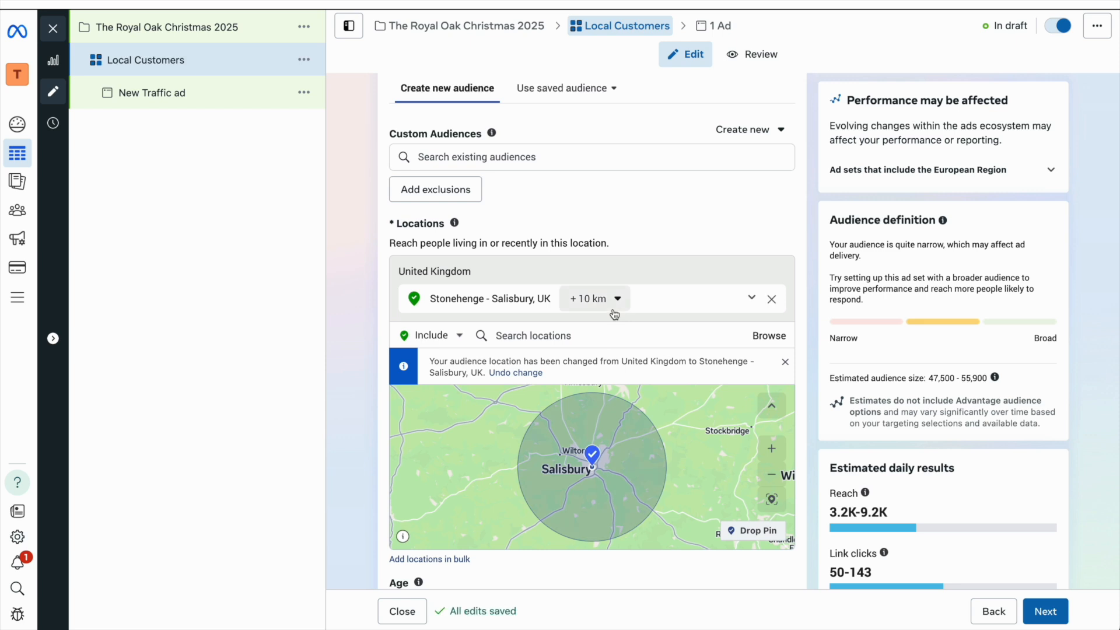
Drop an included location pin beside Fordingbridge on the audience map, at about (50.93, -1.79)
{"action": "left_click_drag", "start_coordinate": [706, 475], "coordinate": [718, 454]}
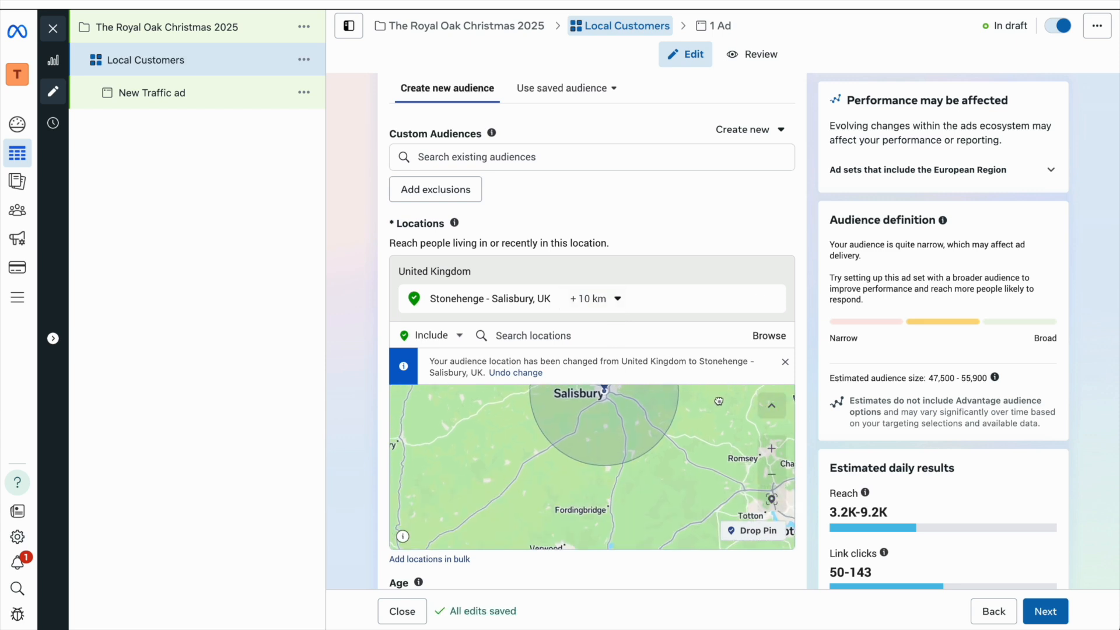
{"action": "left_click", "coordinate": [771, 475]}
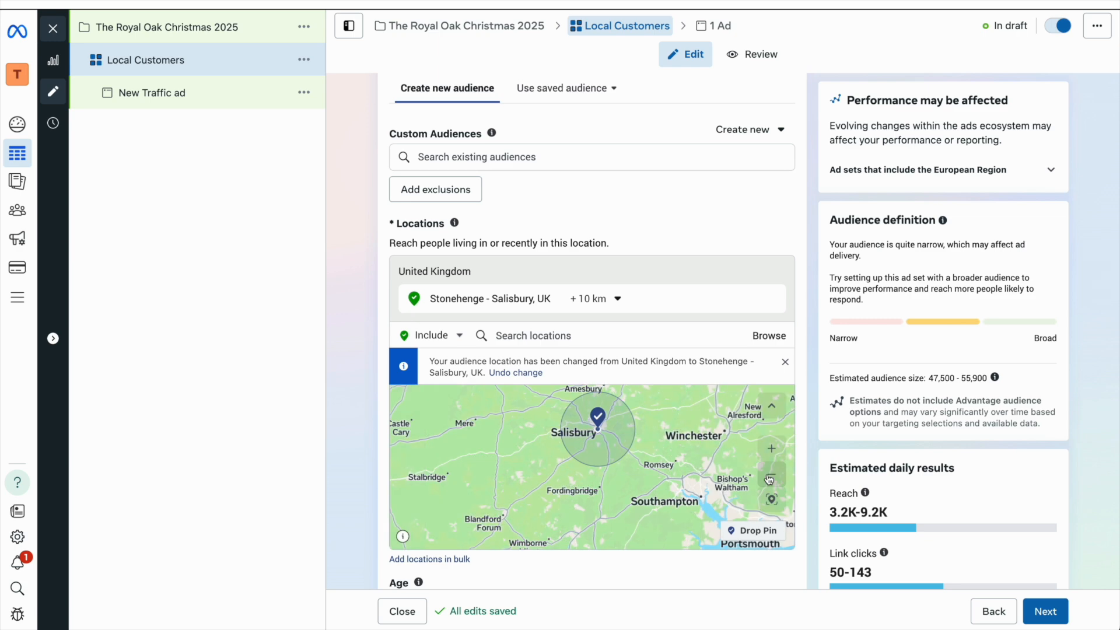
{"action": "left_click", "coordinate": [752, 530]}
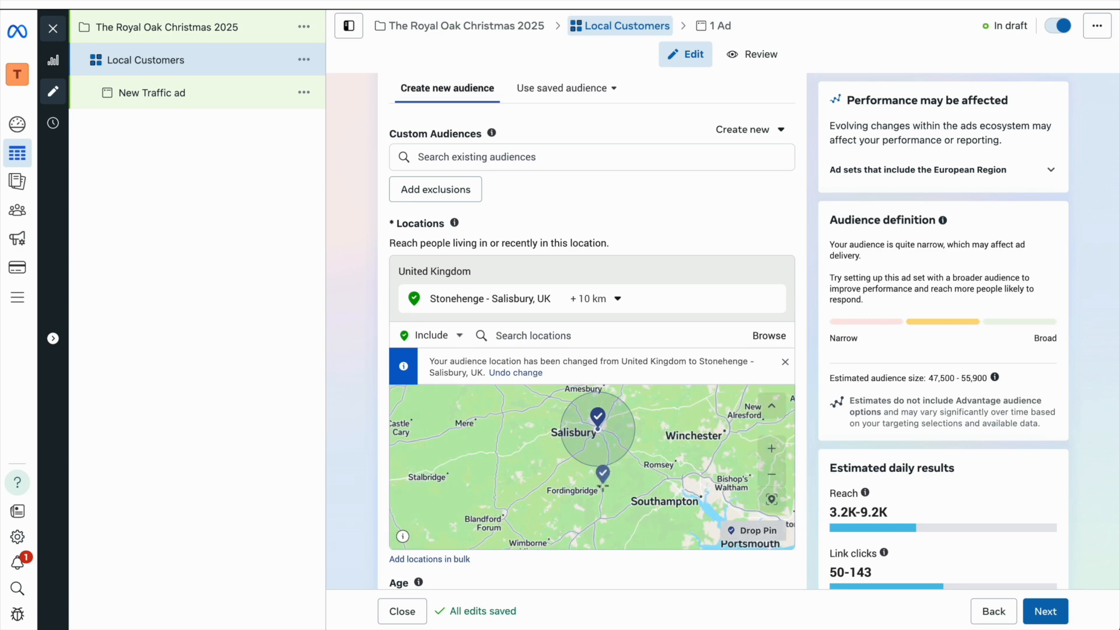
{"action": "left_click", "coordinate": [600, 484]}
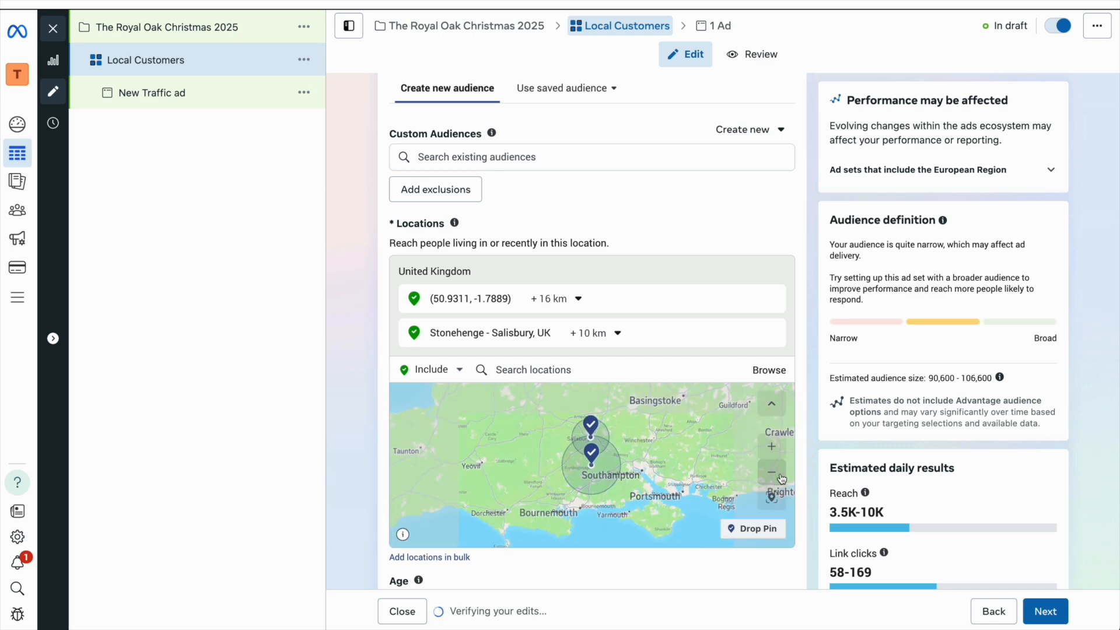
Remove the Stonehenge - Salisbury, UK location, keeping only the dropped pin in the audience
{"action": "left_click", "coordinate": [773, 446]}
{"action": "left_click", "coordinate": [773, 447]}
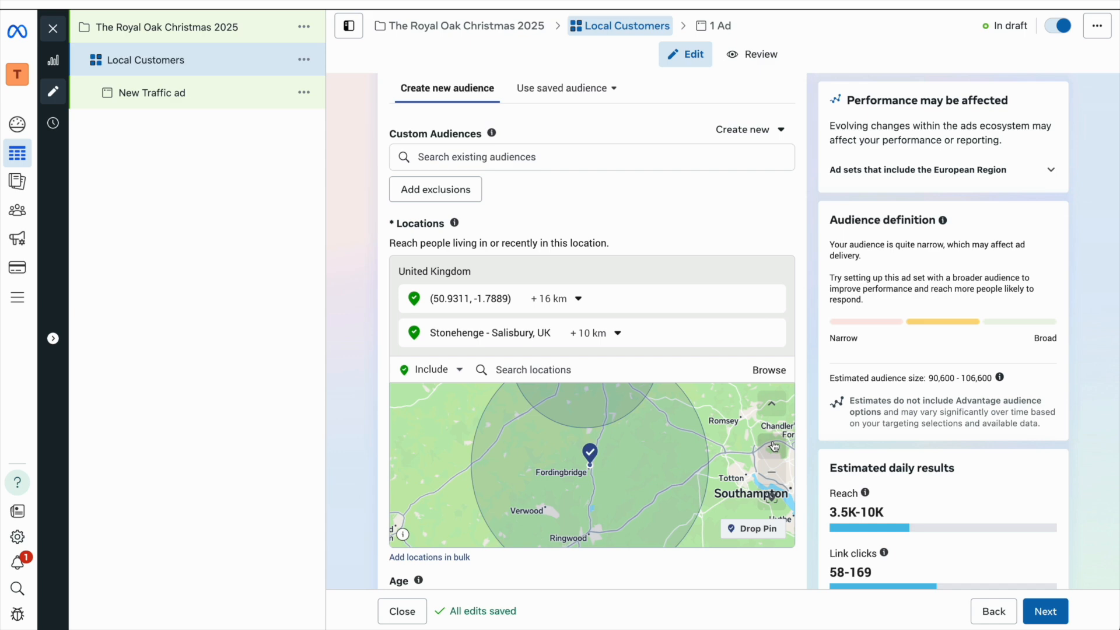
{"action": "left_click", "coordinate": [770, 333]}
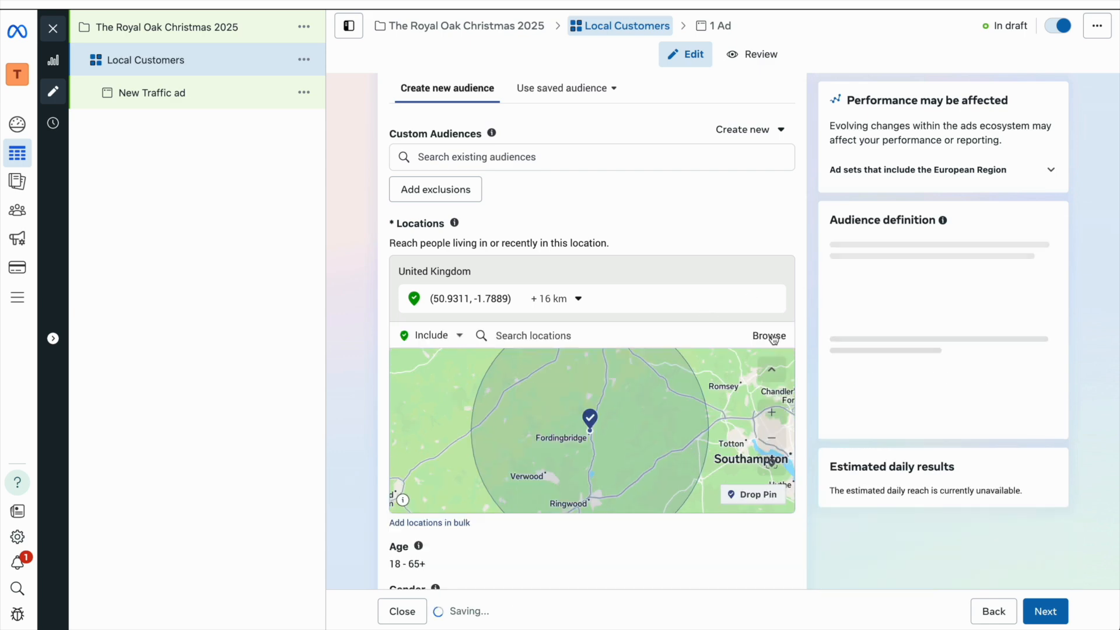
{"action": "left_click", "coordinate": [772, 443]}
{"action": "scroll", "coordinate": [590, 436], "scroll_direction": "down", "scroll_amount": 3}
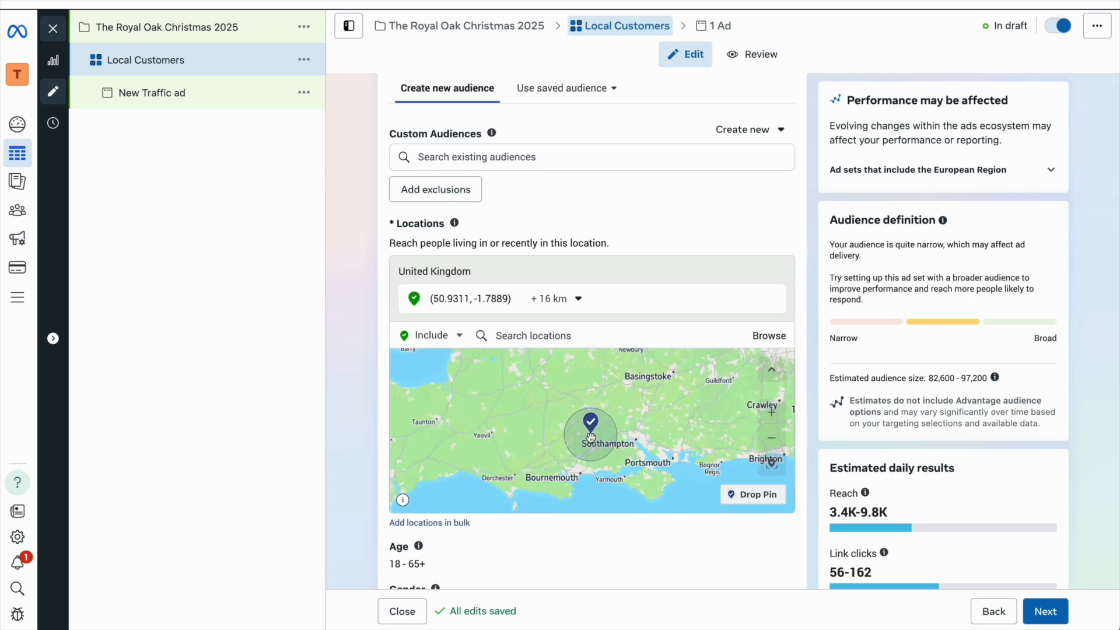
{"action": "scroll", "coordinate": [555, 544], "scroll_direction": "down", "scroll_amount": 2}
Set the audience's minimum age to 25 and leave the maximum at 65+
{"action": "scroll", "coordinate": [556, 544], "scroll_direction": "down", "scroll_amount": 2}
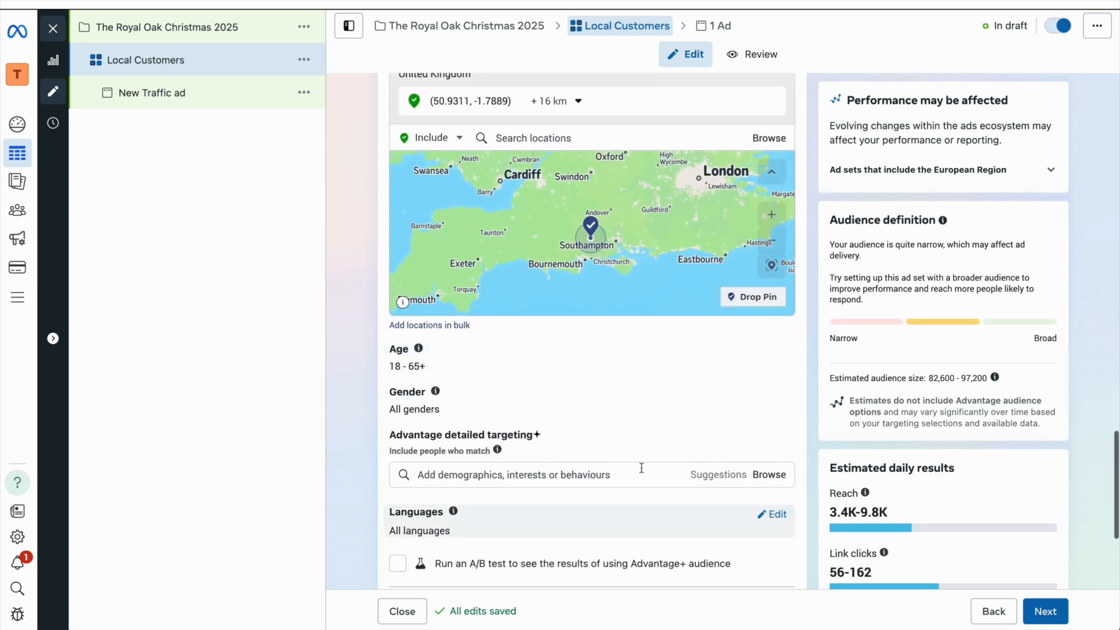
{"action": "left_click", "coordinate": [775, 351]}
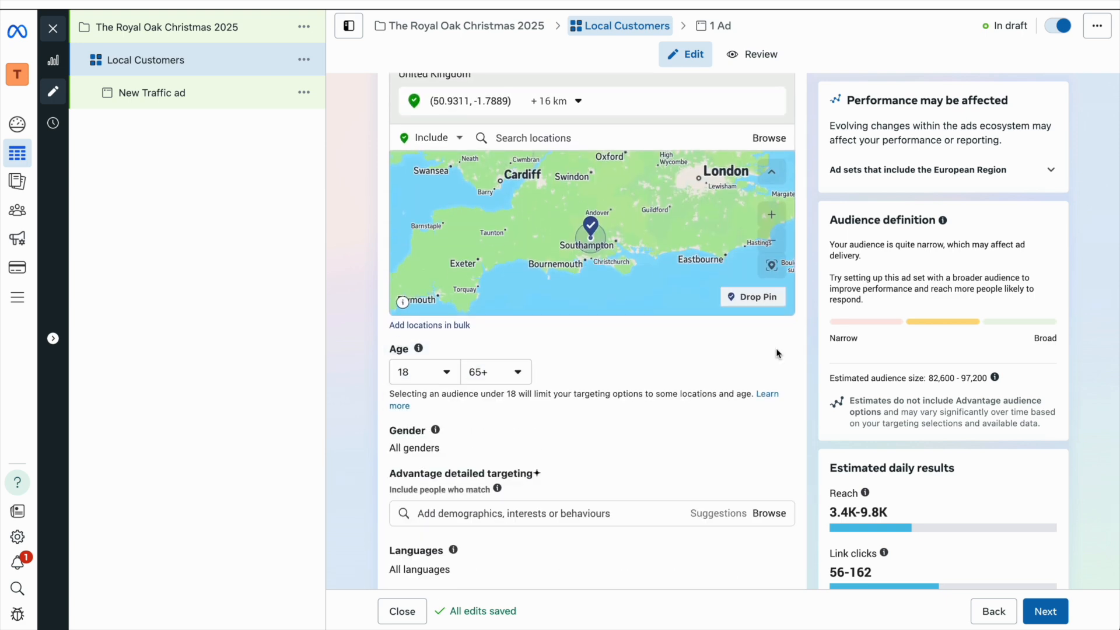
{"action": "left_click", "coordinate": [435, 377]}
{"action": "scroll", "coordinate": [428, 475], "scroll_direction": "down", "scroll_amount": 3}
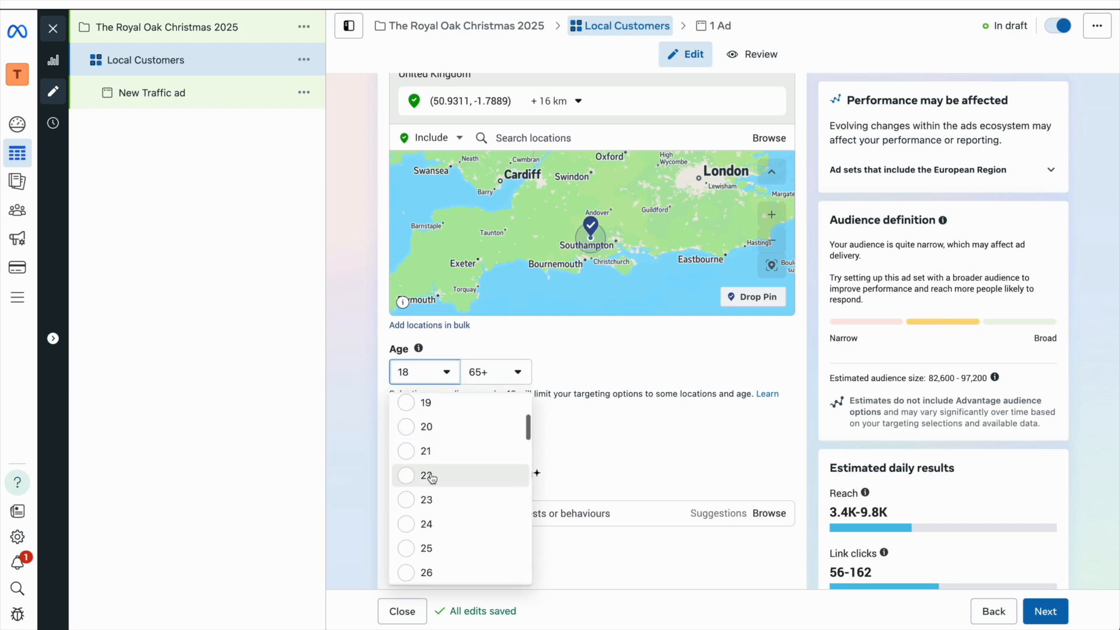
{"action": "left_click", "coordinate": [430, 547]}
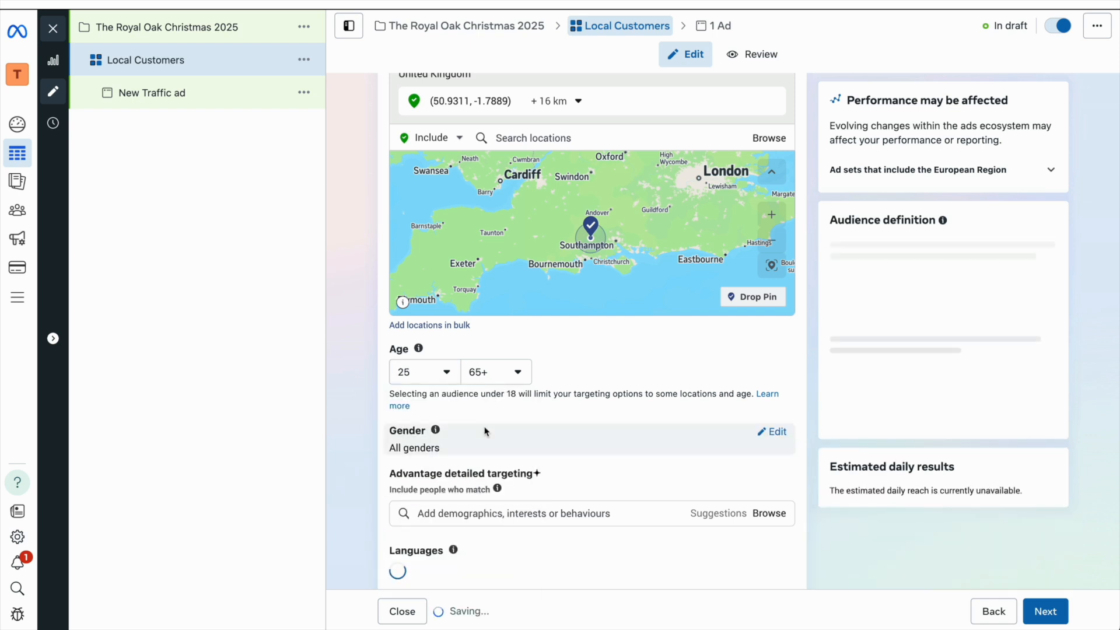
{"action": "left_click", "coordinate": [495, 371]}
{"action": "left_click", "coordinate": [495, 371]}
Open the audience's gender options for editing and leave All selected
{"action": "scroll", "coordinate": [496, 376], "scroll_direction": "down", "scroll_amount": 1}
{"action": "scroll", "coordinate": [496, 376], "scroll_direction": "down", "scroll_amount": 3}
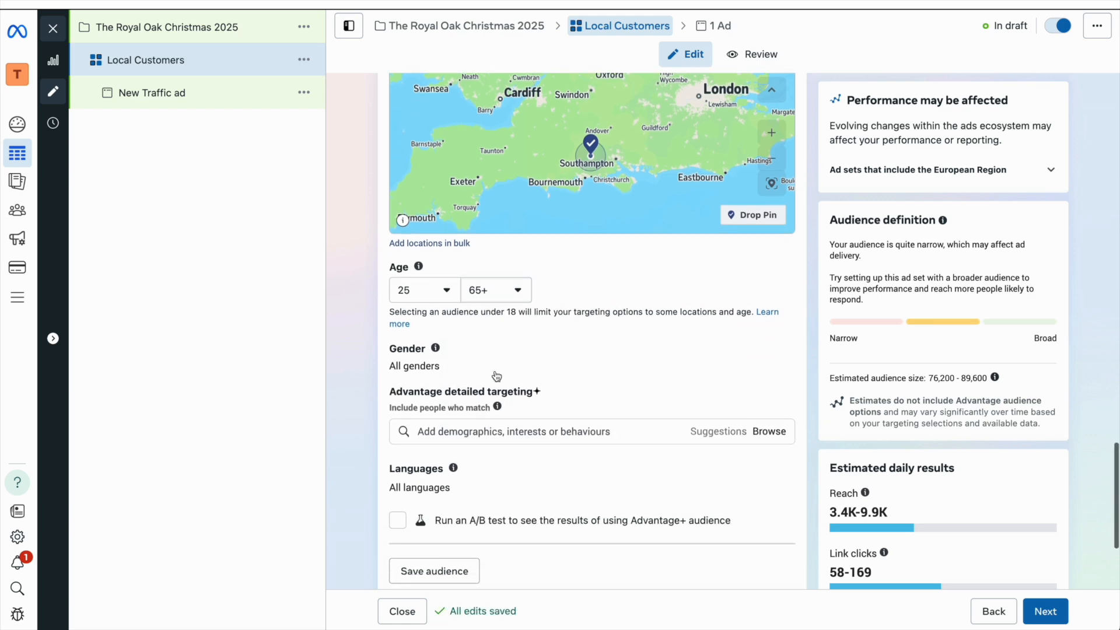
{"action": "left_click", "coordinate": [785, 281]}
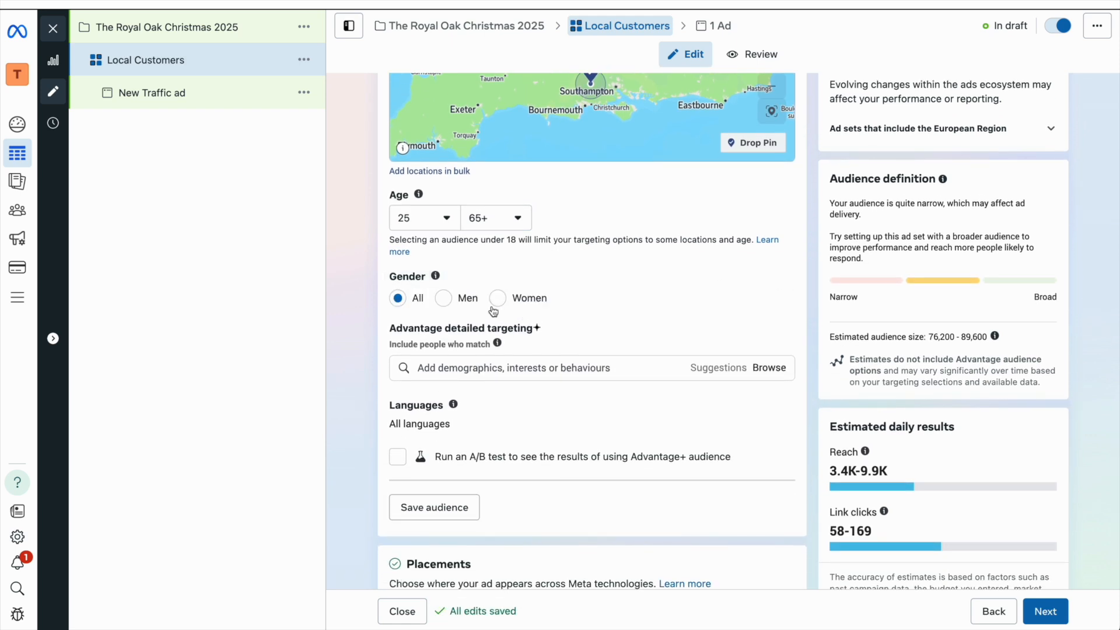
Browse the detailed targeting categories, examining the Food and drink, Hobbies and activities, and Shopping and fashion interests and the Behaviours
{"action": "scroll", "coordinate": [570, 324], "scroll_direction": "down", "scroll_amount": 2}
{"action": "left_click", "coordinate": [759, 304]}
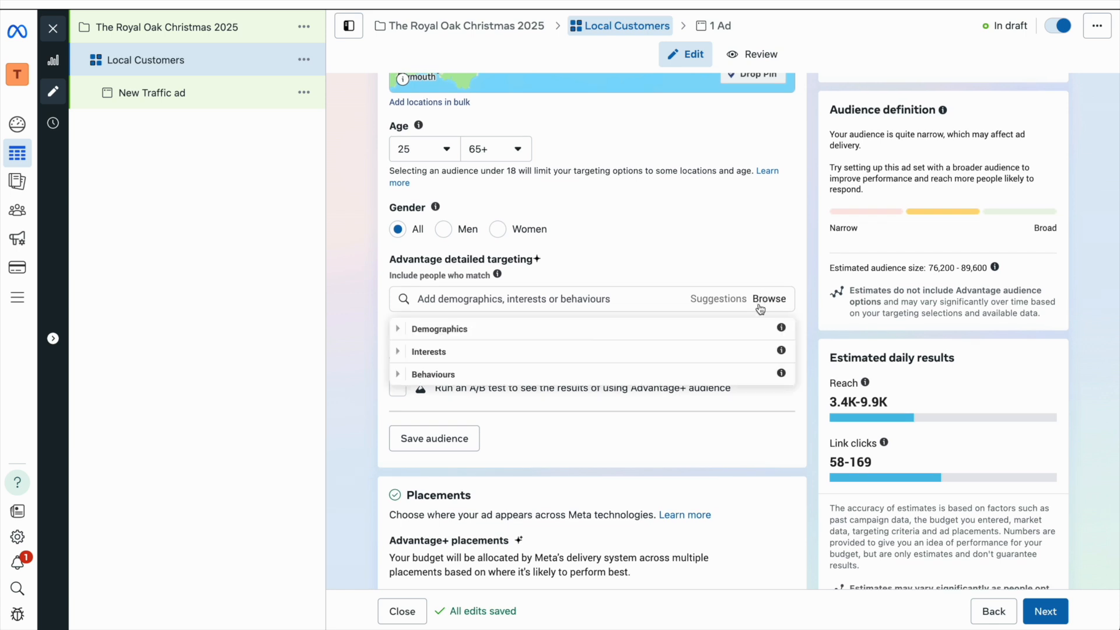
{"action": "left_click", "coordinate": [578, 356]}
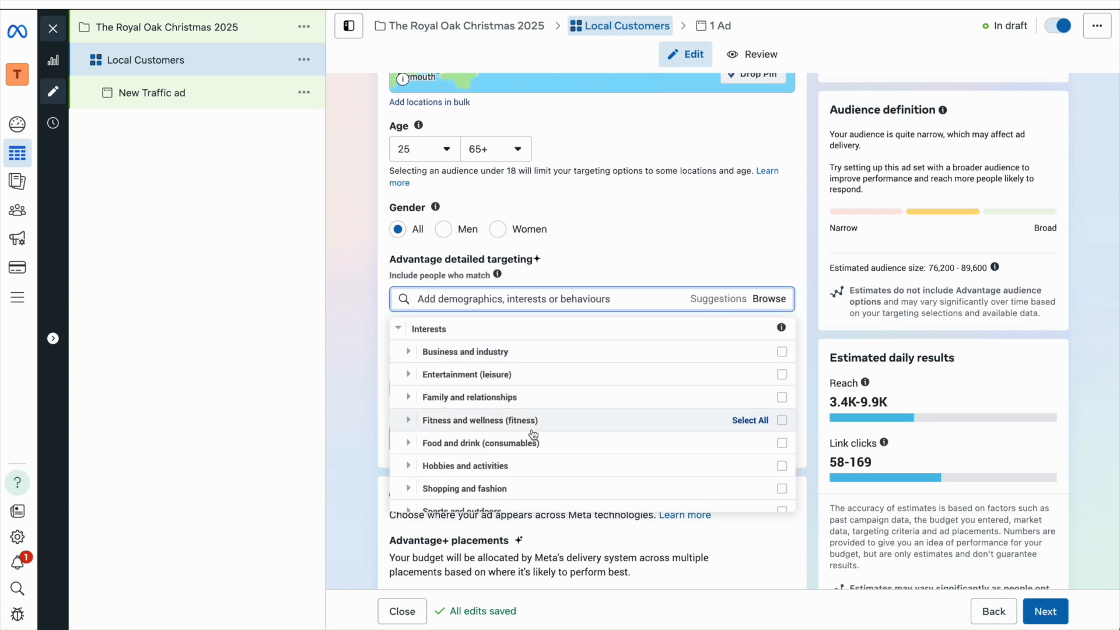
{"action": "left_click", "coordinate": [527, 437]}
{"action": "scroll", "coordinate": [527, 451], "scroll_direction": "down", "scroll_amount": 2}
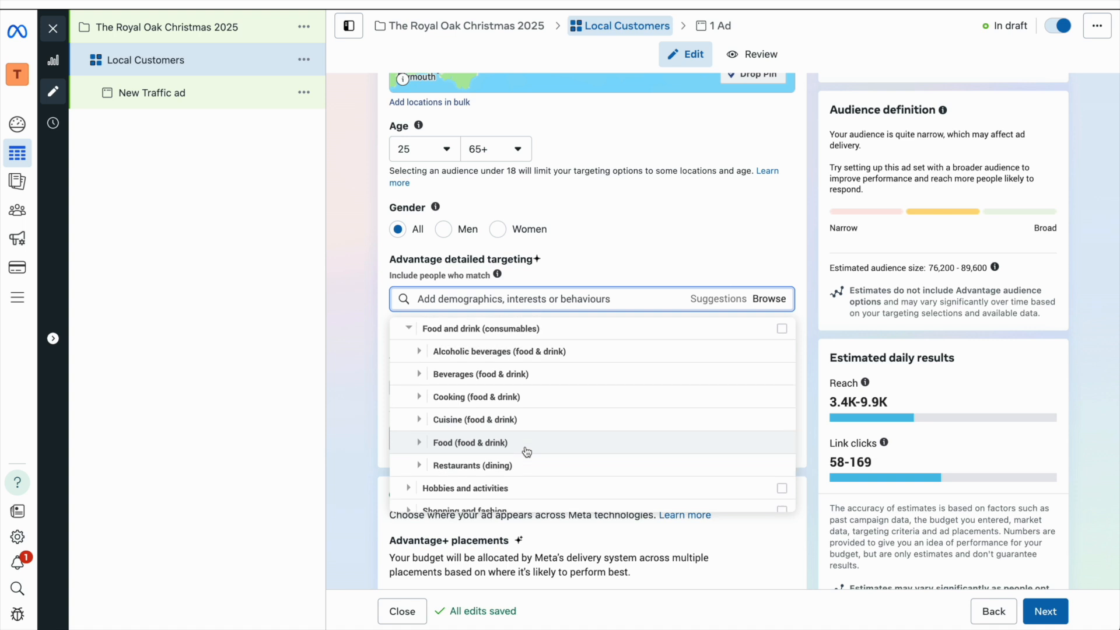
{"action": "scroll", "coordinate": [526, 451], "scroll_direction": "down", "scroll_amount": 2}
{"action": "left_click", "coordinate": [526, 451]}
{"action": "scroll", "coordinate": [526, 451], "scroll_direction": "down", "scroll_amount": 3}
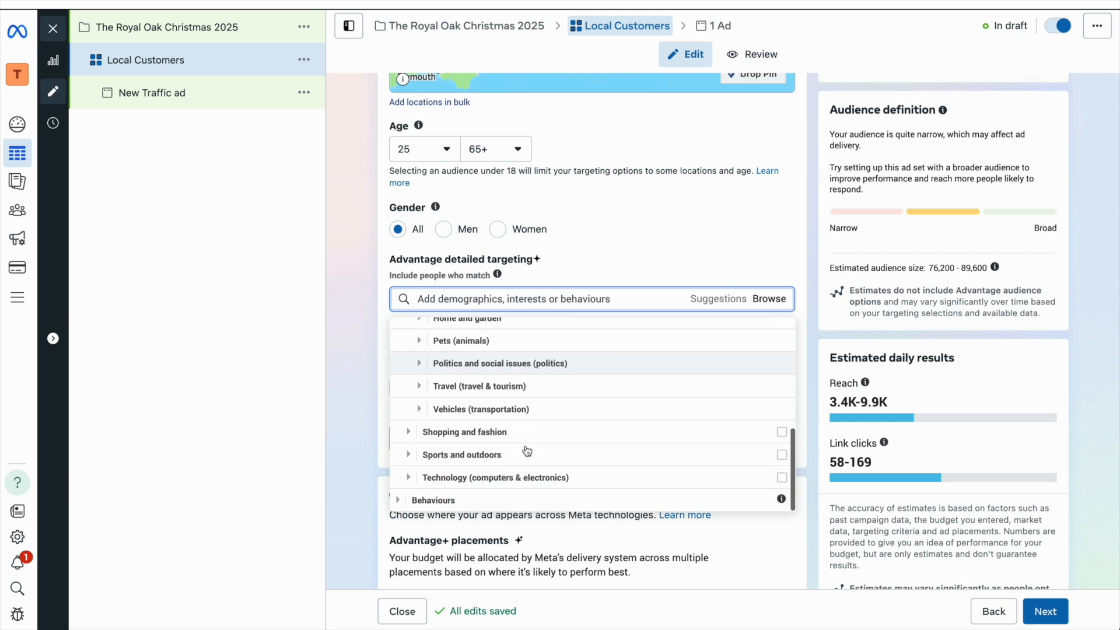
{"action": "left_click", "coordinate": [526, 430]}
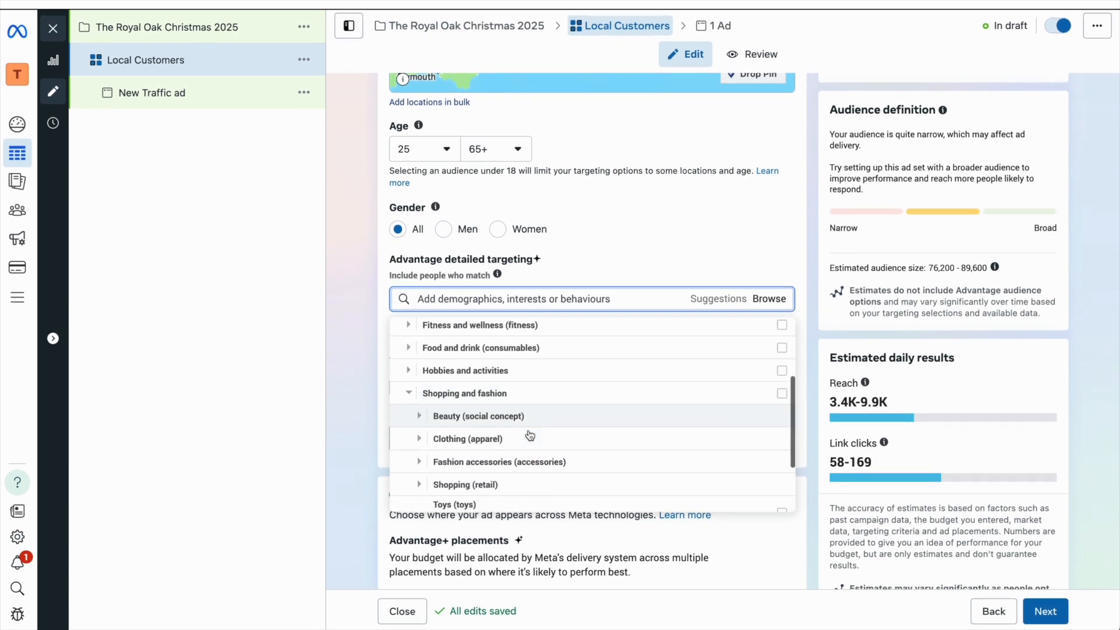
{"action": "scroll", "coordinate": [529, 433], "scroll_direction": "down", "scroll_amount": 1}
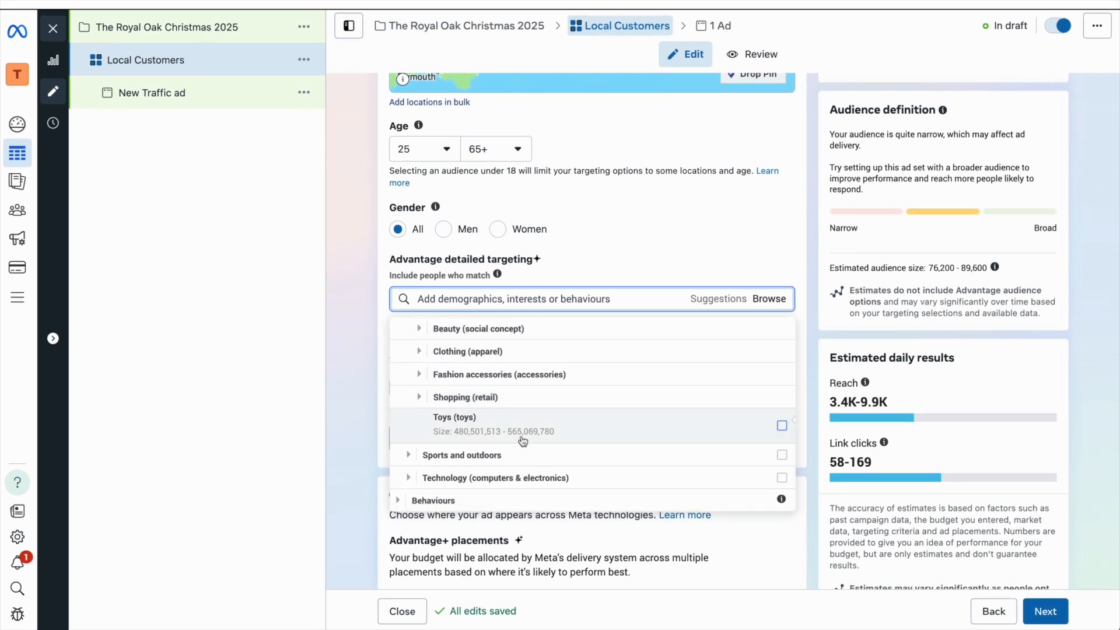
{"action": "left_click", "coordinate": [483, 504]}
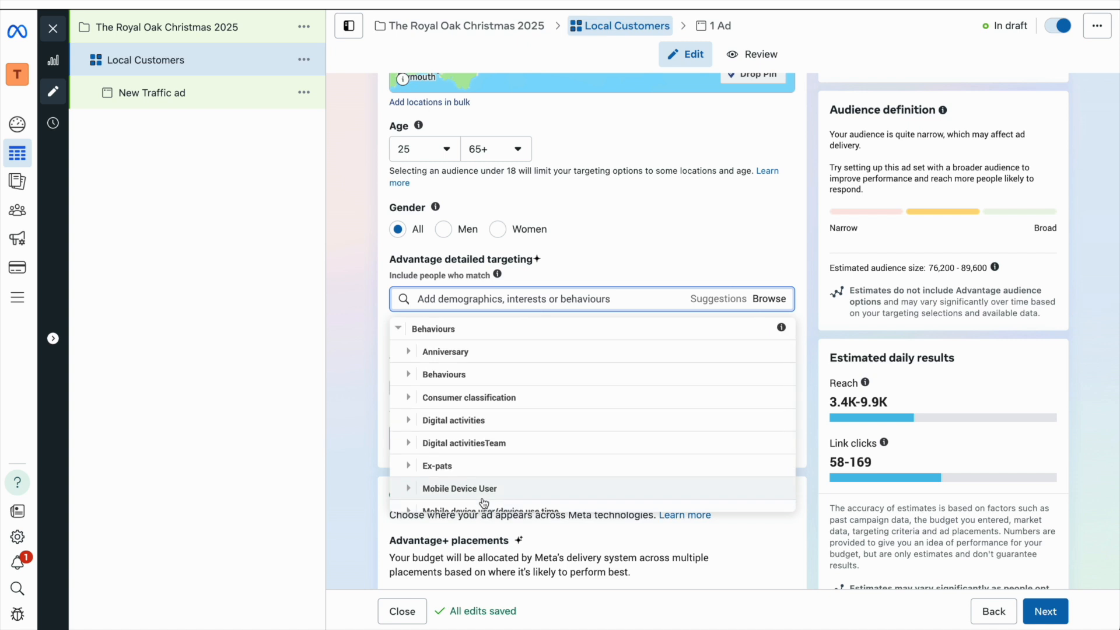
Search detailed targeting for "dining out" and "restaurants", adding the interests Dining Out and Restaurants (dining)
{"action": "left_click", "coordinate": [507, 302]}
{"action": "type", "text": "dining out"}
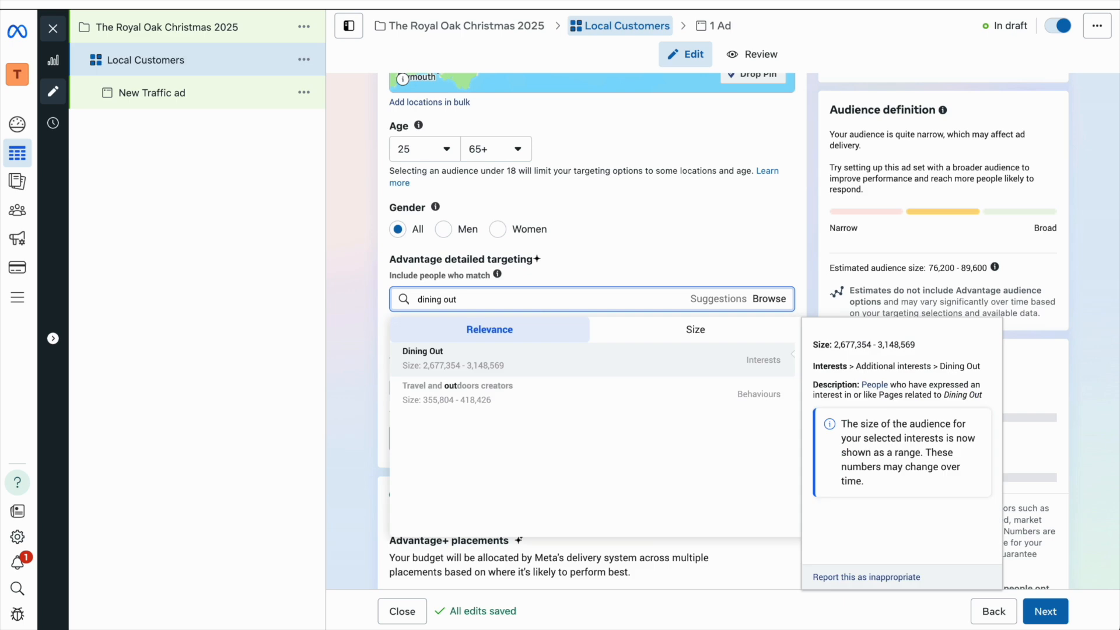
{"action": "left_click", "coordinate": [456, 369]}
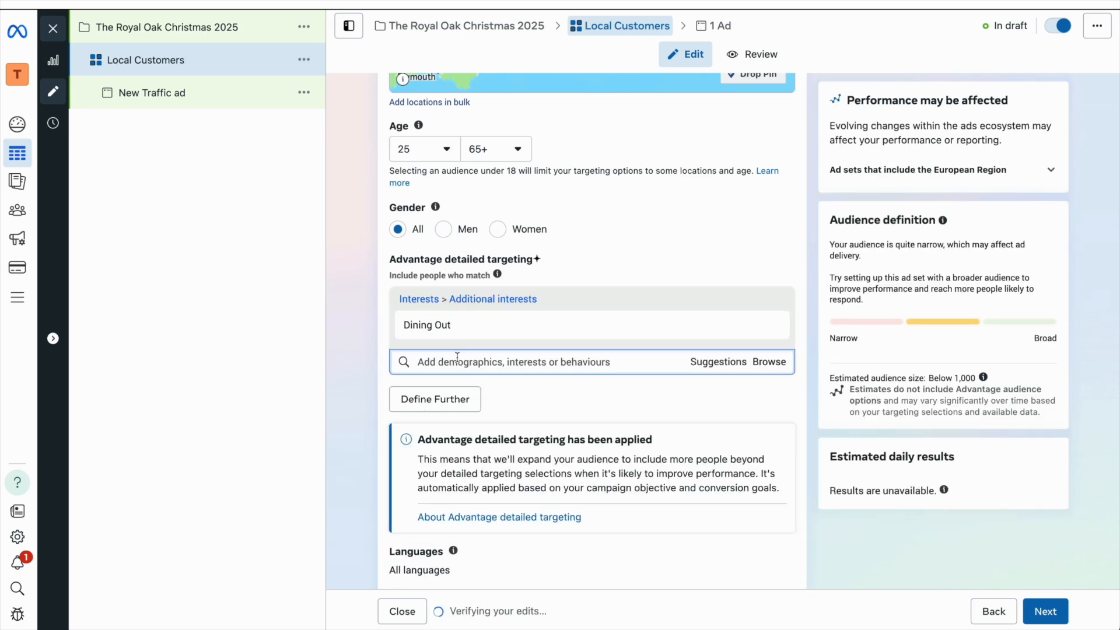
{"action": "type", "text": "restaurants"}
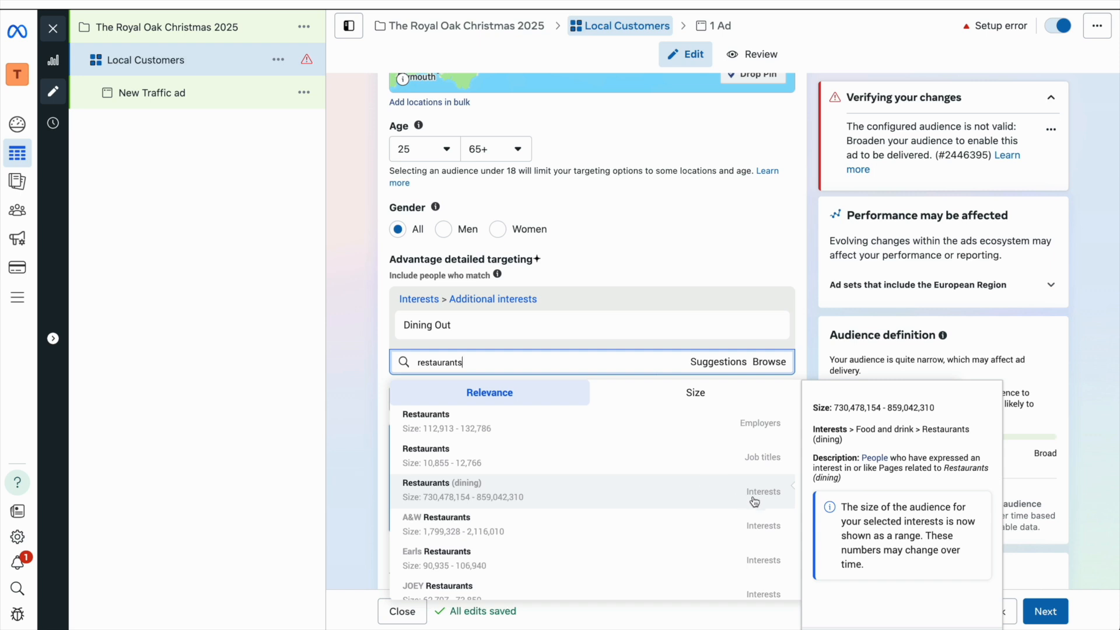
{"action": "left_click", "coordinate": [673, 500]}
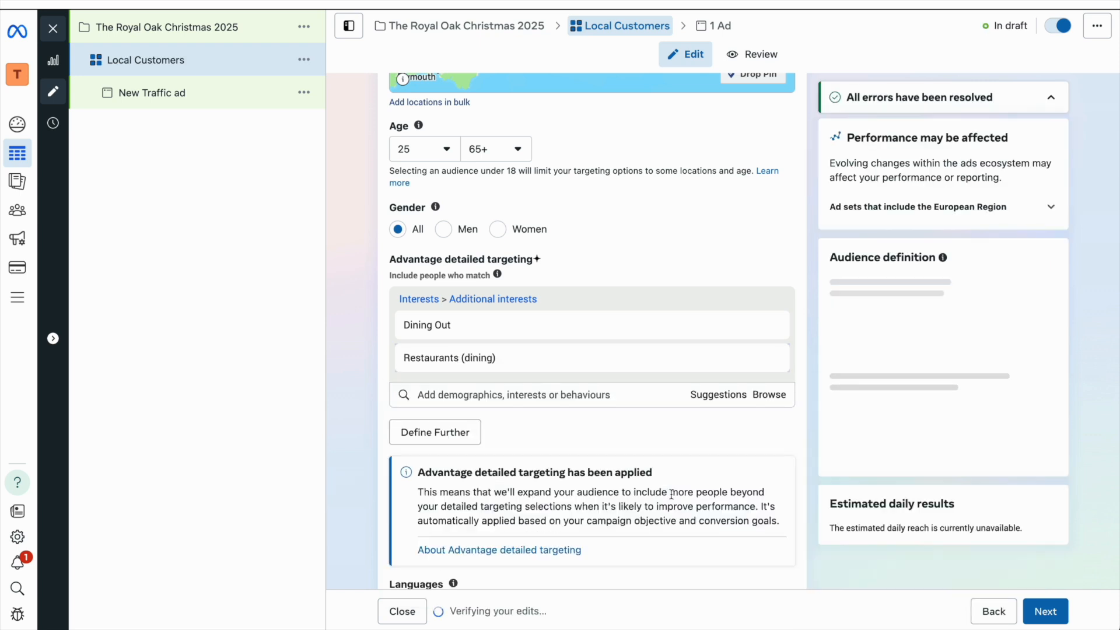
Search detailed targeting for "Sunday Roast" and add the Sunday roast interest
{"action": "left_click", "coordinate": [597, 394]}
{"action": "type", "text": "Sunday Roast"}
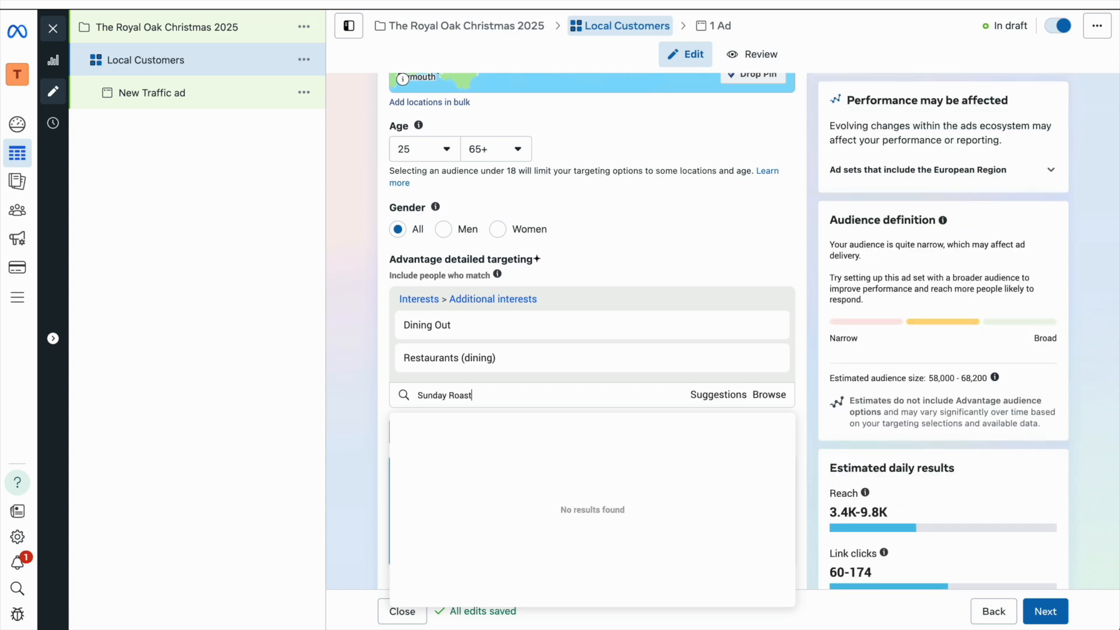
{"action": "left_click", "coordinate": [522, 455]}
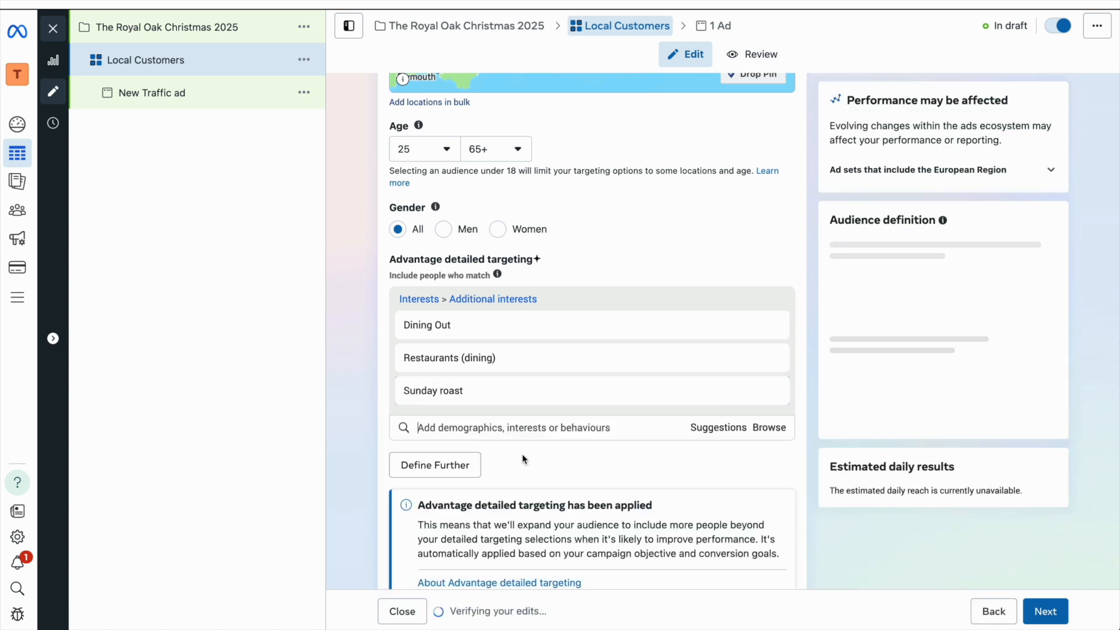
Look through the suggested targeting options and add the interest Foodie (food and drink)
{"action": "left_click", "coordinate": [720, 437]}
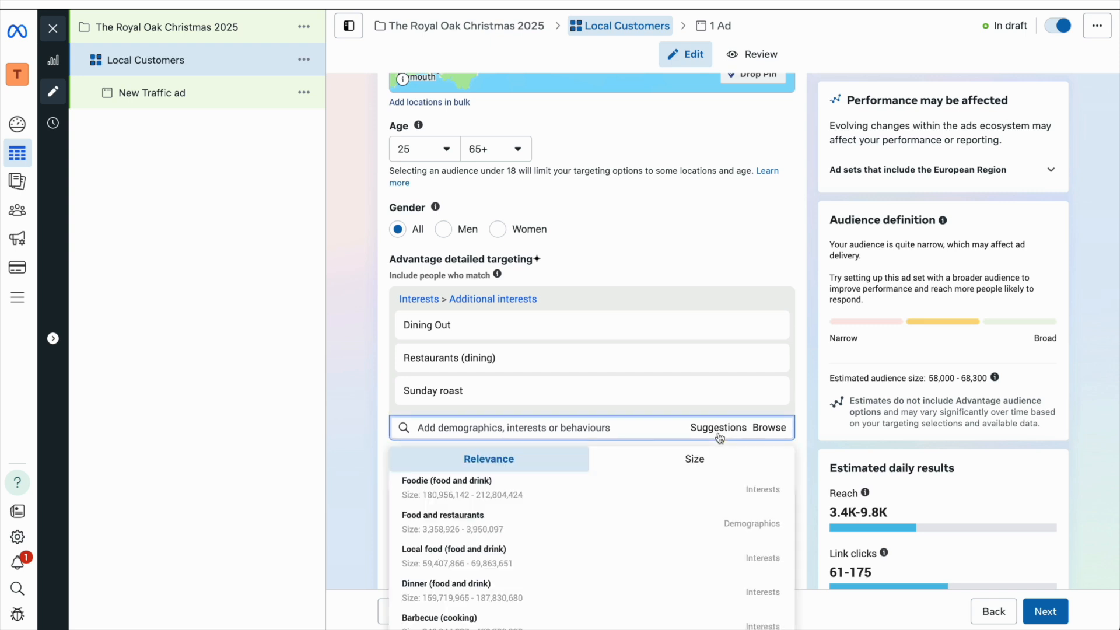
{"action": "scroll", "coordinate": [683, 419], "scroll_direction": "down", "scroll_amount": 2}
{"action": "mouse_move", "coordinate": [633, 440]}
{"action": "scroll", "coordinate": [633, 440], "scroll_direction": "down", "scroll_amount": 3}
{"action": "scroll", "coordinate": [633, 439], "scroll_direction": "down", "scroll_amount": 4}
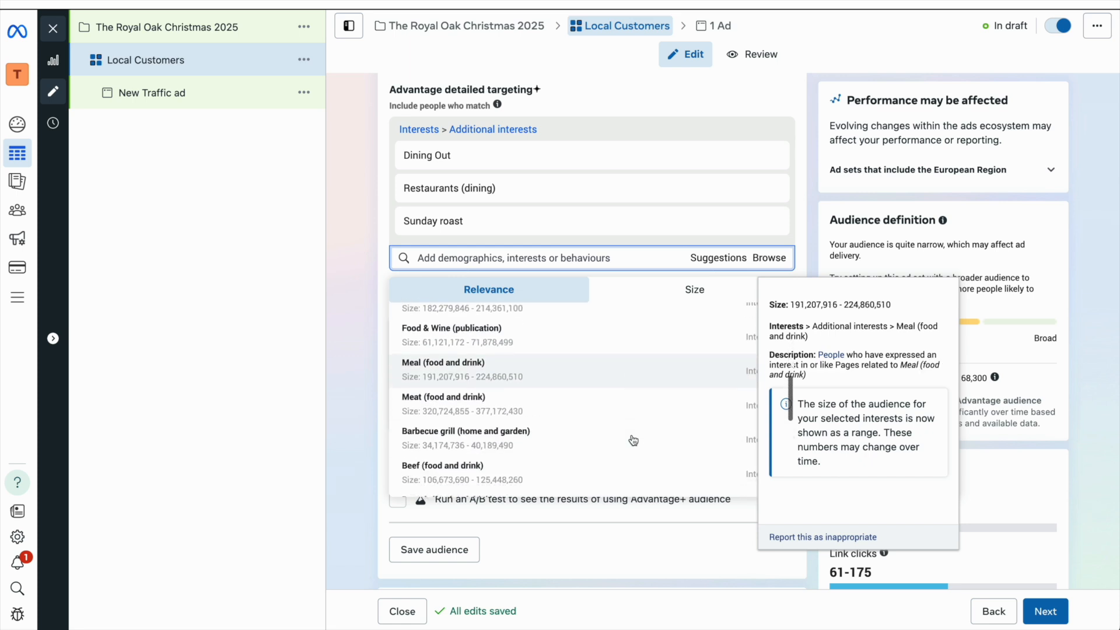
{"action": "scroll", "coordinate": [634, 439], "scroll_direction": "up", "scroll_amount": 3}
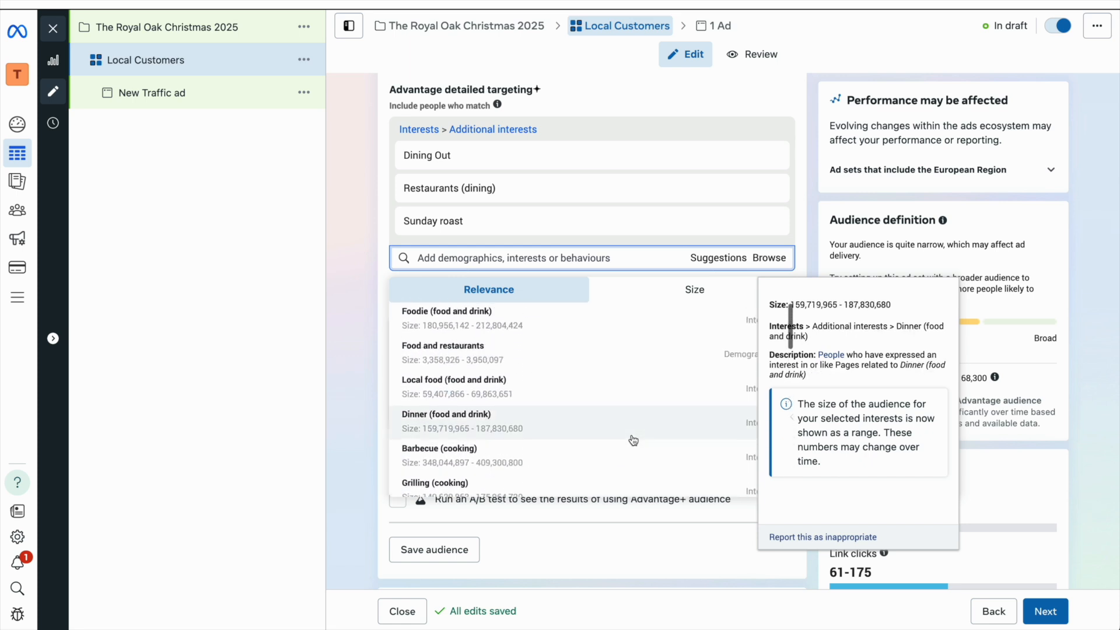
{"action": "left_click", "coordinate": [595, 329]}
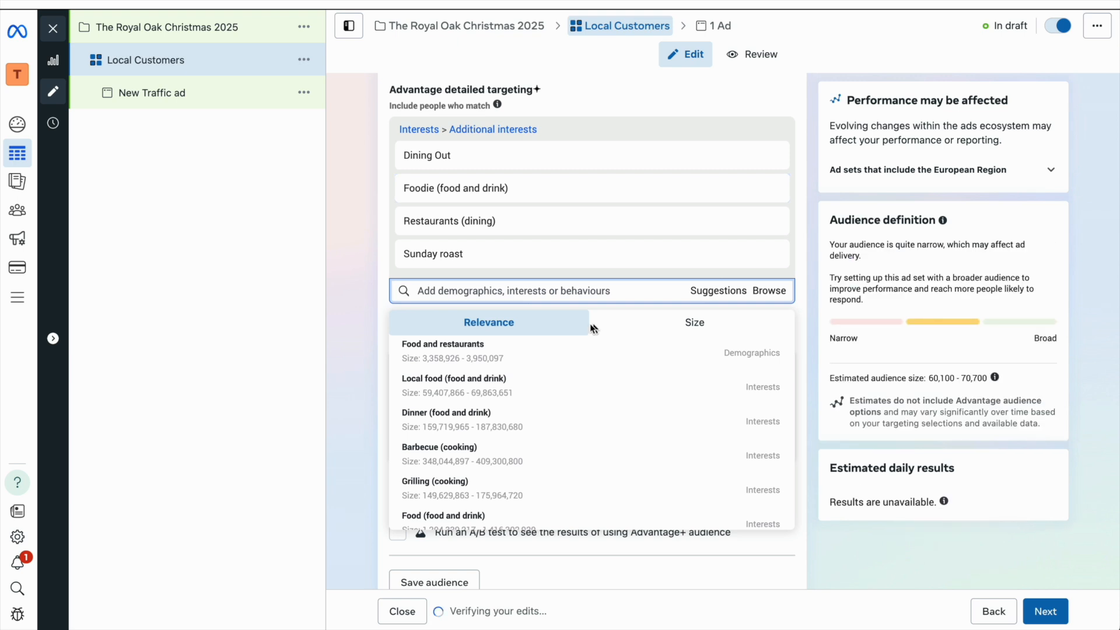
{"action": "left_click", "coordinate": [353, 310]}
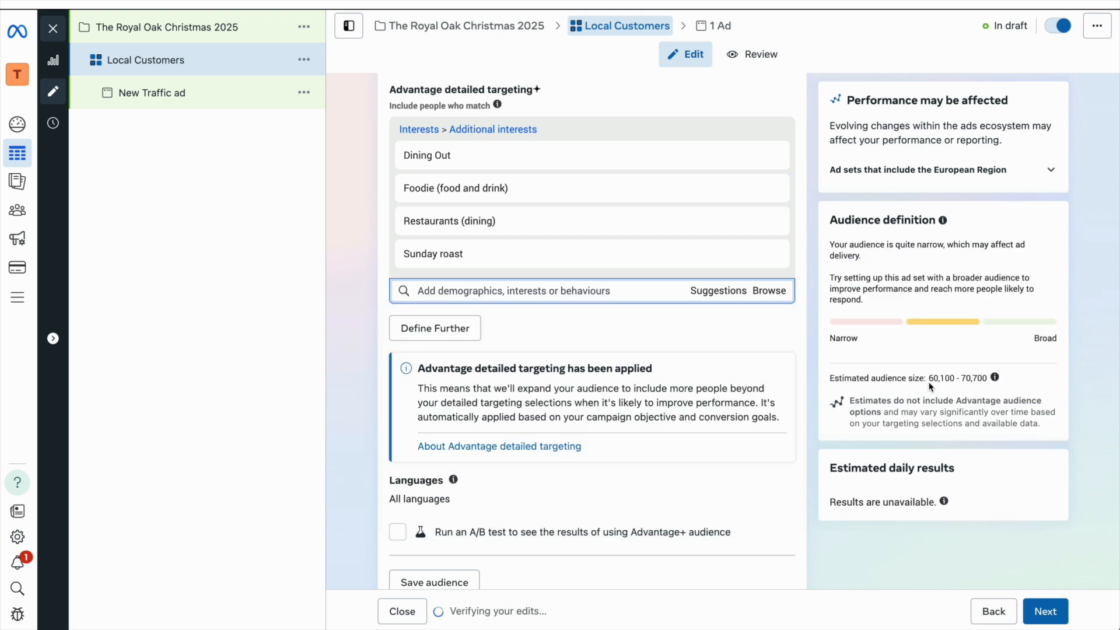
Add the suggested interests Local food (food and drink), Lunch (dining), Brunch (food and drink) and Meal (food and drink)
{"action": "left_click", "coordinate": [709, 292]}
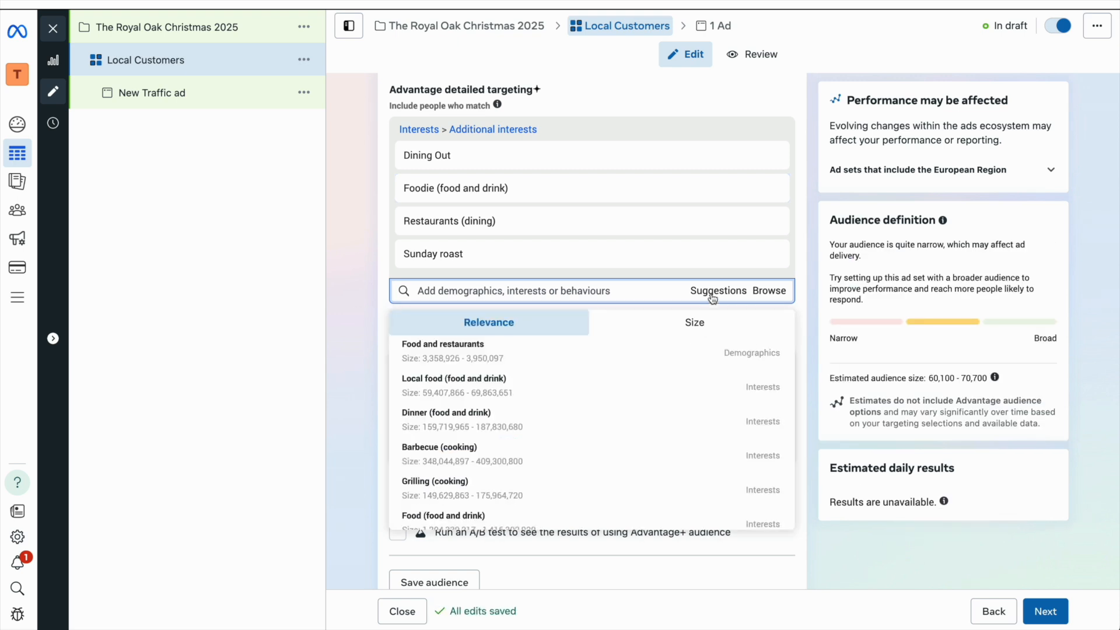
{"action": "left_click", "coordinate": [645, 389]}
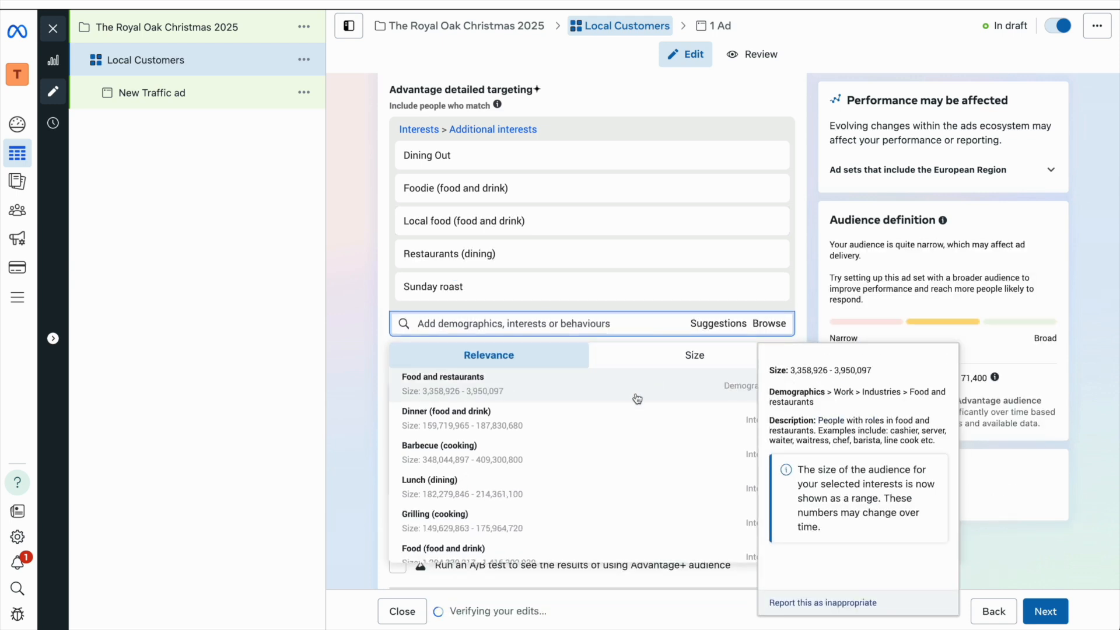
{"action": "left_click", "coordinate": [549, 484]}
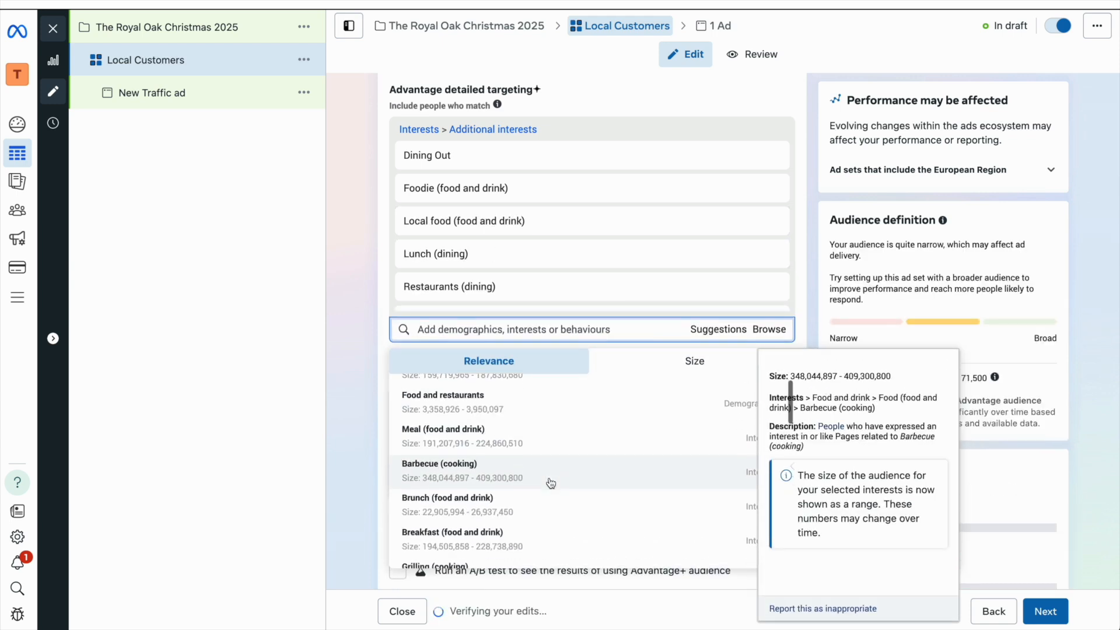
{"action": "left_click", "coordinate": [523, 505]}
{"action": "left_click", "coordinate": [521, 461]}
{"action": "scroll", "coordinate": [519, 465], "scroll_direction": "down", "scroll_amount": 3}
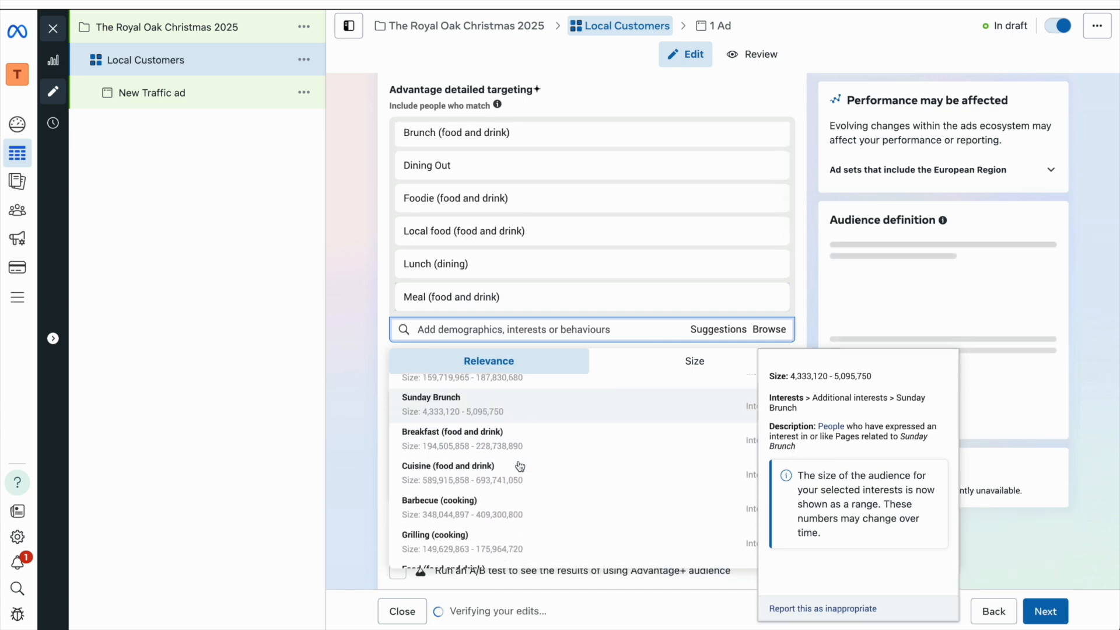
Search detailed targeting for "beer" and "gin", adding the interests Beer (alcoholic drinks) and Gin (spirit)
{"action": "left_click", "coordinate": [484, 330]}
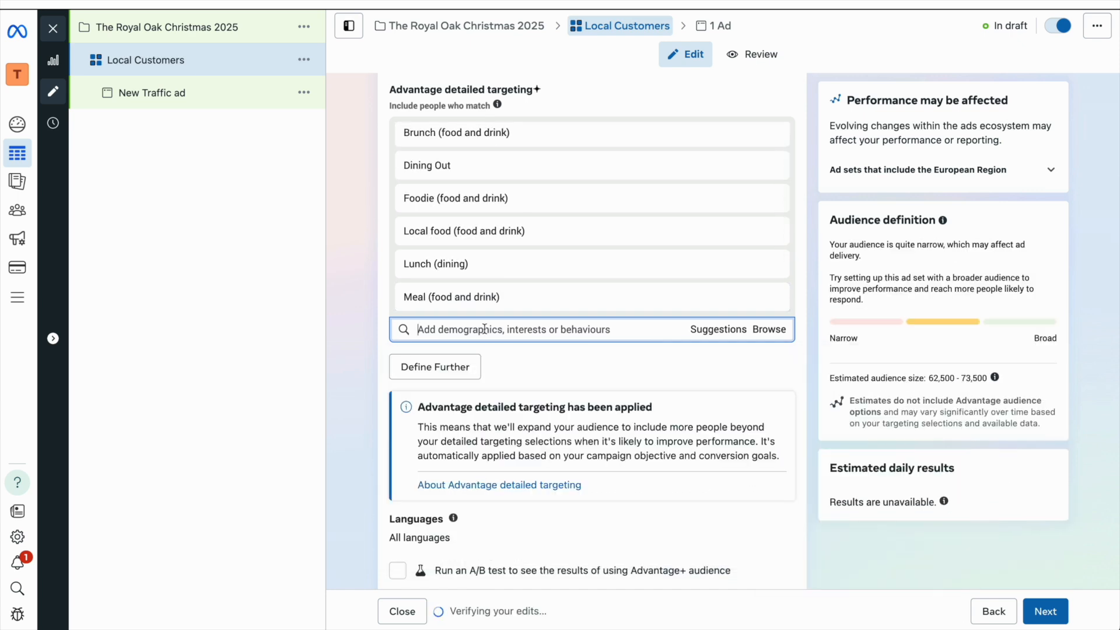
{"action": "type", "text": "beer"}
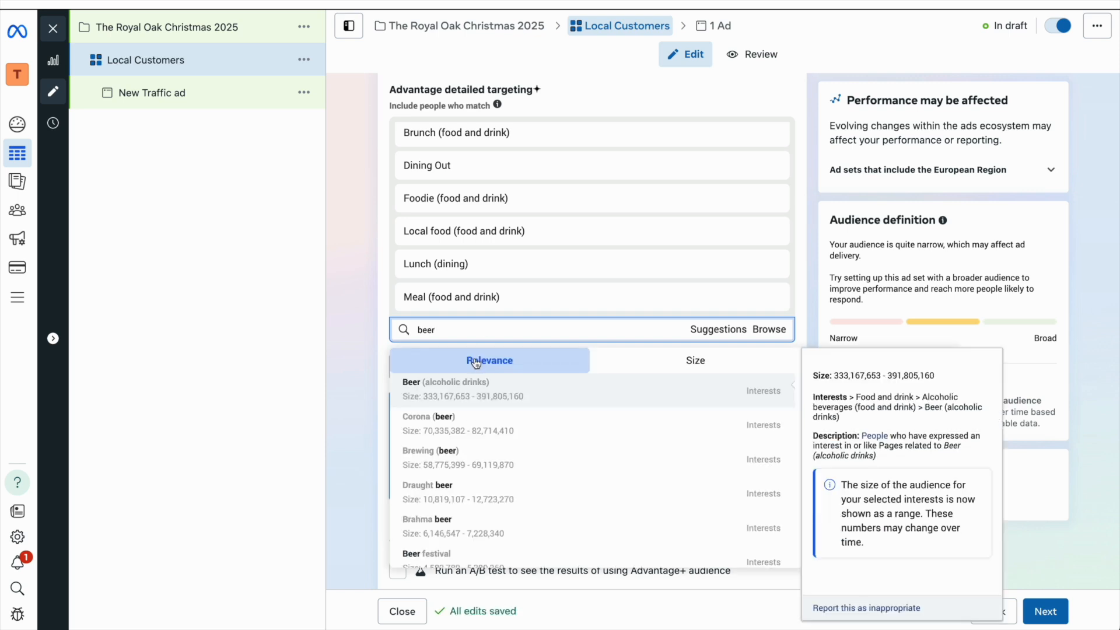
{"action": "left_click", "coordinate": [464, 400]}
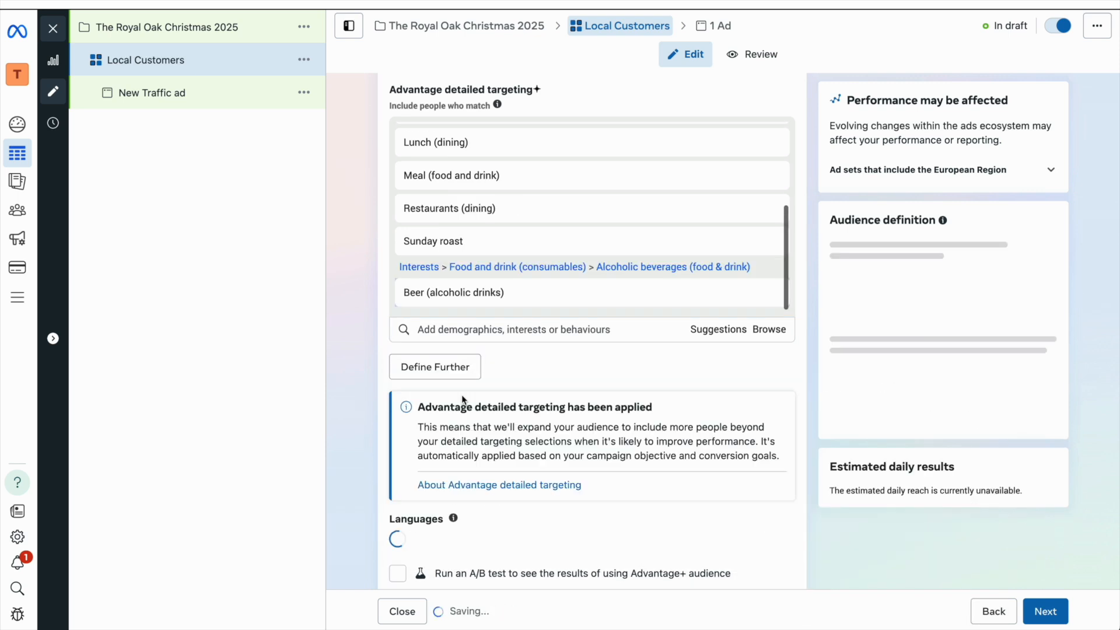
{"action": "type", "text": "gin"}
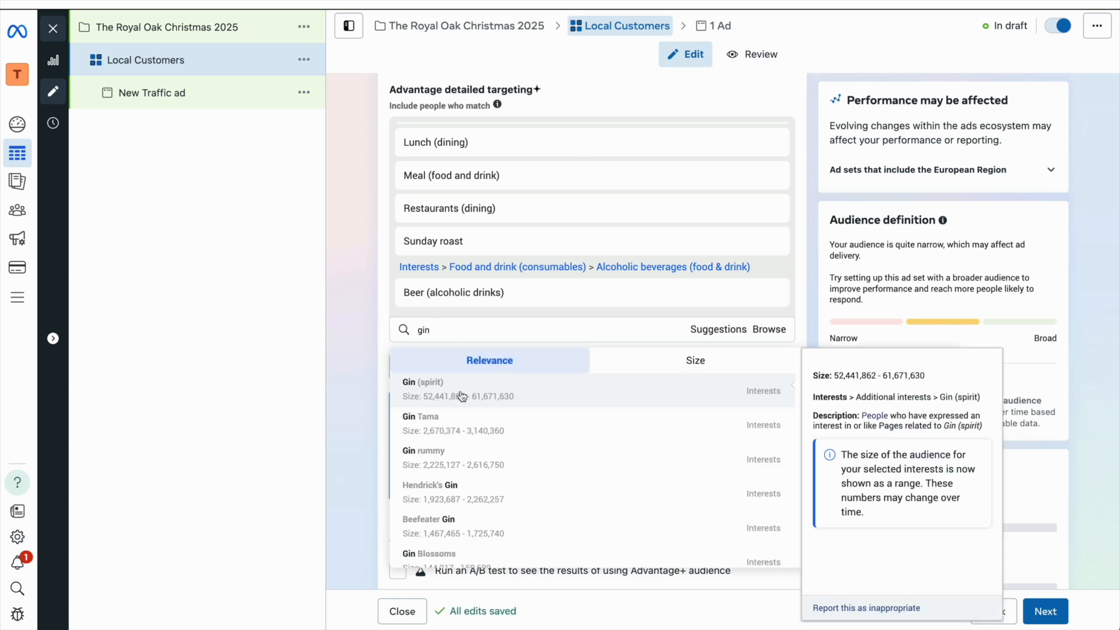
{"action": "left_click", "coordinate": [462, 390]}
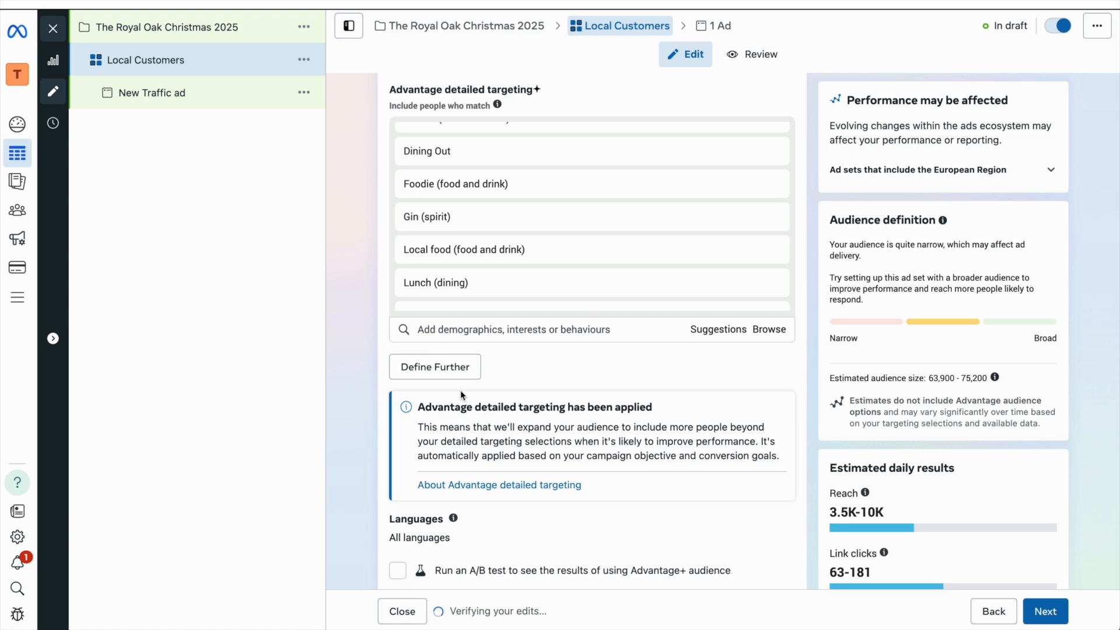
Review the audience settings and add the suggested interest Wine (alcoholic drinks) to the detailed targeting
{"action": "scroll", "coordinate": [460, 391], "scroll_direction": "up", "scroll_amount": 2}
{"action": "scroll", "coordinate": [519, 292], "scroll_direction": "up", "scroll_amount": 1}
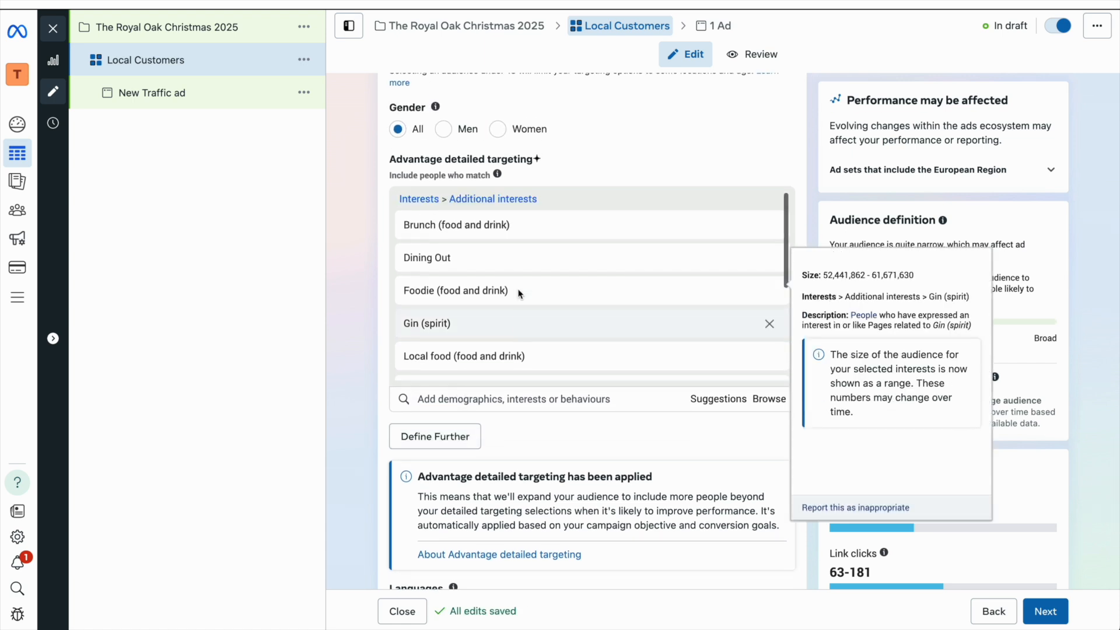
{"action": "scroll", "coordinate": [519, 292], "scroll_direction": "up", "scroll_amount": 4}
{"action": "scroll", "coordinate": [518, 289], "scroll_direction": "up", "scroll_amount": 1}
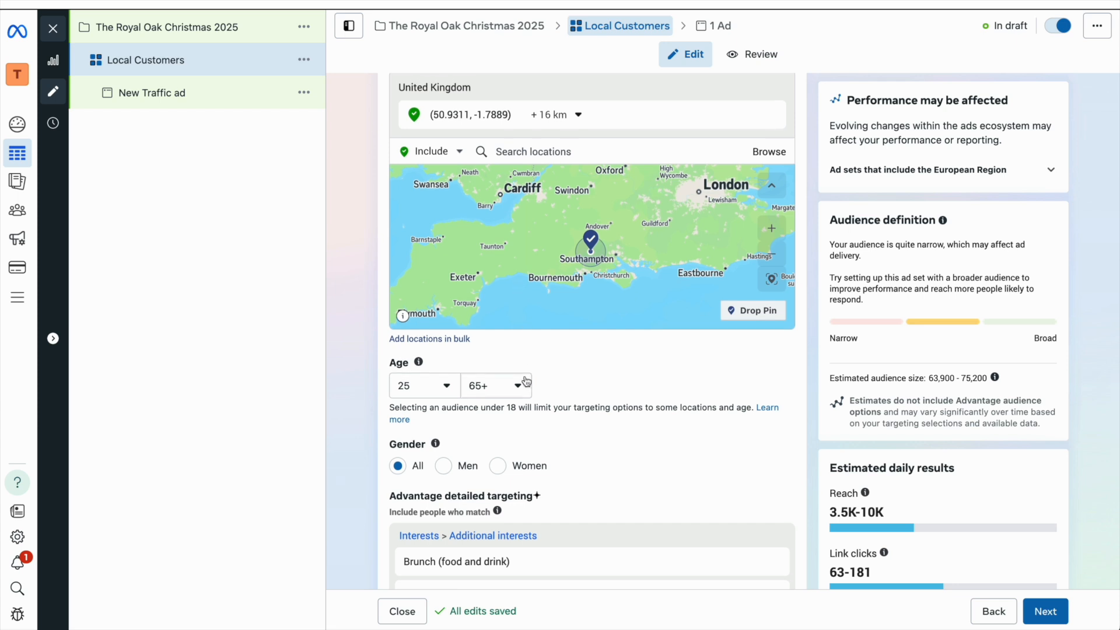
{"action": "scroll", "coordinate": [527, 382], "scroll_direction": "down", "scroll_amount": 6}
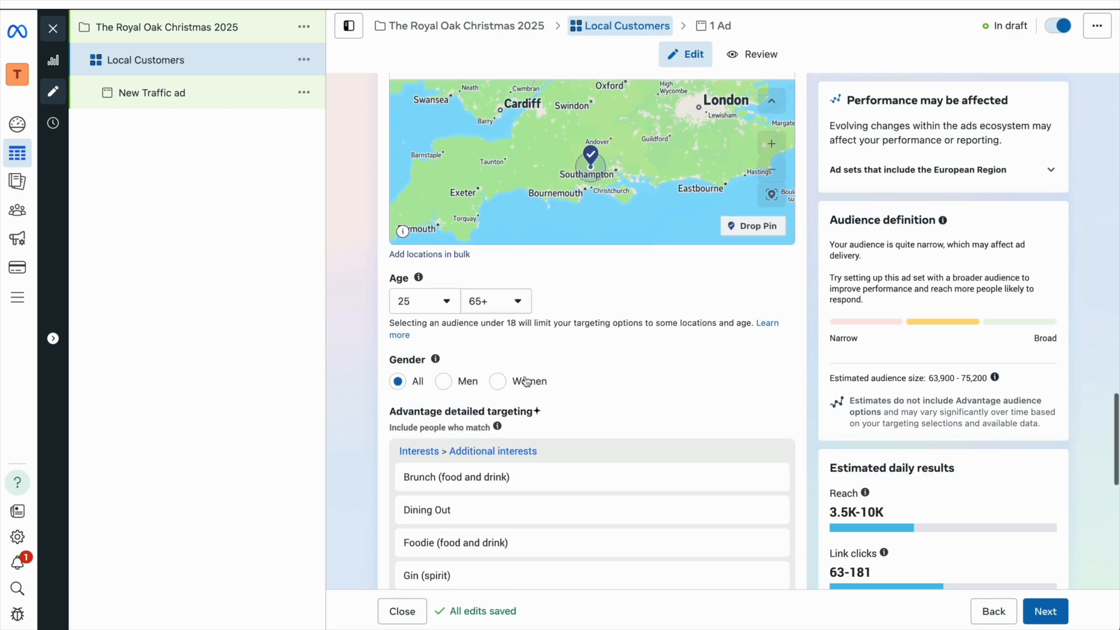
{"action": "scroll", "coordinate": [524, 376], "scroll_direction": "down", "scroll_amount": 2}
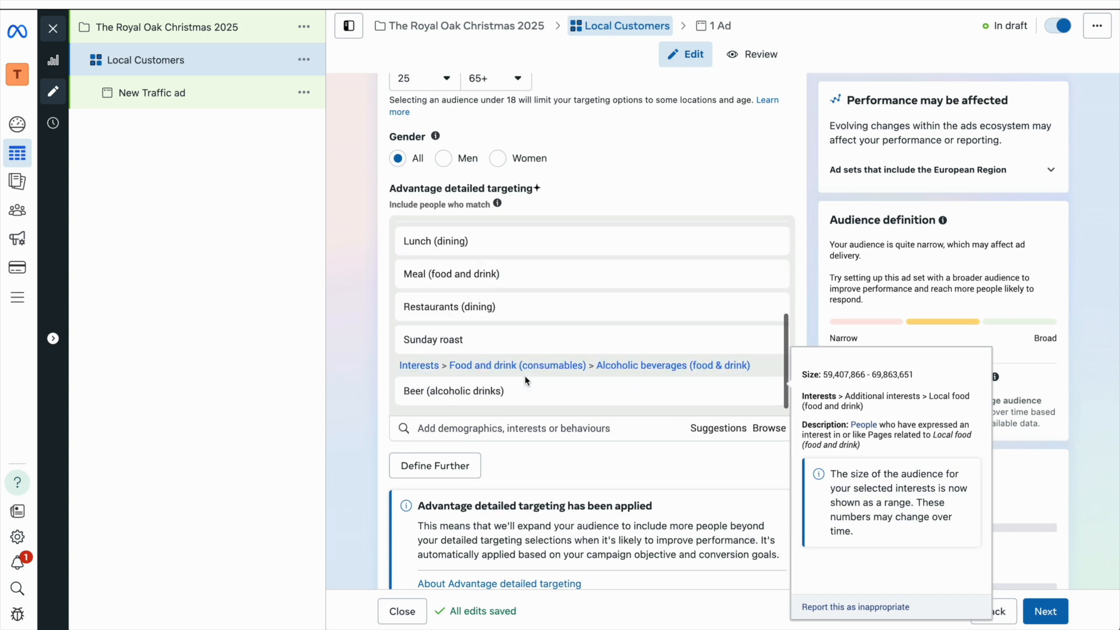
{"action": "left_click", "coordinate": [699, 431]}
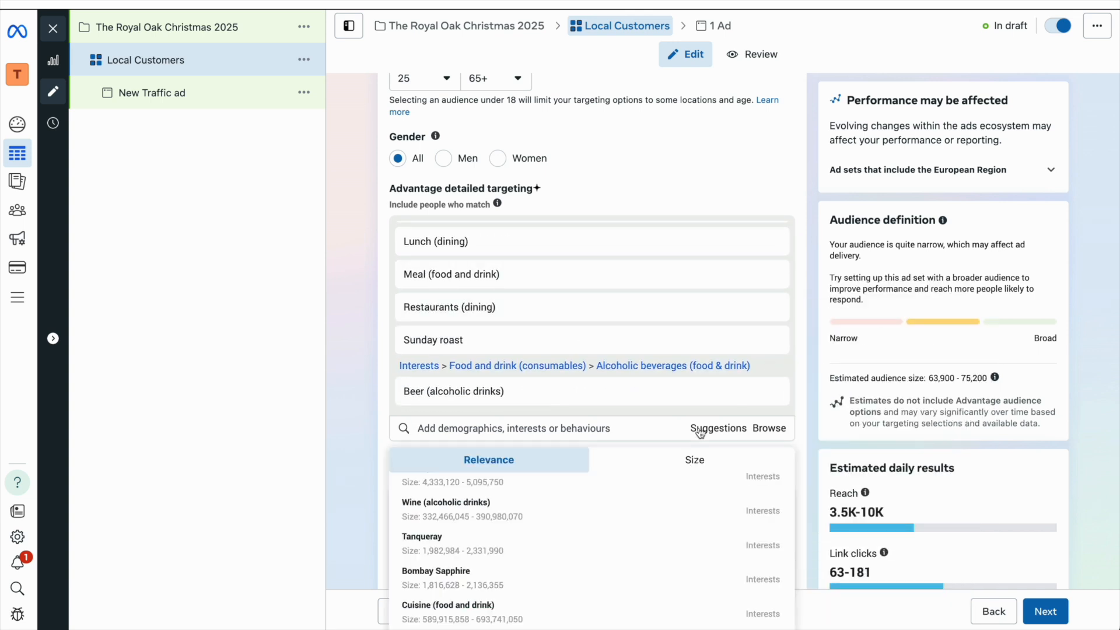
{"action": "left_click", "coordinate": [619, 502]}
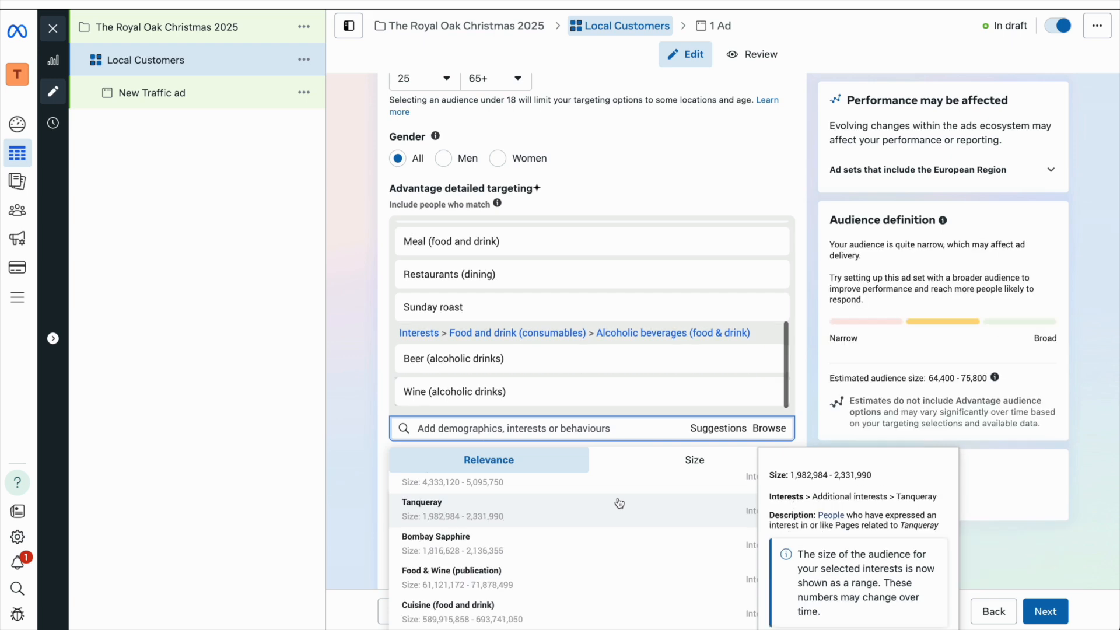
Add the suggested interests Tanqueray, Hendrick's Gin, Bombay Sapphire and Red wine to the detailed targeting
{"action": "left_click", "coordinate": [581, 516]}
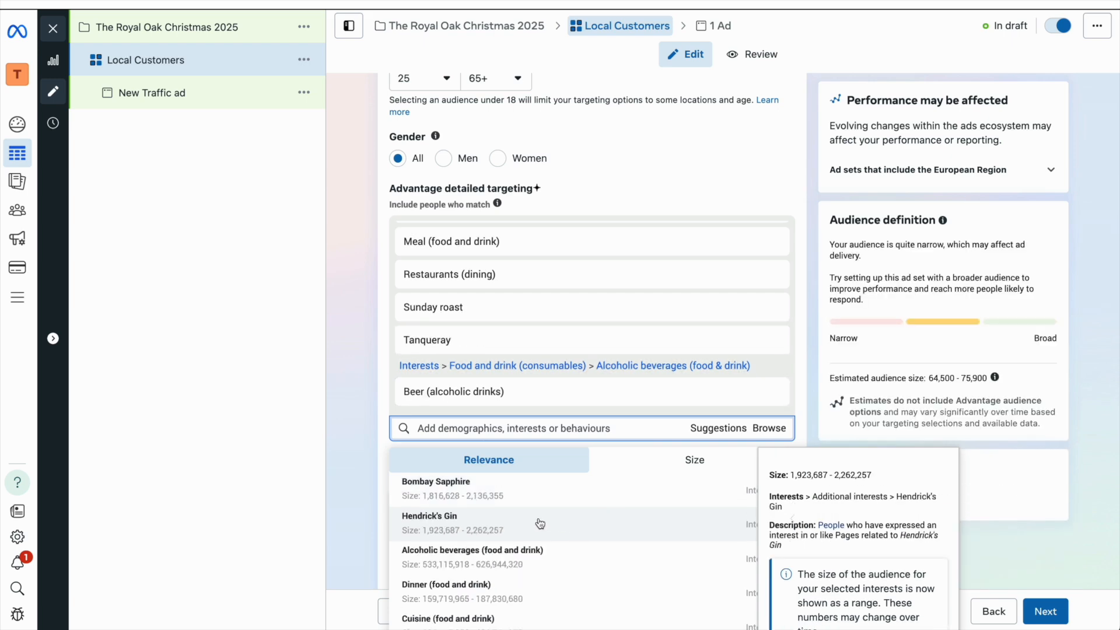
{"action": "left_click", "coordinate": [537, 522]}
{"action": "left_click", "coordinate": [529, 496]}
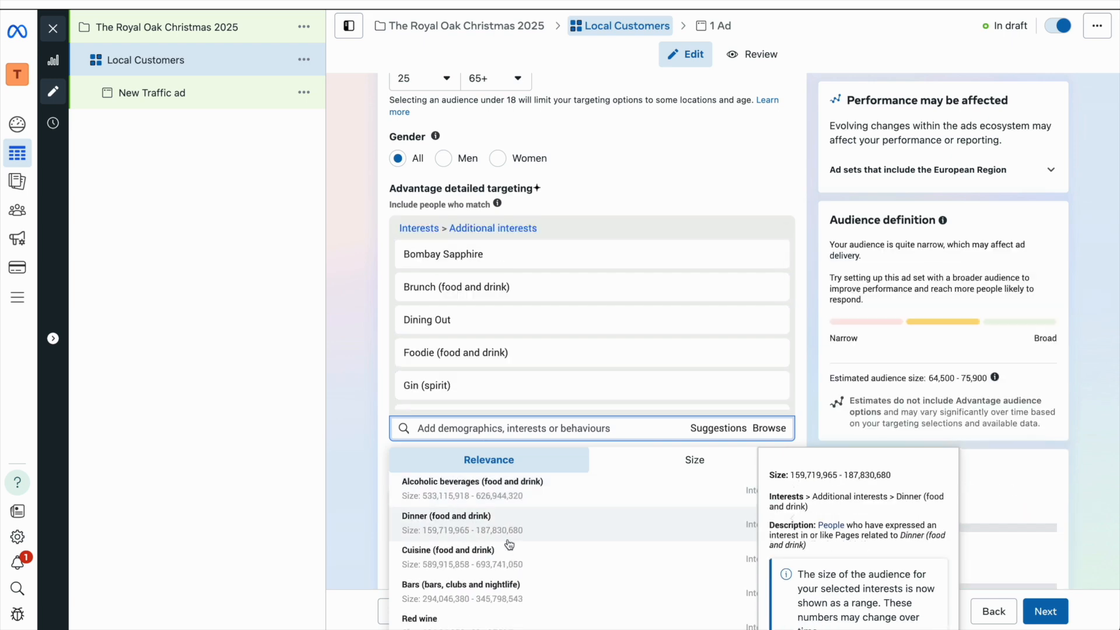
{"action": "left_click", "coordinate": [459, 623]}
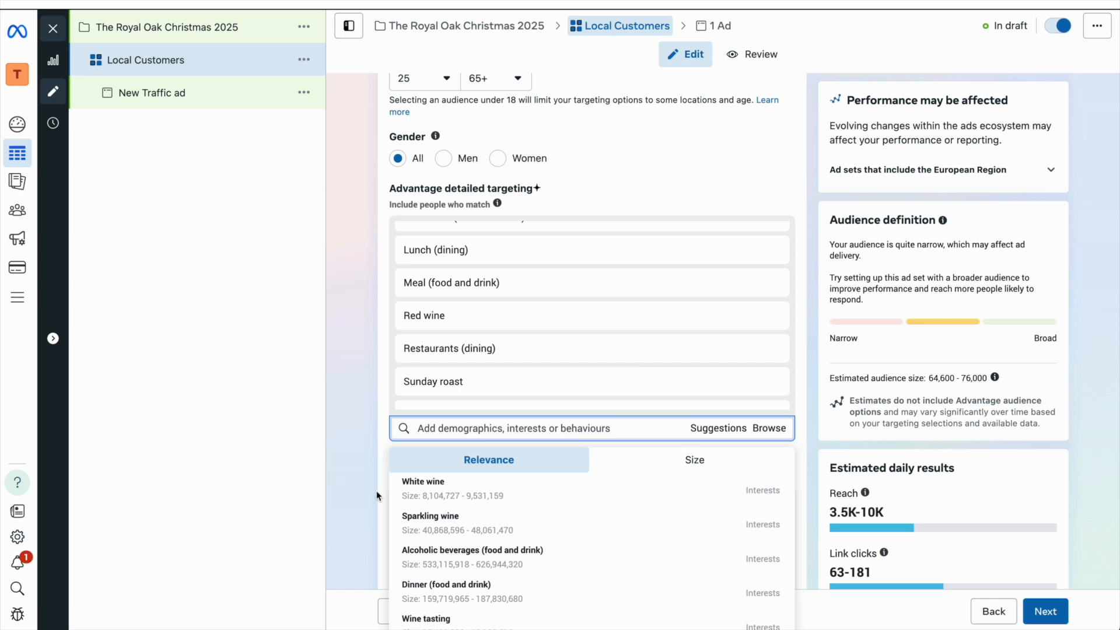
Add the suggested interests Food (food and drink), Nightclubs (bars, clubs & nightlife) and Nightlife, and close the suggestions
{"action": "scroll", "coordinate": [473, 519], "scroll_direction": "down", "scroll_amount": 3}
{"action": "scroll", "coordinate": [473, 519], "scroll_direction": "down", "scroll_amount": 2}
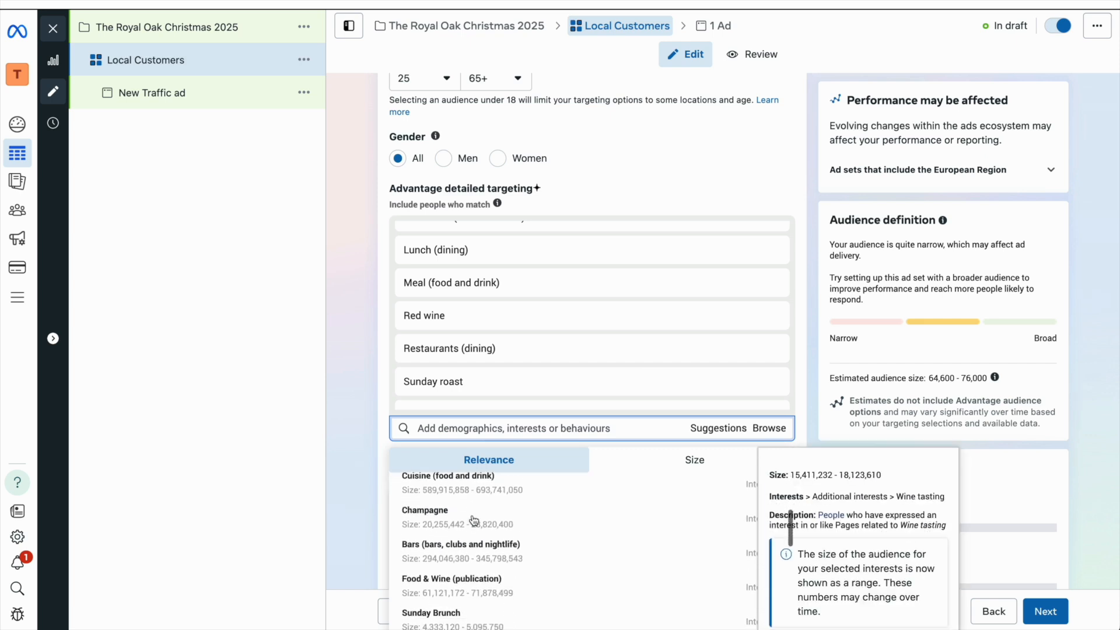
{"action": "scroll", "coordinate": [473, 519], "scroll_direction": "down", "scroll_amount": 3}
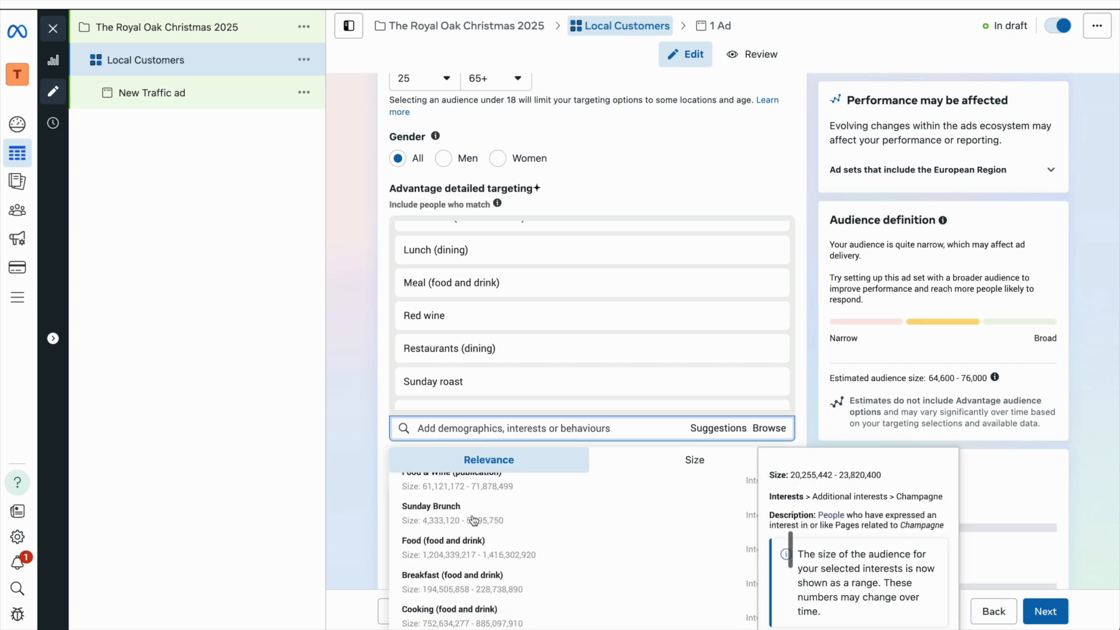
{"action": "left_click", "coordinate": [460, 539]}
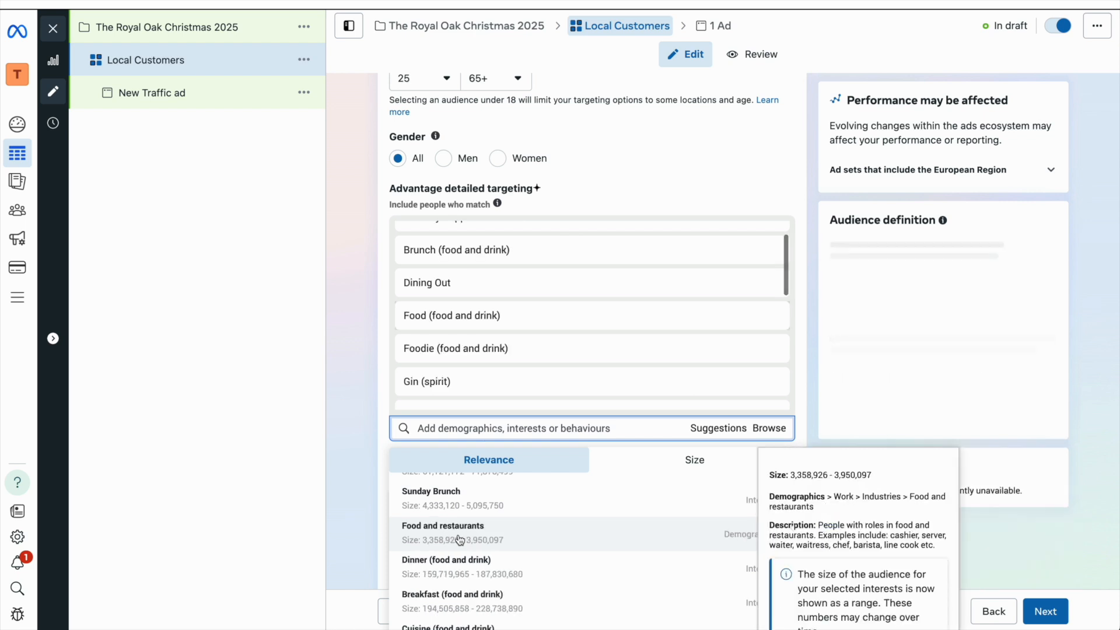
{"action": "scroll", "coordinate": [453, 571], "scroll_direction": "down", "scroll_amount": 5}
{"action": "scroll", "coordinate": [467, 554], "scroll_direction": "up", "scroll_amount": 2}
{"action": "left_click", "coordinate": [472, 546]}
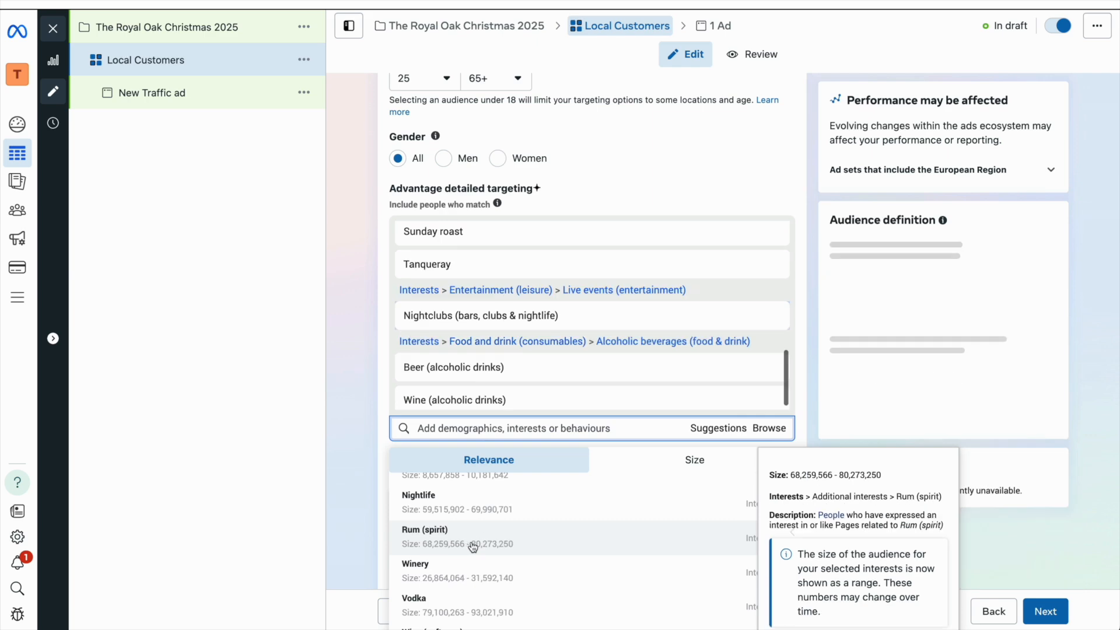
{"action": "left_click", "coordinate": [475, 510]}
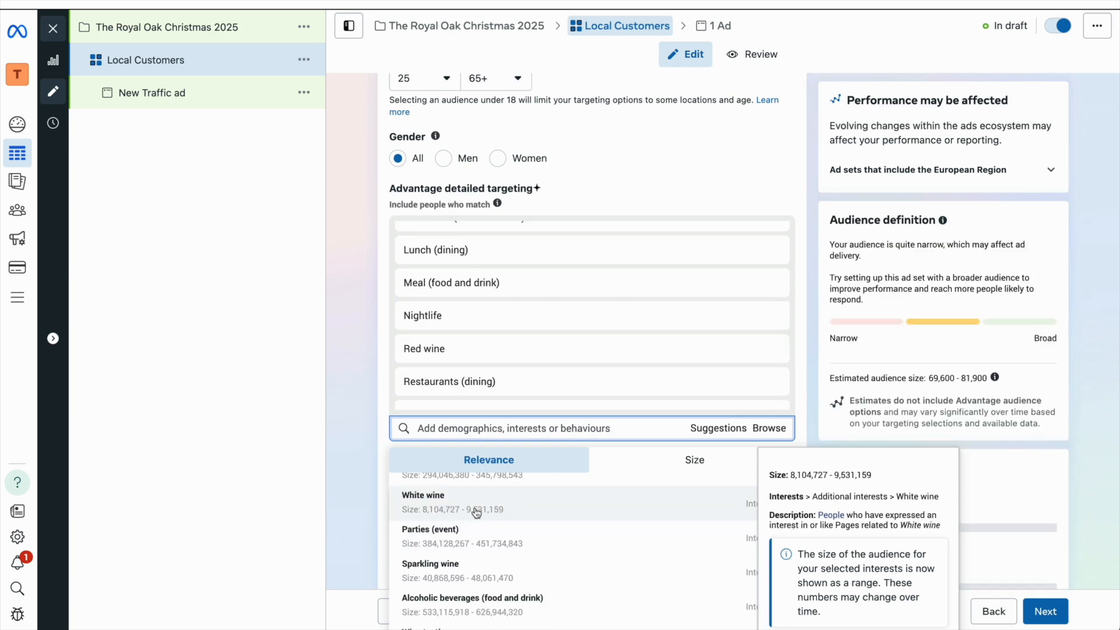
{"action": "scroll", "coordinate": [612, 318], "scroll_direction": "up", "scroll_amount": 1}
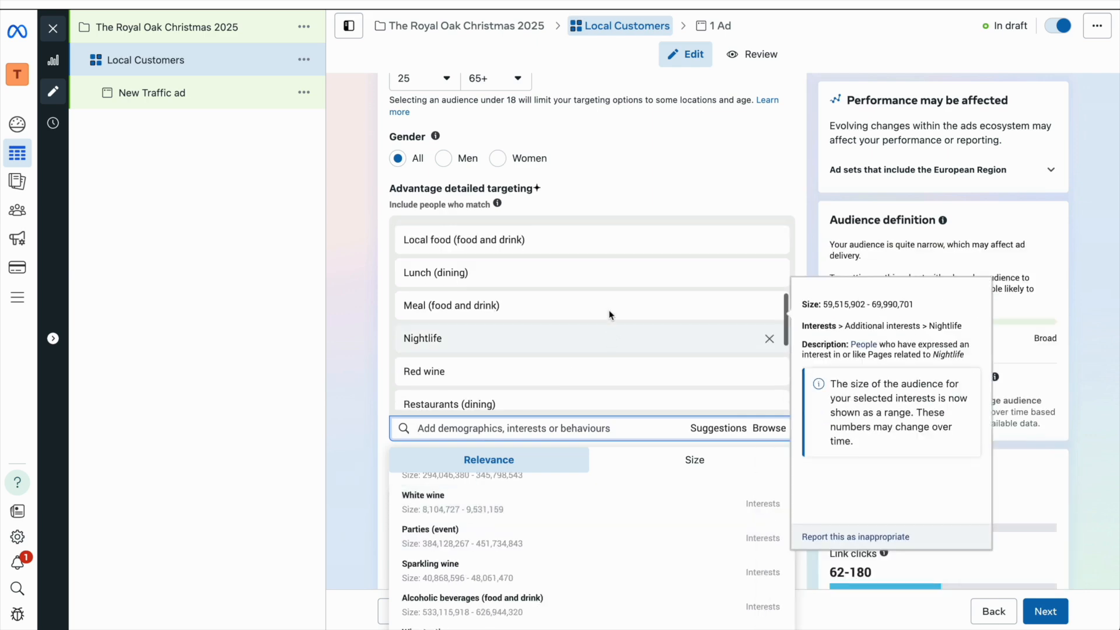
{"action": "left_click", "coordinate": [940, 272]}
Set the radius around the pinned United Kingdom location to 25 km
{"action": "scroll", "coordinate": [940, 271], "scroll_direction": "up", "scroll_amount": 6}
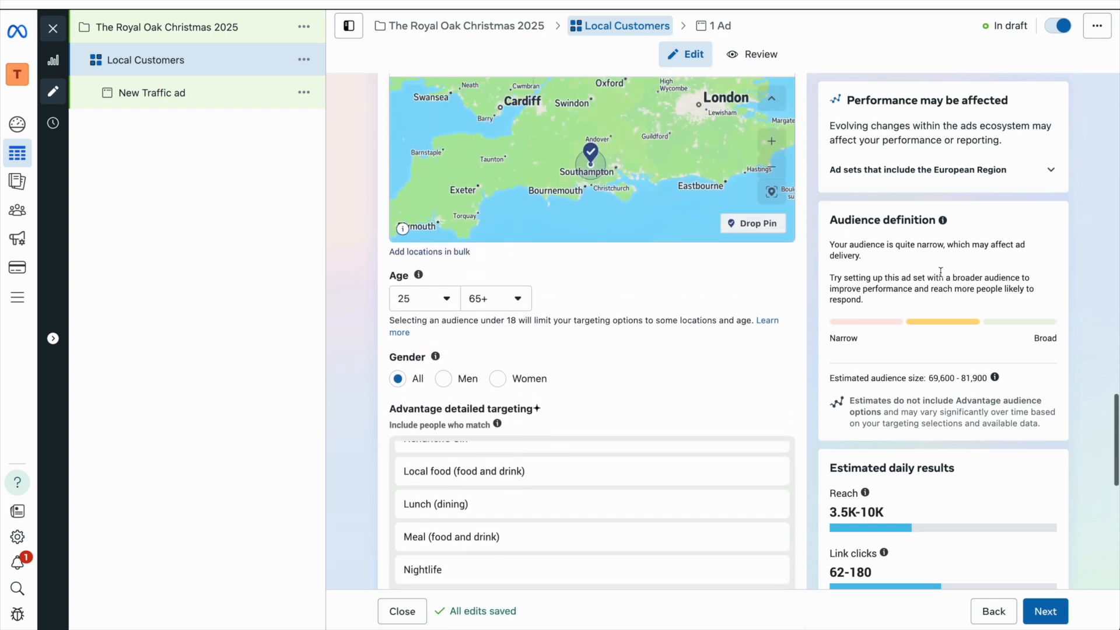
{"action": "scroll", "coordinate": [624, 230], "scroll_direction": "up", "scroll_amount": 5}
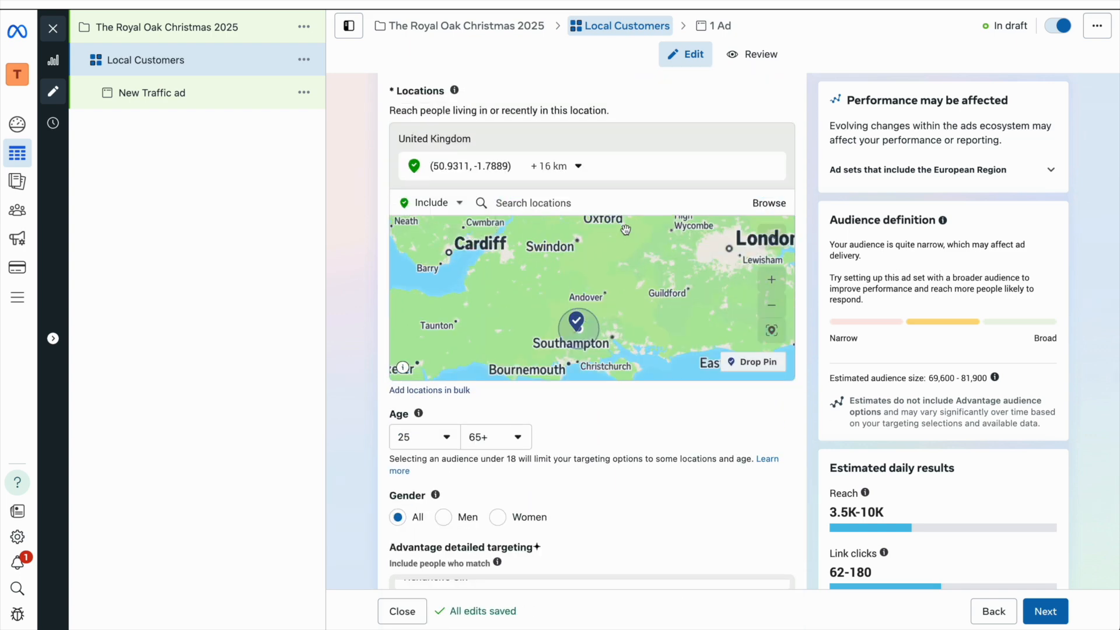
{"action": "left_click", "coordinate": [555, 166]}
{"action": "double_click", "coordinate": [604, 212]}
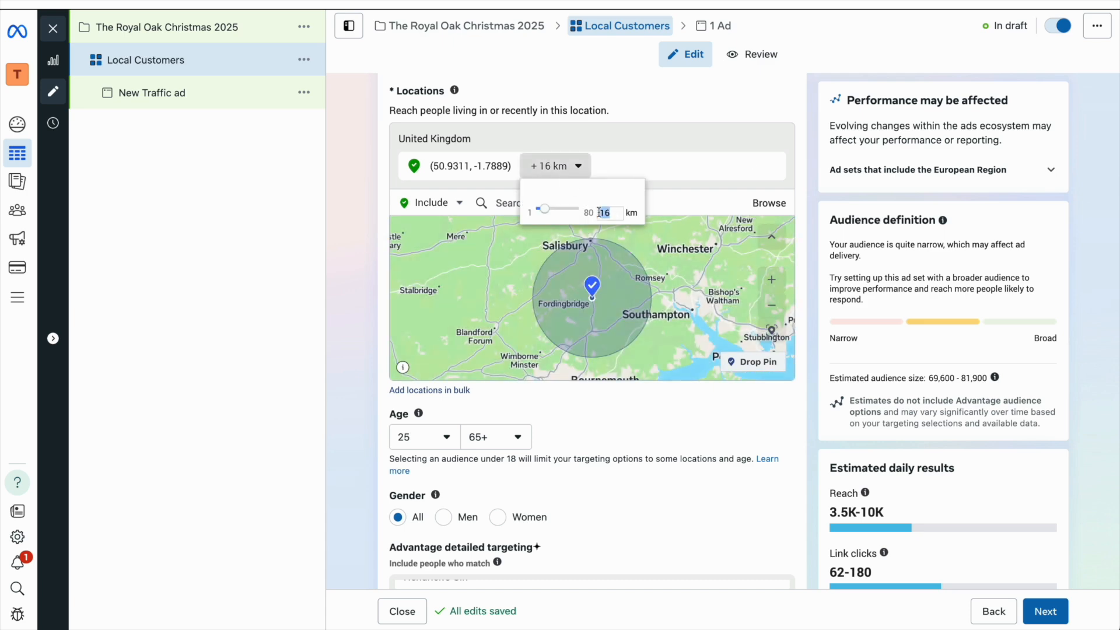
{"action": "type", "text": "25"}
{"action": "key", "text": "Return"}
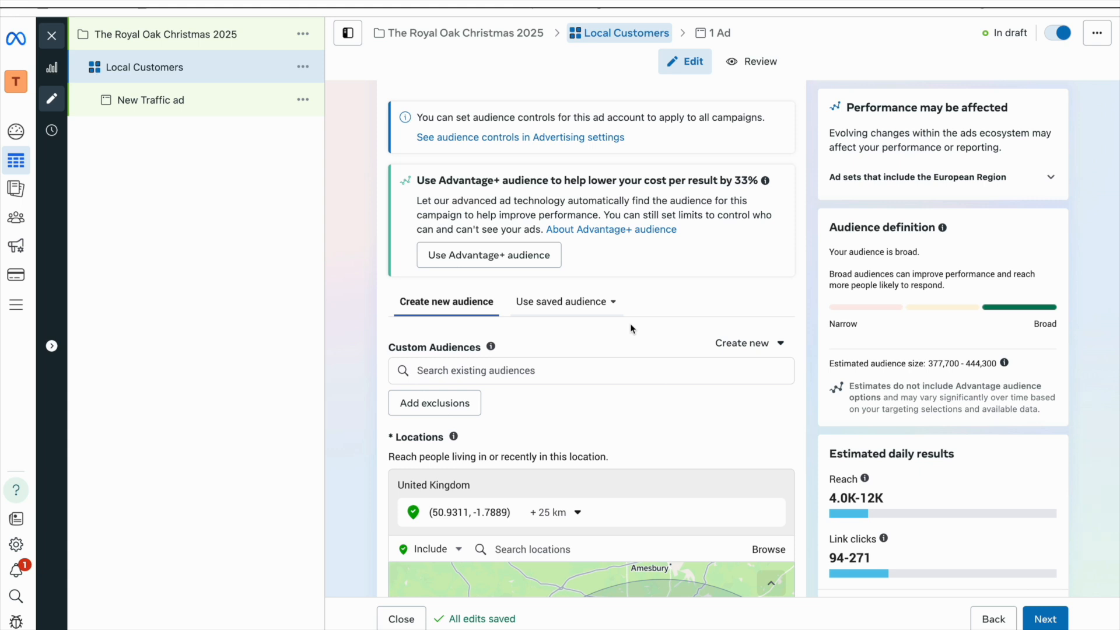
Start a new custom audience for the ad set with Instagram account as its source type
{"action": "left_click", "coordinate": [734, 348]}
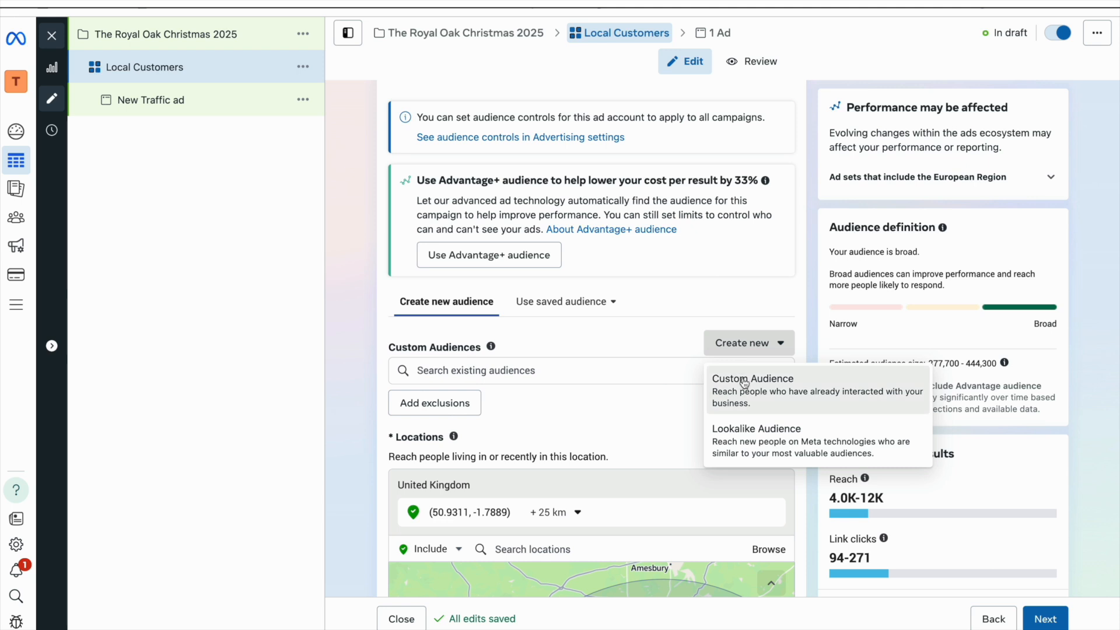
{"action": "left_click", "coordinate": [753, 401]}
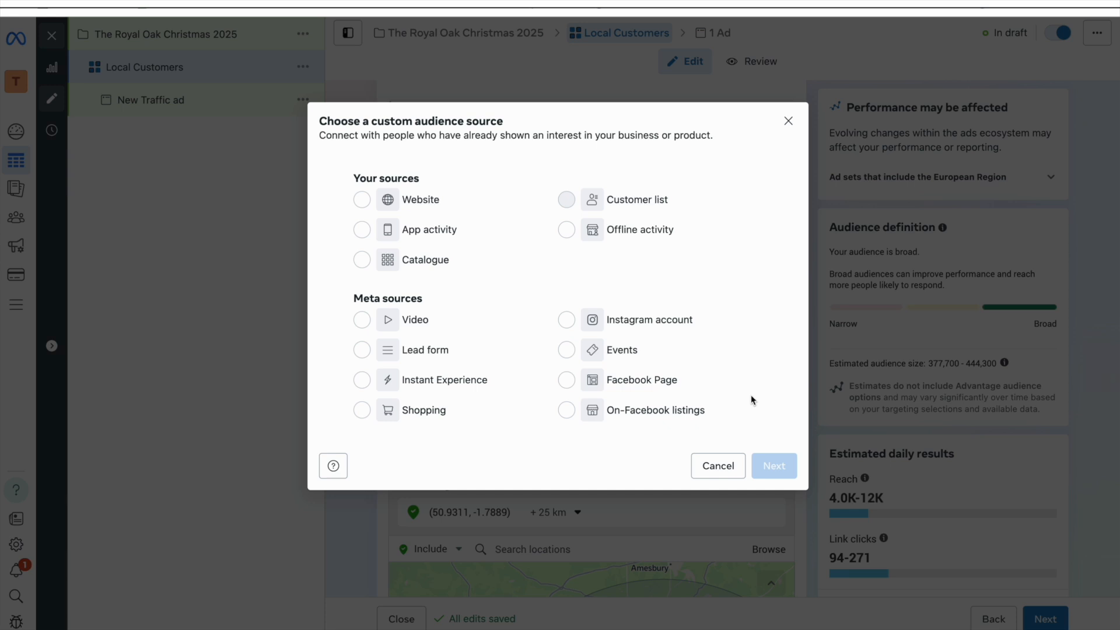
{"action": "left_click", "coordinate": [595, 329]}
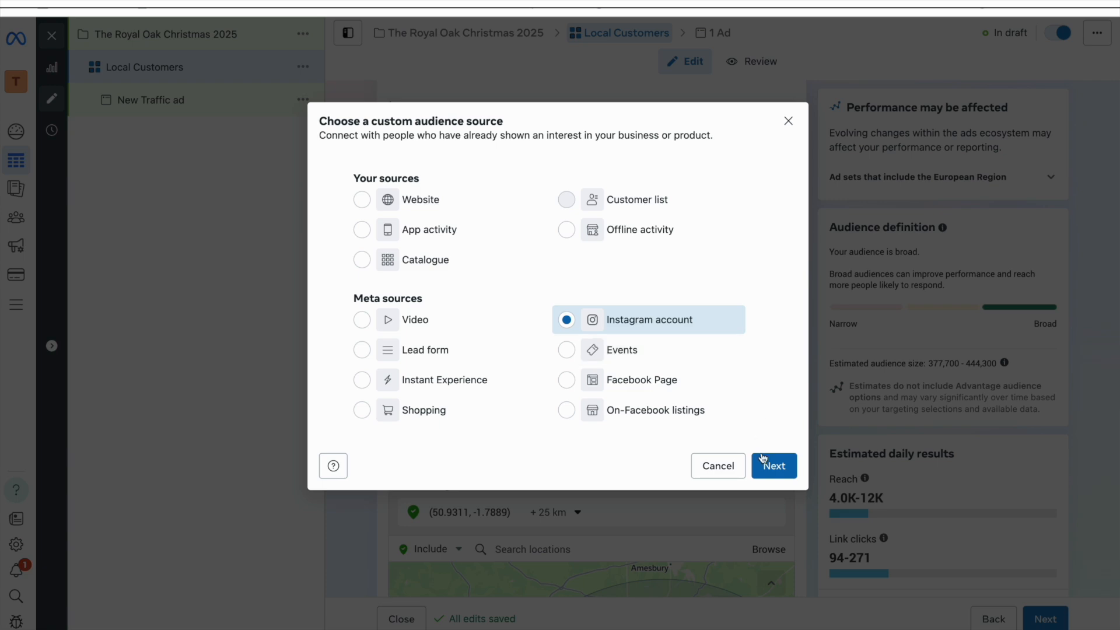
{"action": "left_click", "coordinate": [767, 470]}
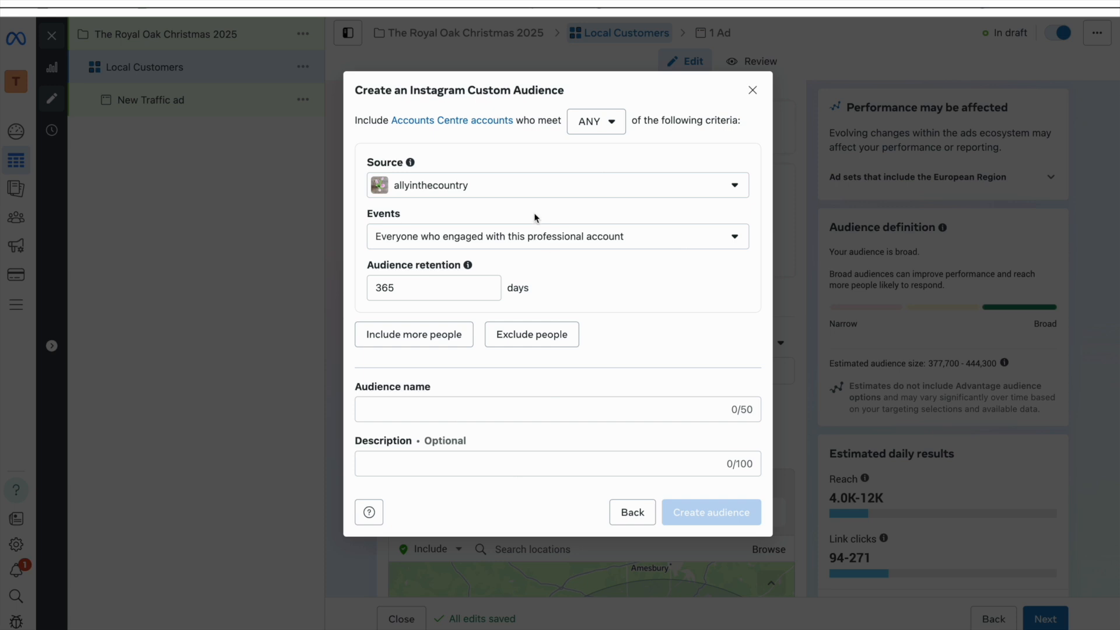
Select royaloakwilts as the source account and create the custom audience with the name The Royal Oak IG
{"action": "left_click", "coordinate": [520, 187]}
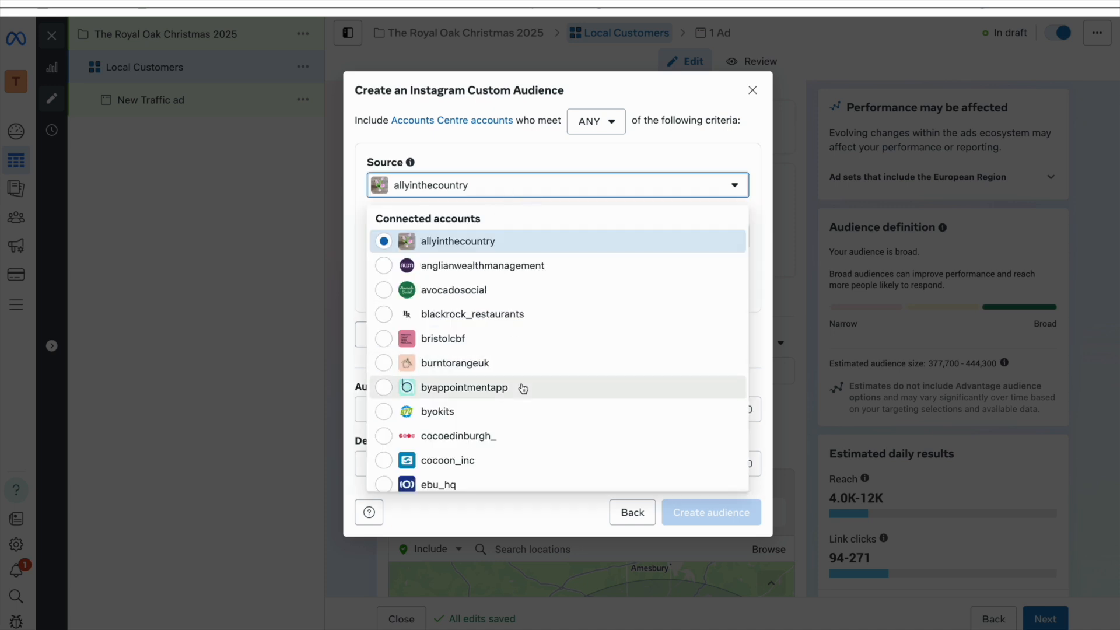
{"action": "scroll", "coordinate": [523, 388], "scroll_direction": "down", "scroll_amount": 15}
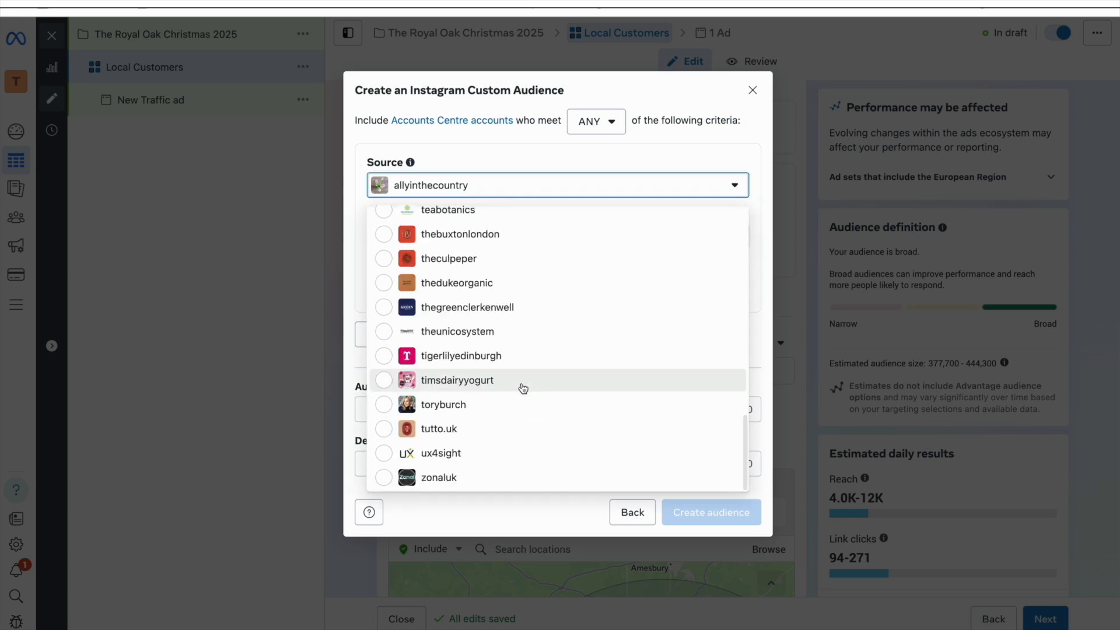
{"action": "scroll", "coordinate": [523, 388], "scroll_direction": "up", "scroll_amount": 2}
{"action": "scroll", "coordinate": [521, 389], "scroll_direction": "up", "scroll_amount": 3}
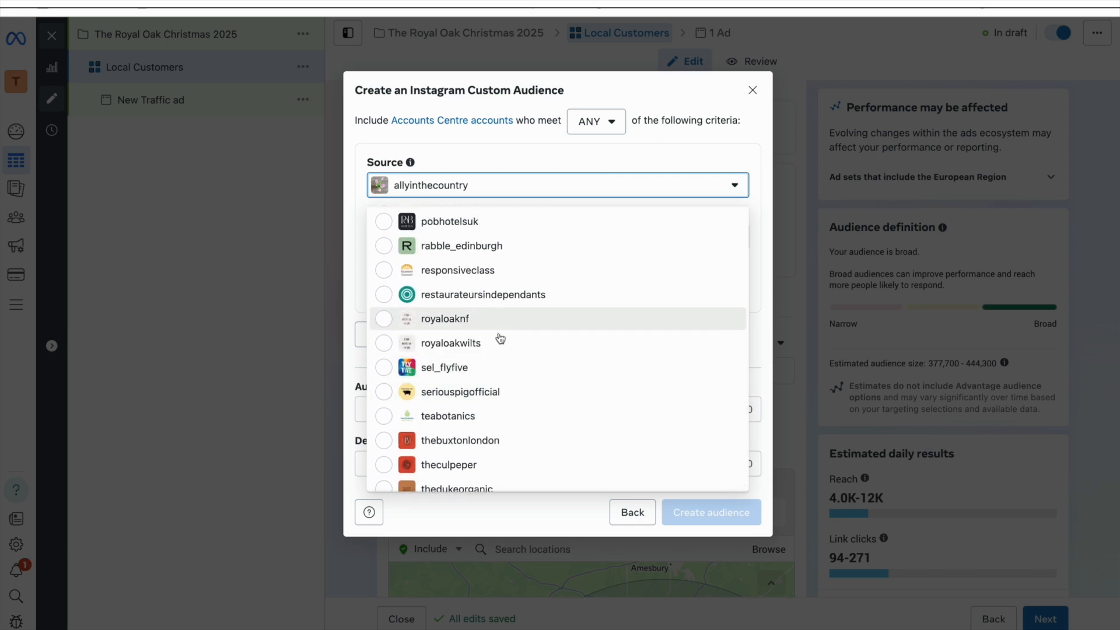
{"action": "left_click", "coordinate": [501, 342]}
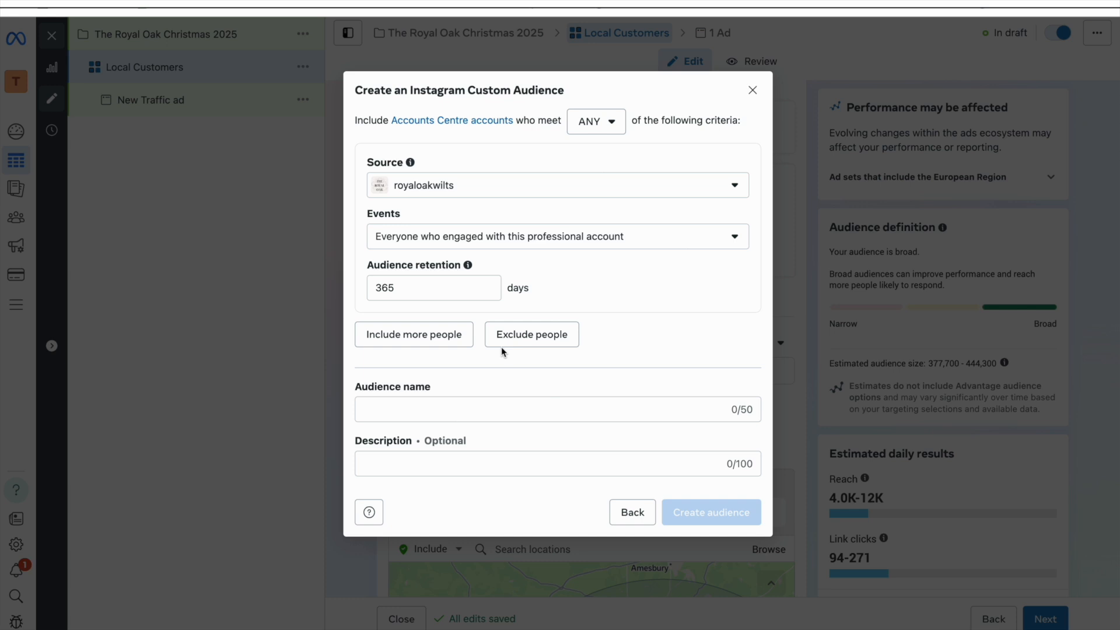
{"action": "left_click", "coordinate": [435, 409]}
{"action": "type", "text": "The "}
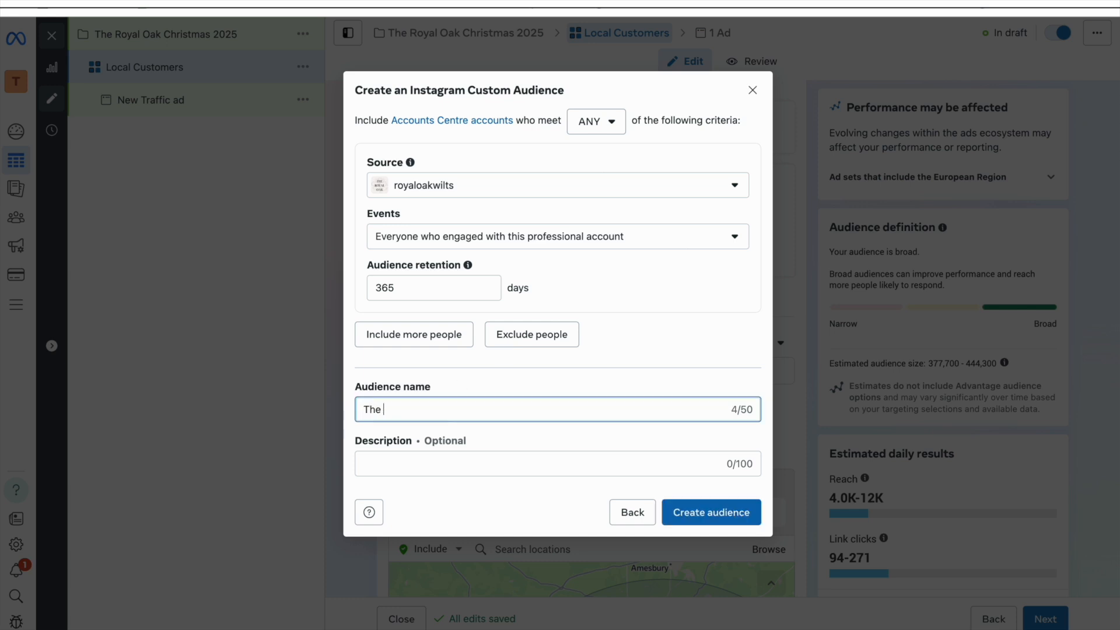
{"action": "type", "text": "Royal Oak IG"}
{"action": "left_click", "coordinate": [688, 513]}
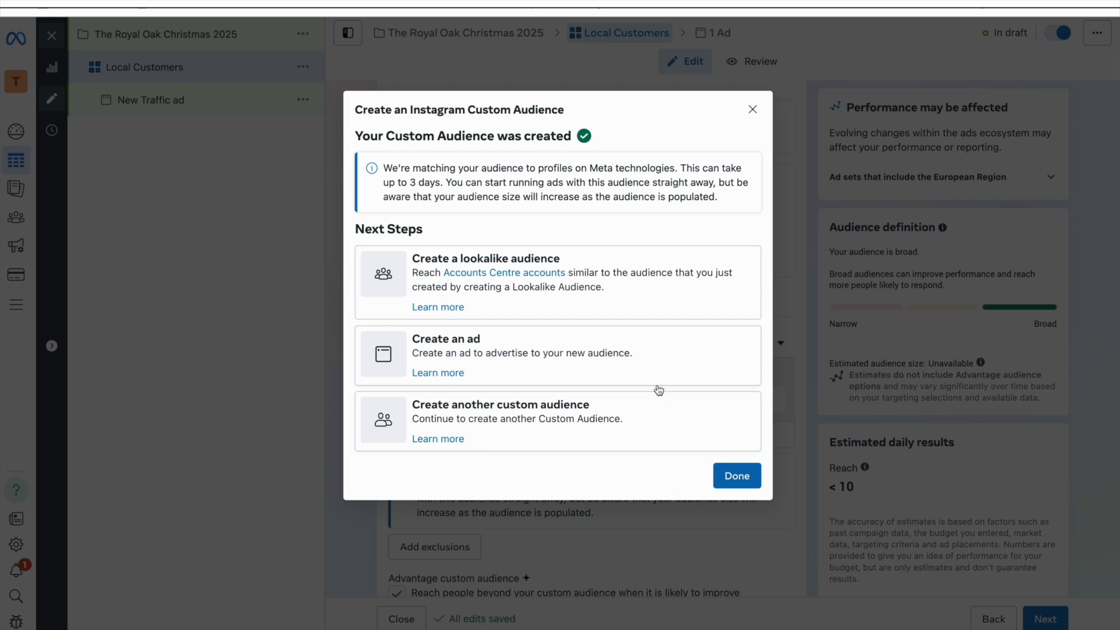
Create one 1% lookalike audience for the United Kingdom from the source The Royal Oak IG
{"action": "left_click", "coordinate": [634, 315]}
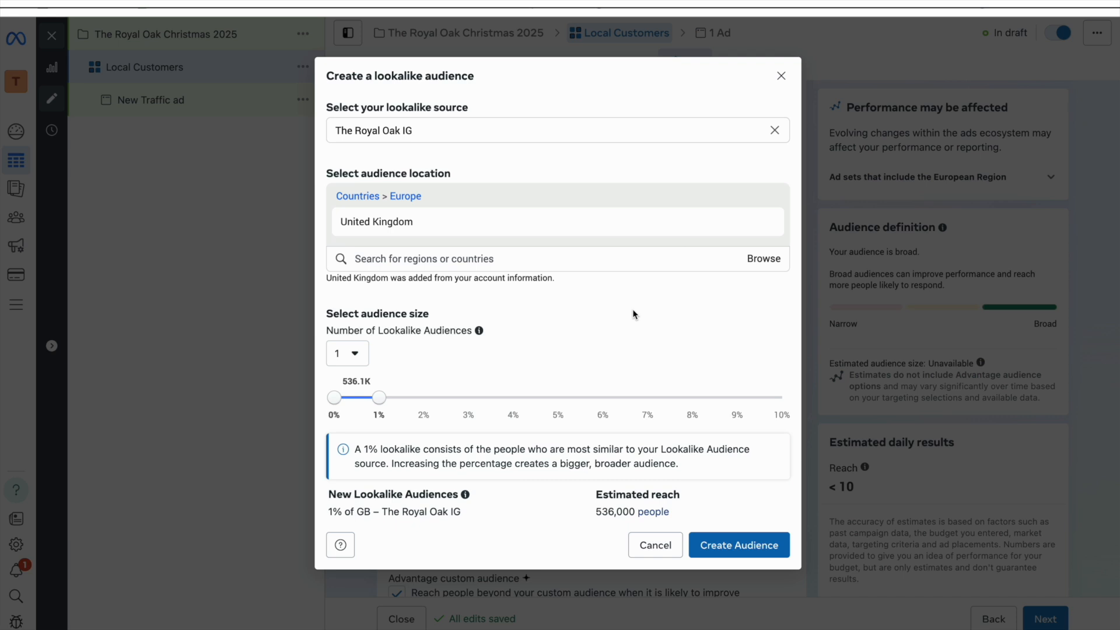
{"action": "mouse_move", "coordinate": [381, 226]}
{"action": "left_click", "coordinate": [723, 544]}
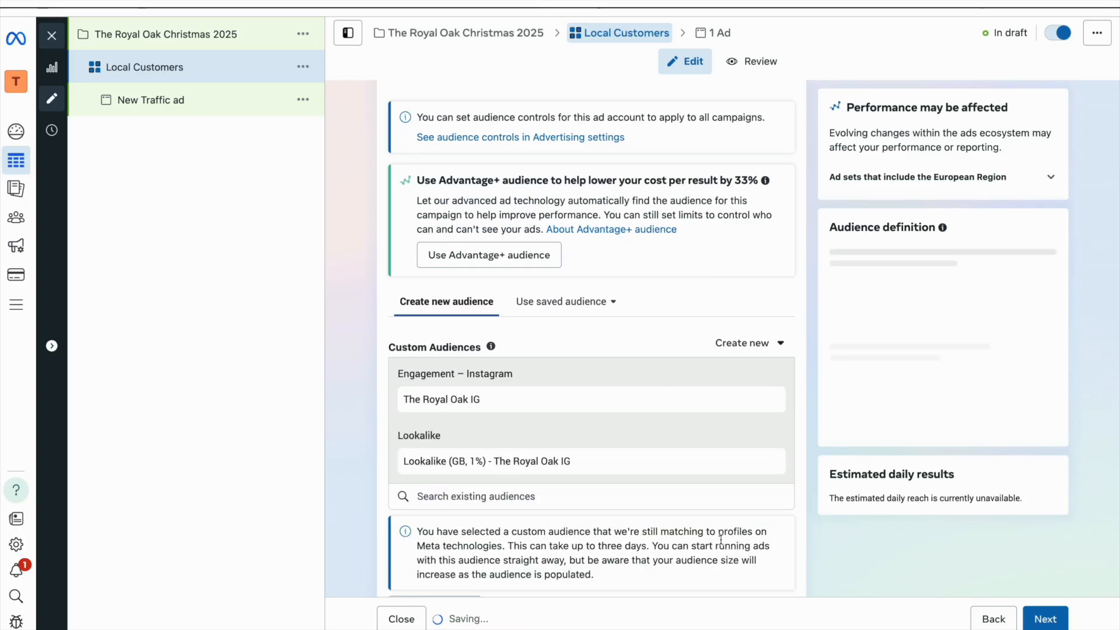
Remove the pinned United Kingdom location from the ad set's audience locations
{"action": "scroll", "coordinate": [722, 499], "scroll_direction": "down", "scroll_amount": 6}
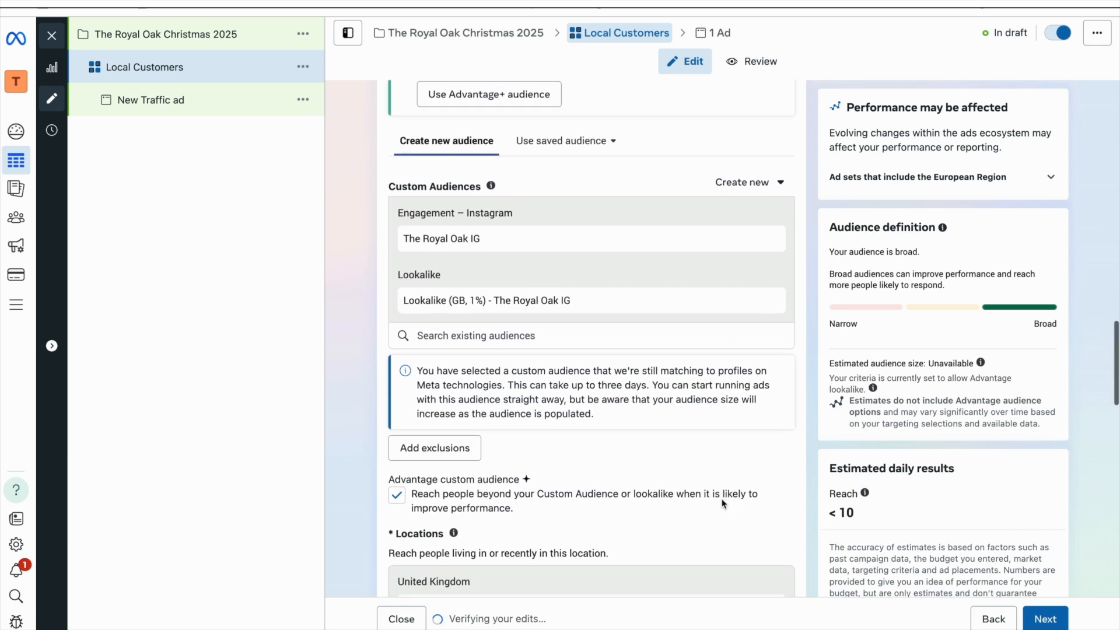
{"action": "scroll", "coordinate": [723, 504], "scroll_direction": "down", "scroll_amount": 4}
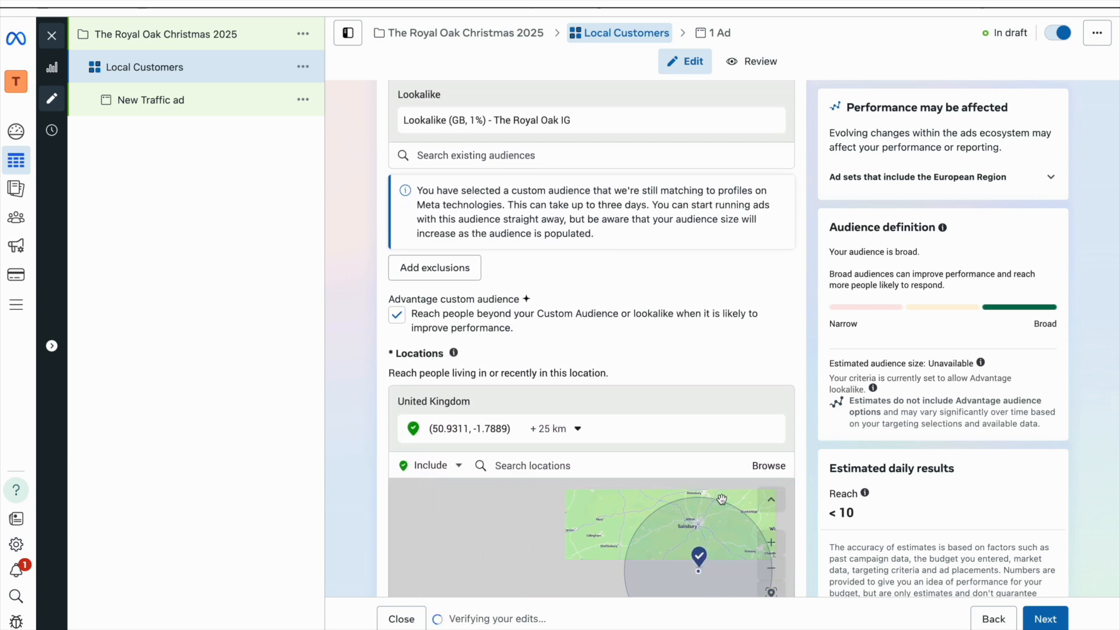
{"action": "scroll", "coordinate": [768, 422], "scroll_direction": "down", "scroll_amount": 3}
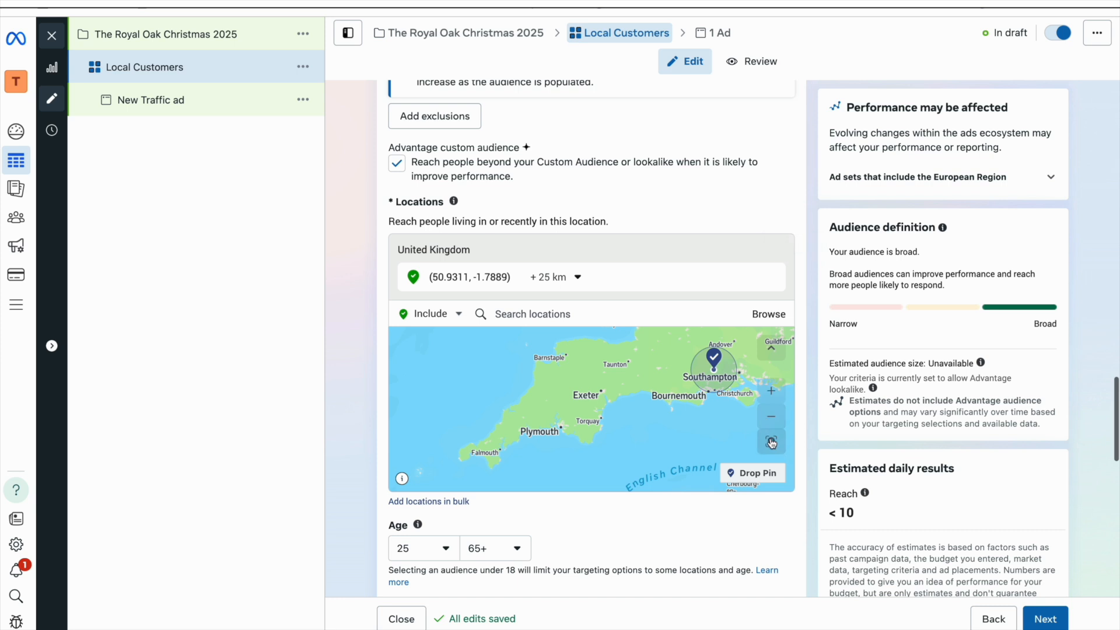
{"action": "scroll", "coordinate": [795, 485], "scroll_direction": "up", "scroll_amount": 1}
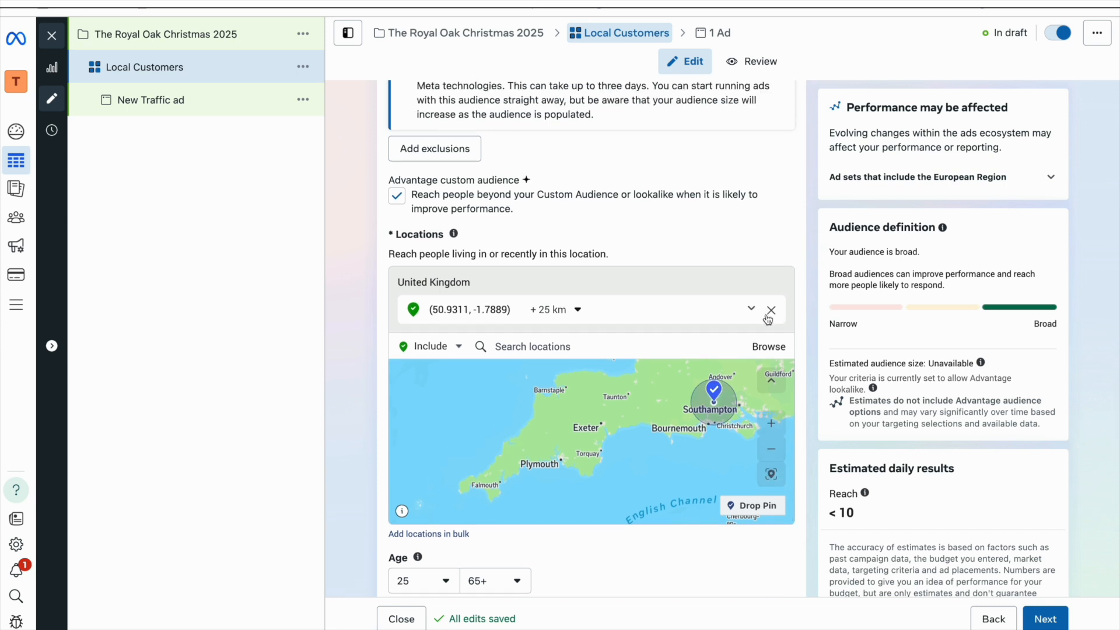
{"action": "left_click", "coordinate": [771, 316]}
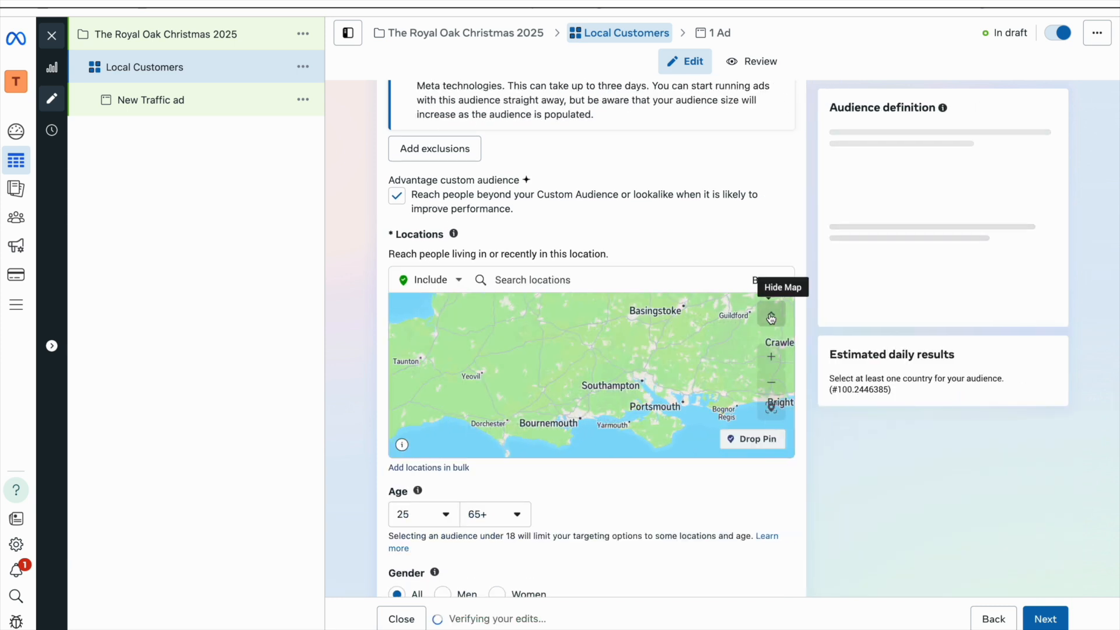
Review the ad set's custom audiences, locations, age, gender and detailed targeting interests
{"action": "scroll", "coordinate": [625, 513], "scroll_direction": "up", "scroll_amount": 3}
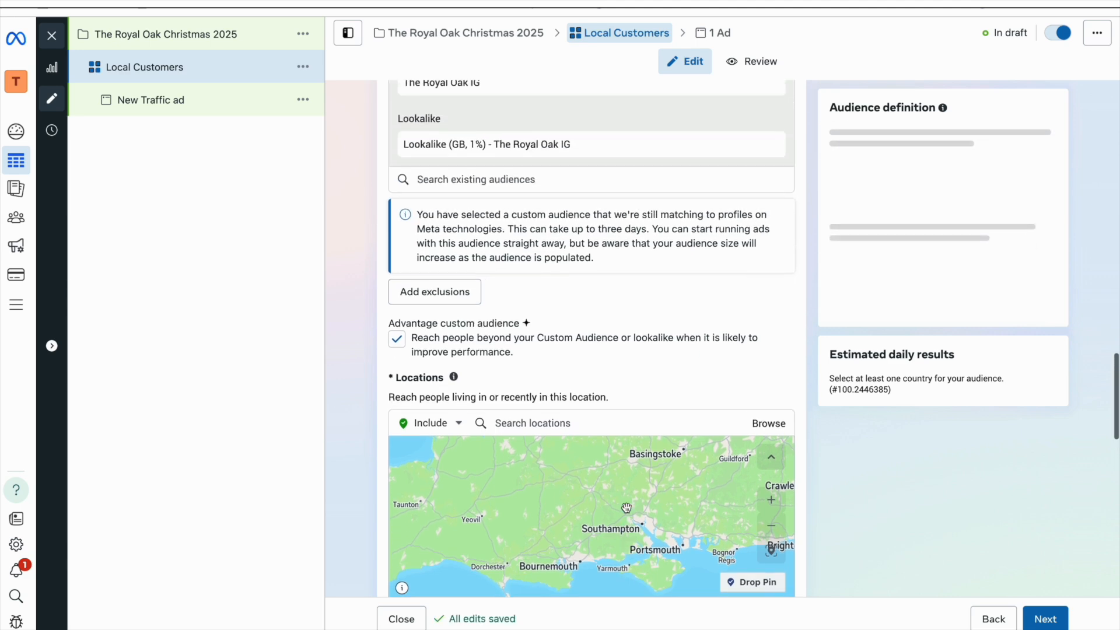
{"action": "scroll", "coordinate": [626, 508], "scroll_direction": "up", "scroll_amount": 2}
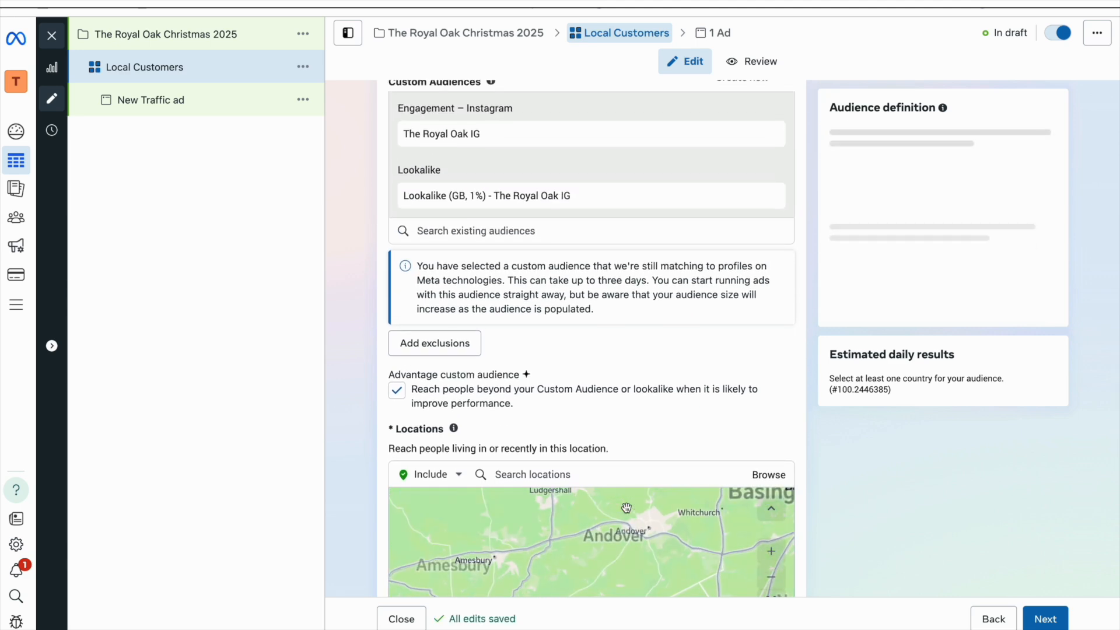
{"action": "scroll", "coordinate": [670, 448], "scroll_direction": "down", "scroll_amount": 10}
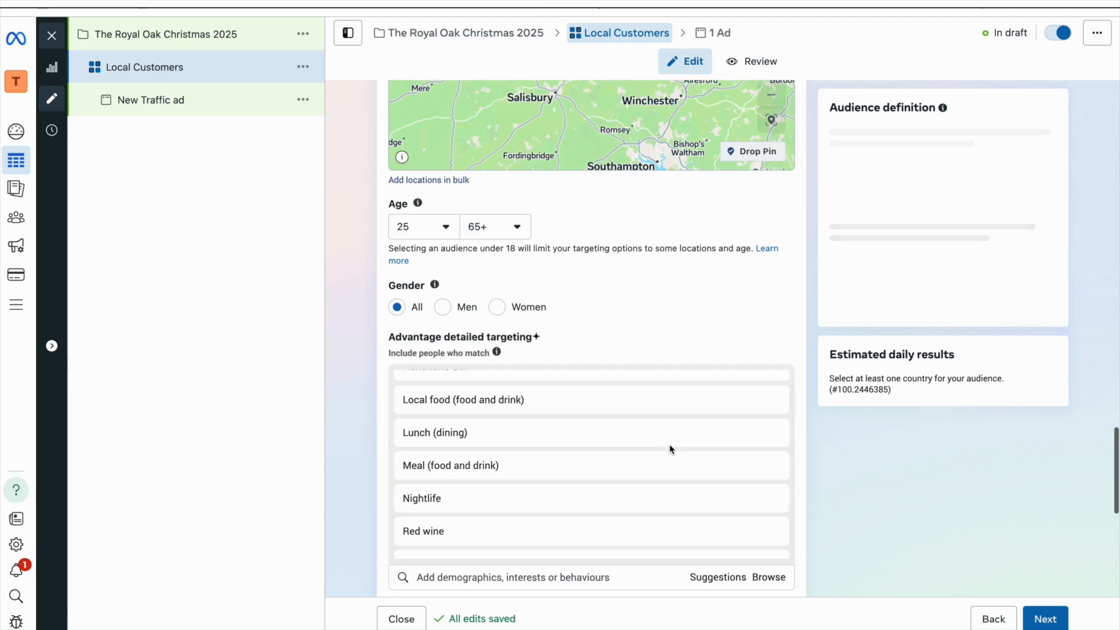
{"action": "left_click", "coordinate": [670, 445]}
{"action": "scroll", "coordinate": [669, 445], "scroll_direction": "up", "scroll_amount": 8}
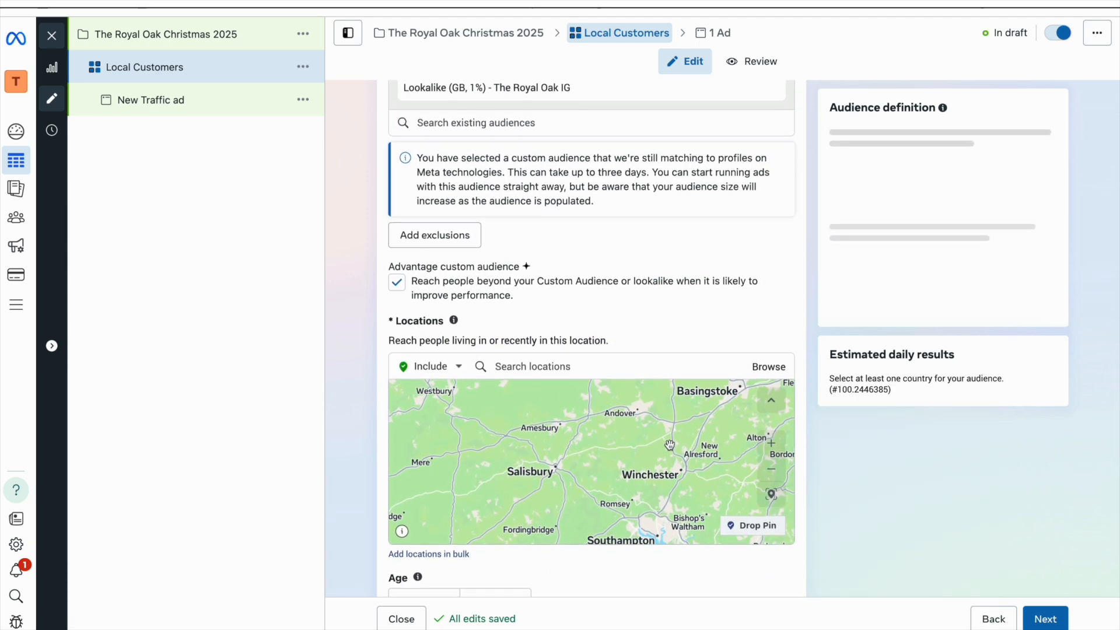
{"action": "scroll", "coordinate": [670, 445], "scroll_direction": "up", "scroll_amount": 5}
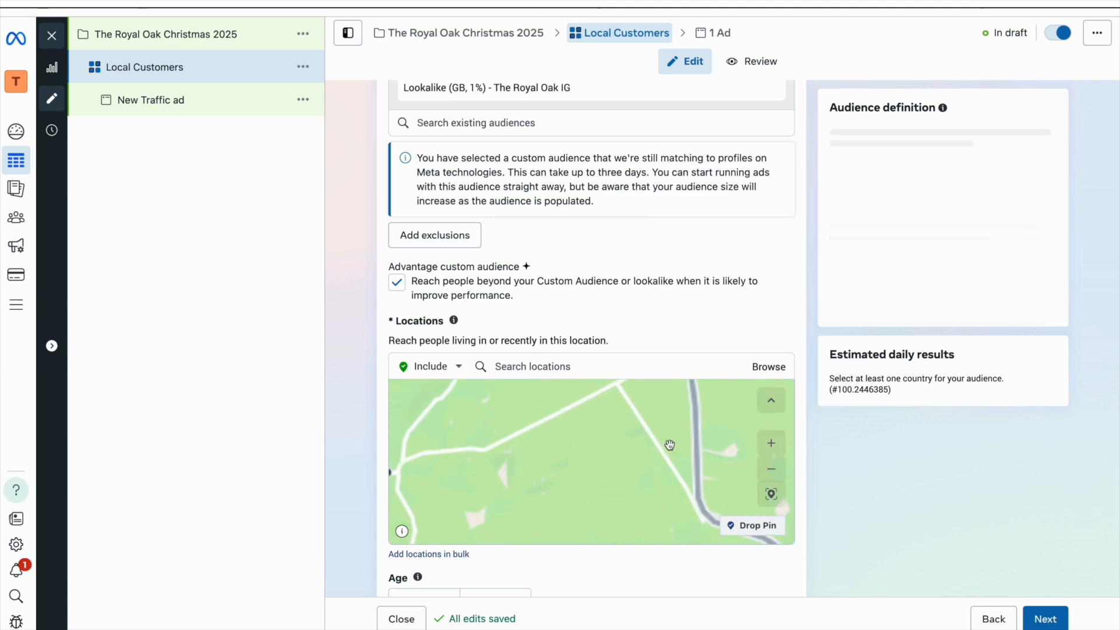
{"action": "scroll", "coordinate": [744, 523], "scroll_direction": "down", "scroll_amount": 6}
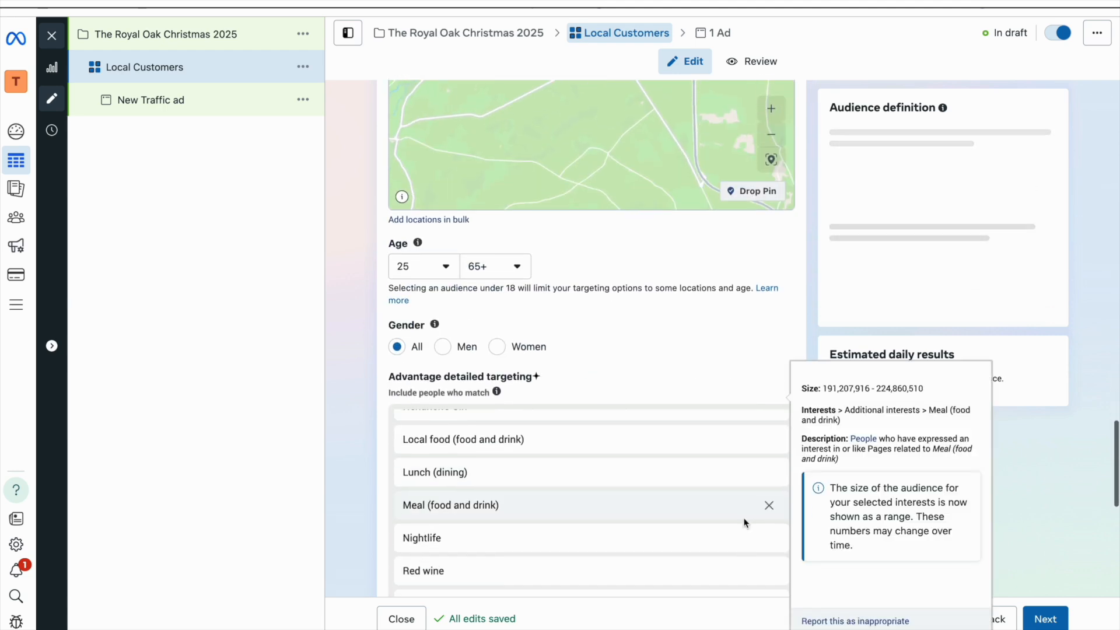